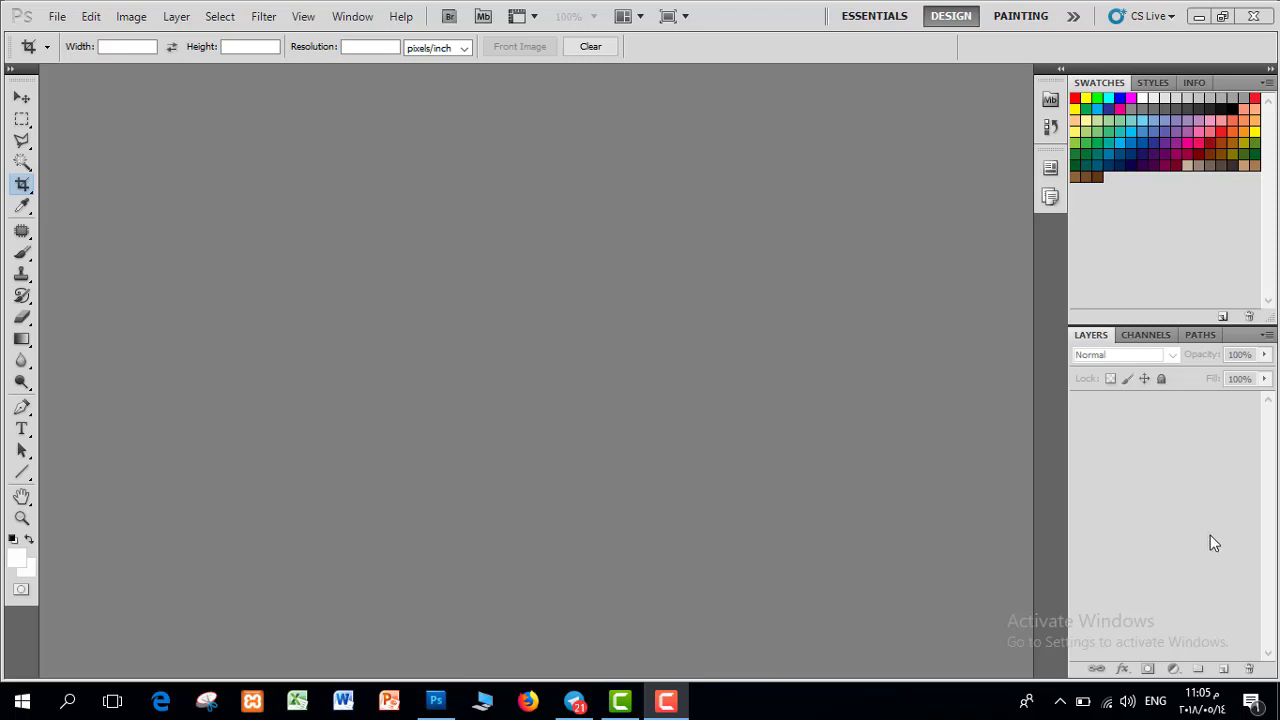
Create a new document of 1366 x 768 pixels at 72 pixels/inch in RGB Color with a white background
click(57, 17)
click(72, 31)
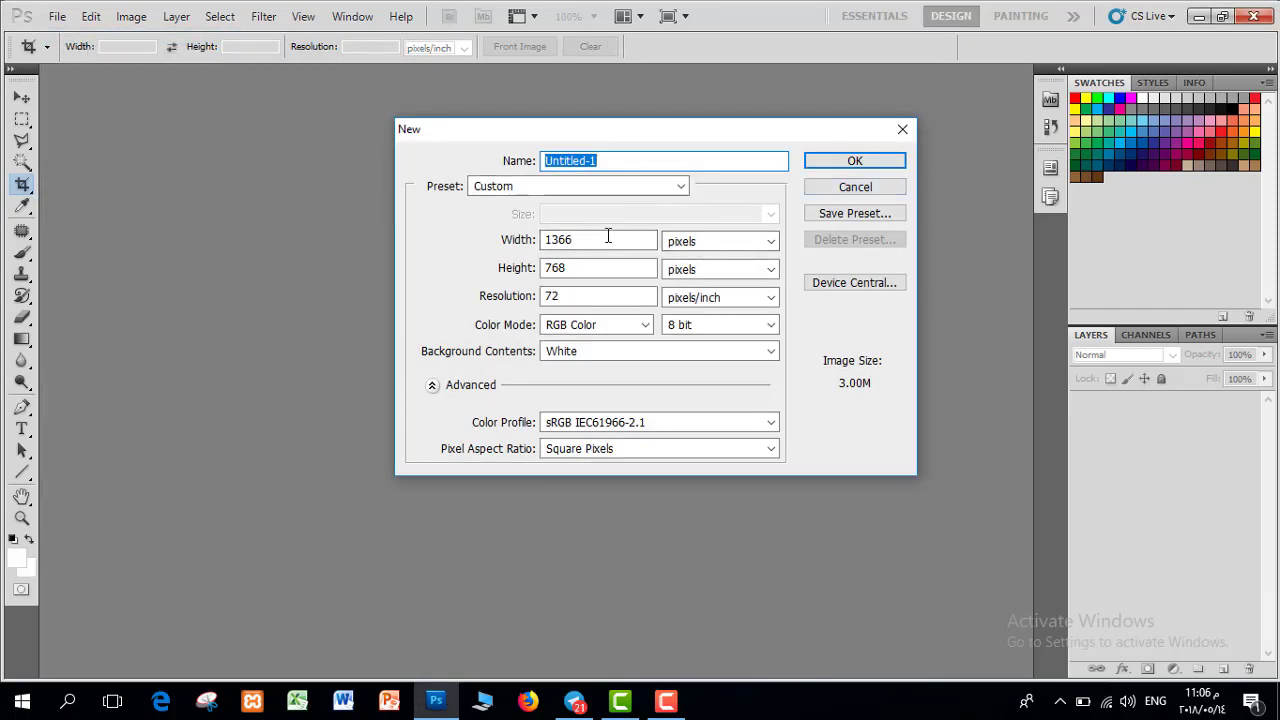
click(845, 163)
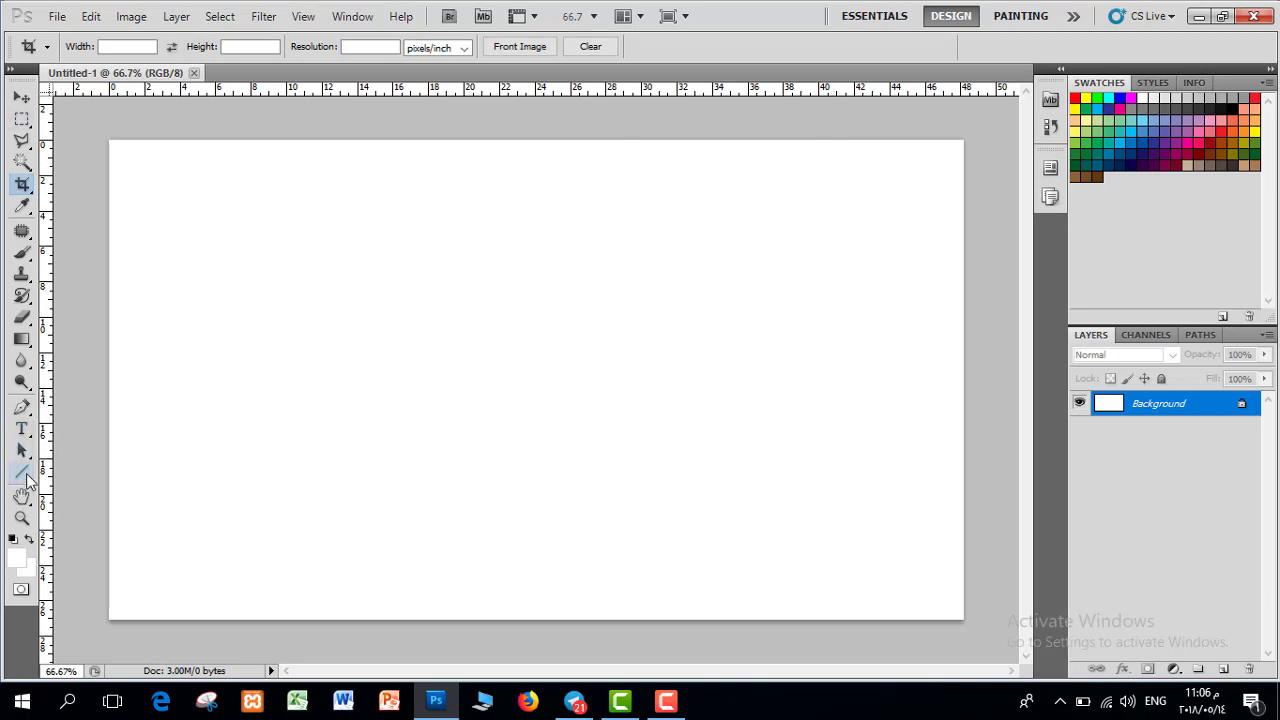
Draw a five-sided polygon shape filled with dark blue #2e3192 and move it near the middle of the canvas
drag(22, 472, 90, 524)
drag(309, 274, 380, 257)
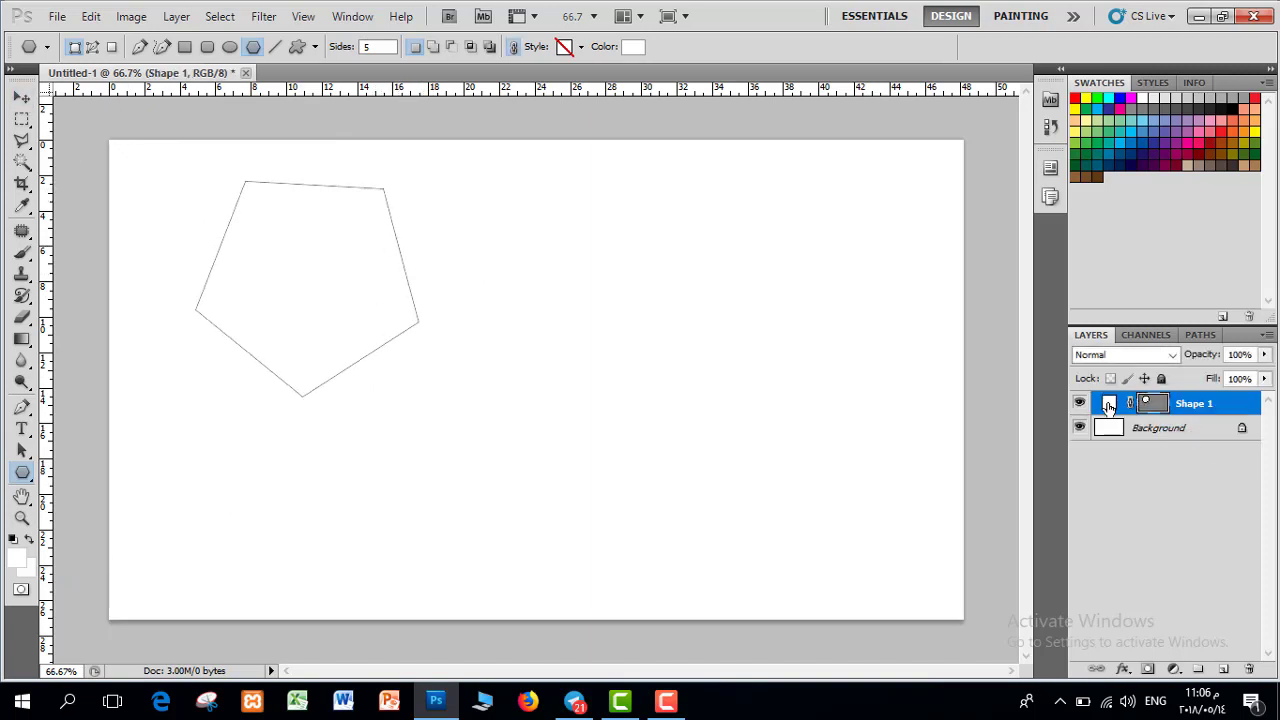
double_click(1108, 405)
click(1165, 137)
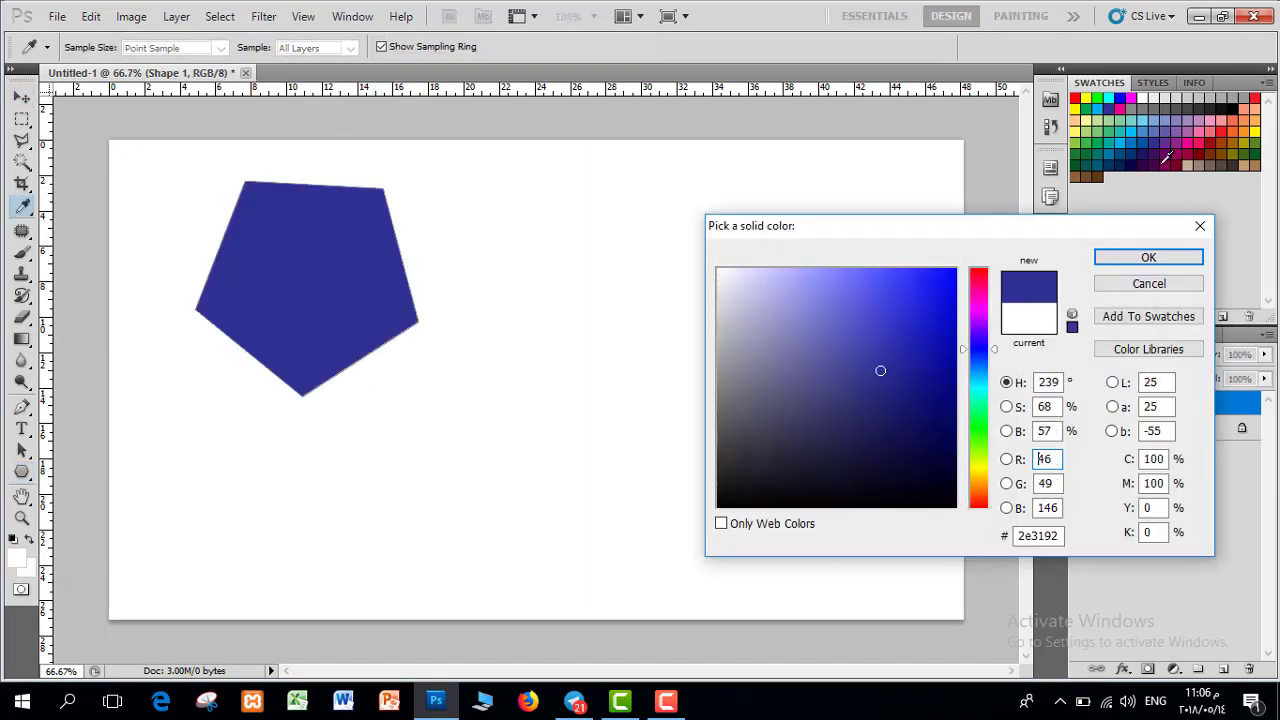
click(1164, 262)
click(21, 97)
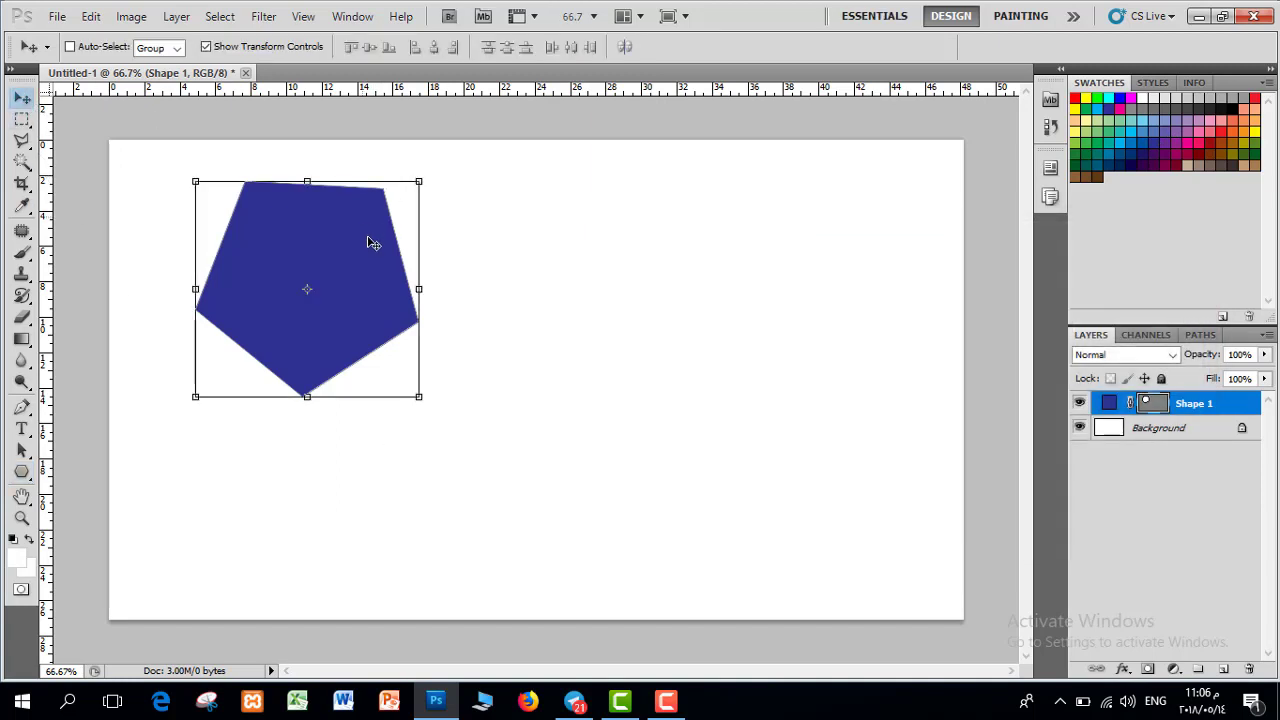
drag(368, 239, 555, 311)
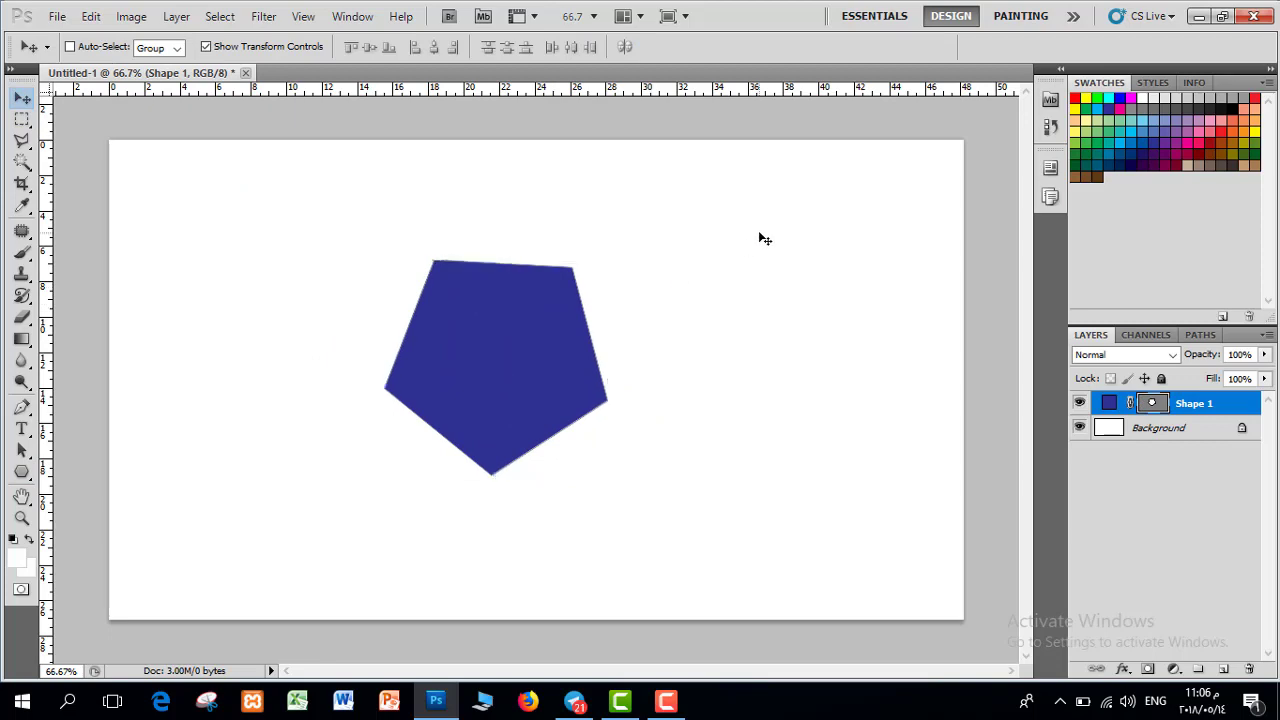
Open the image balloons-and-streamers_23-2147502607.jpg as a separate document
click(56, 19)
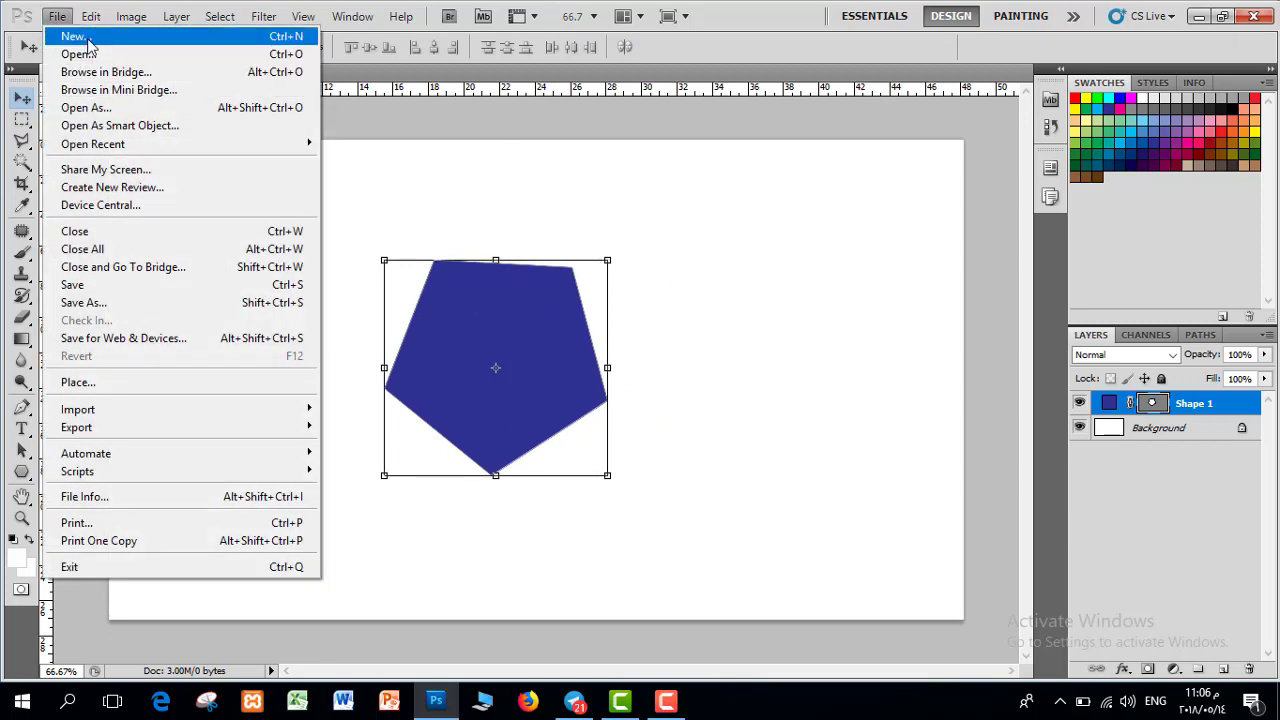
click(94, 55)
double_click(440, 288)
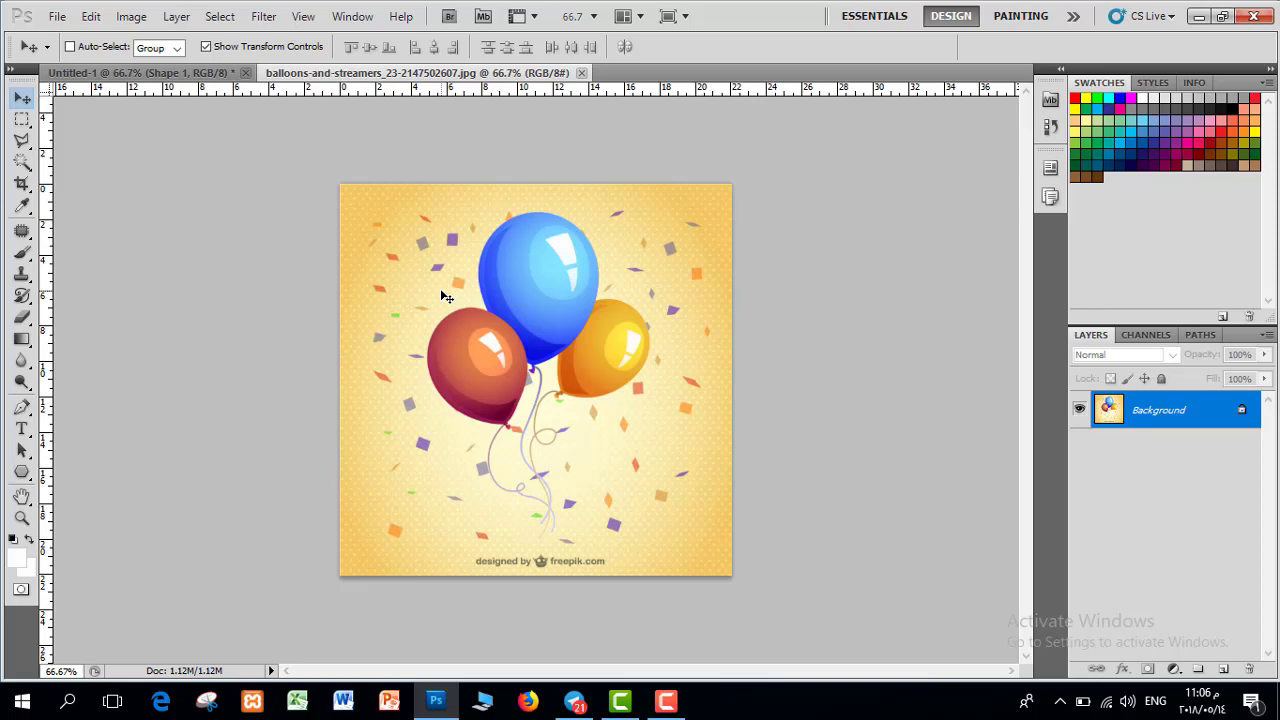
Copy the entire balloon image and paste it as a new layer into the Untitled-1 document
click(91, 16)
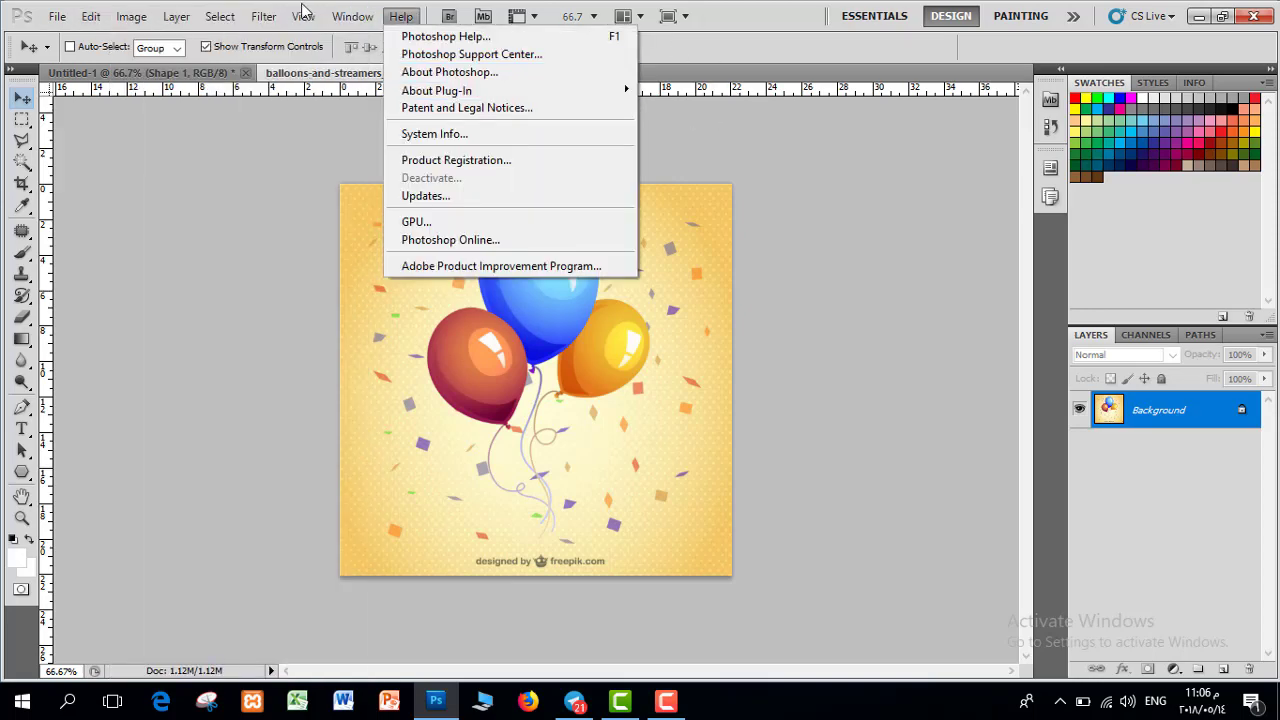
click(221, 18)
click(221, 17)
click(229, 34)
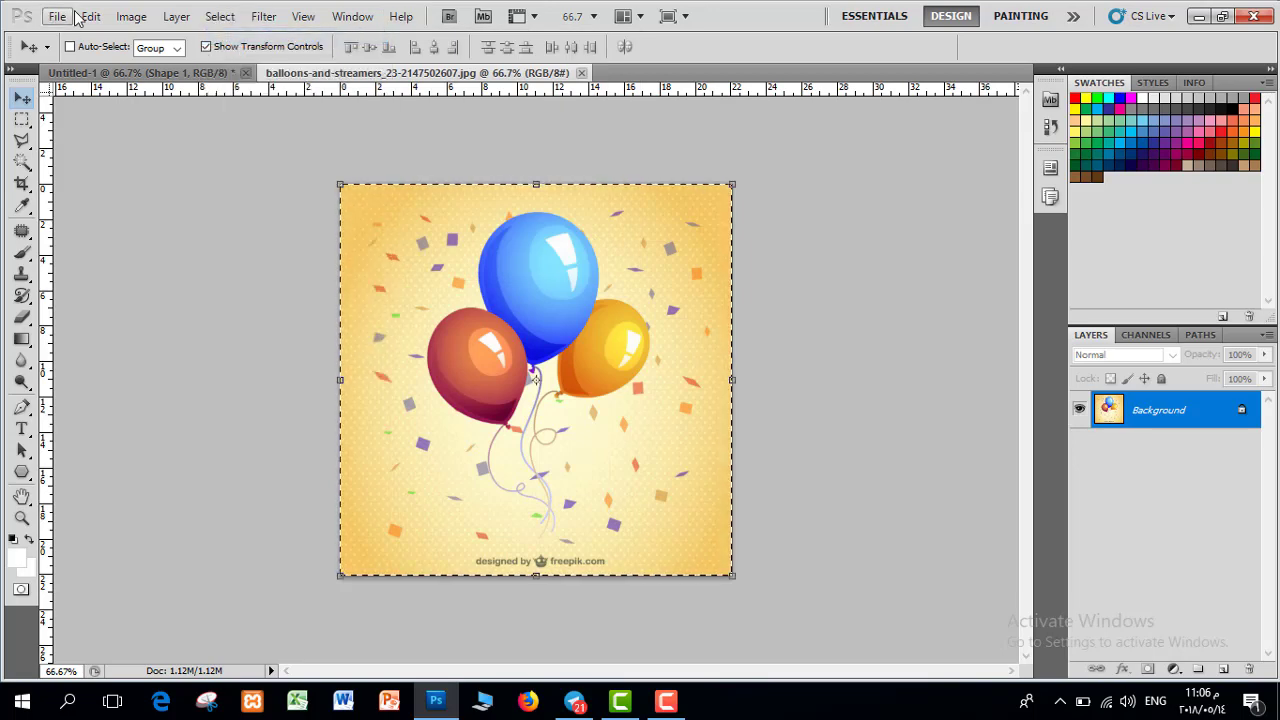
click(91, 16)
click(150, 127)
click(110, 72)
click(91, 17)
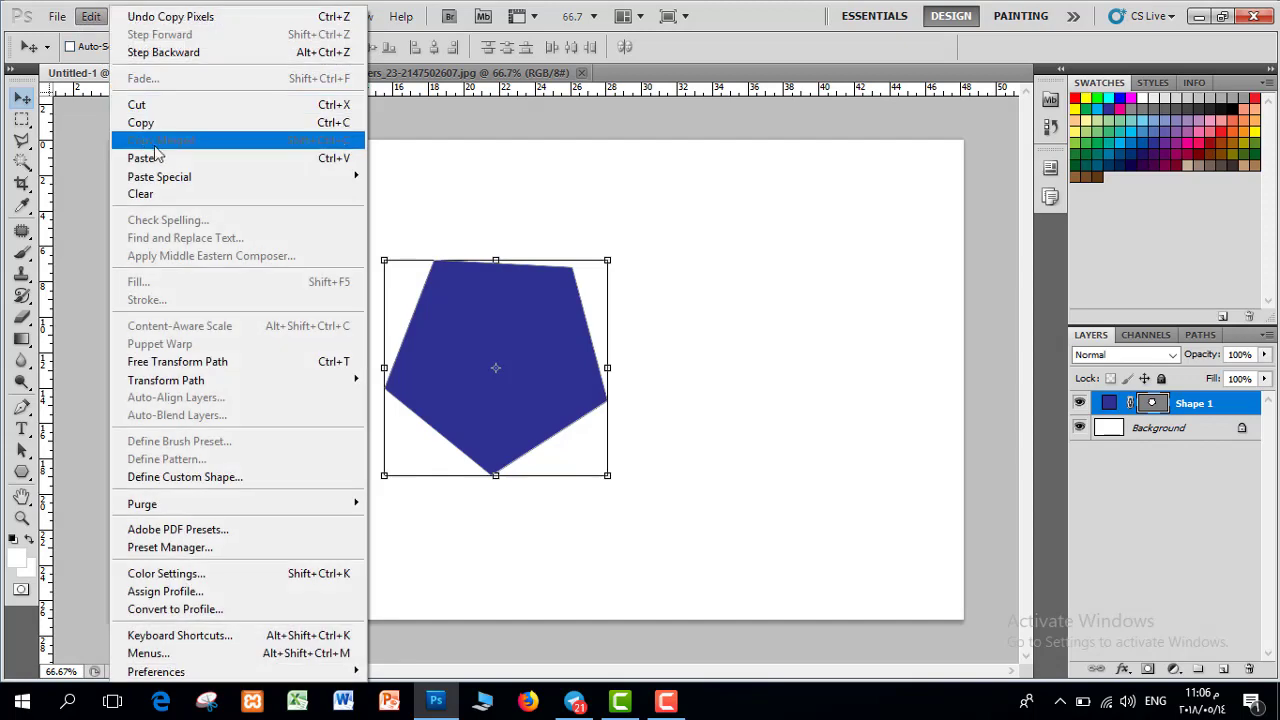
click(160, 160)
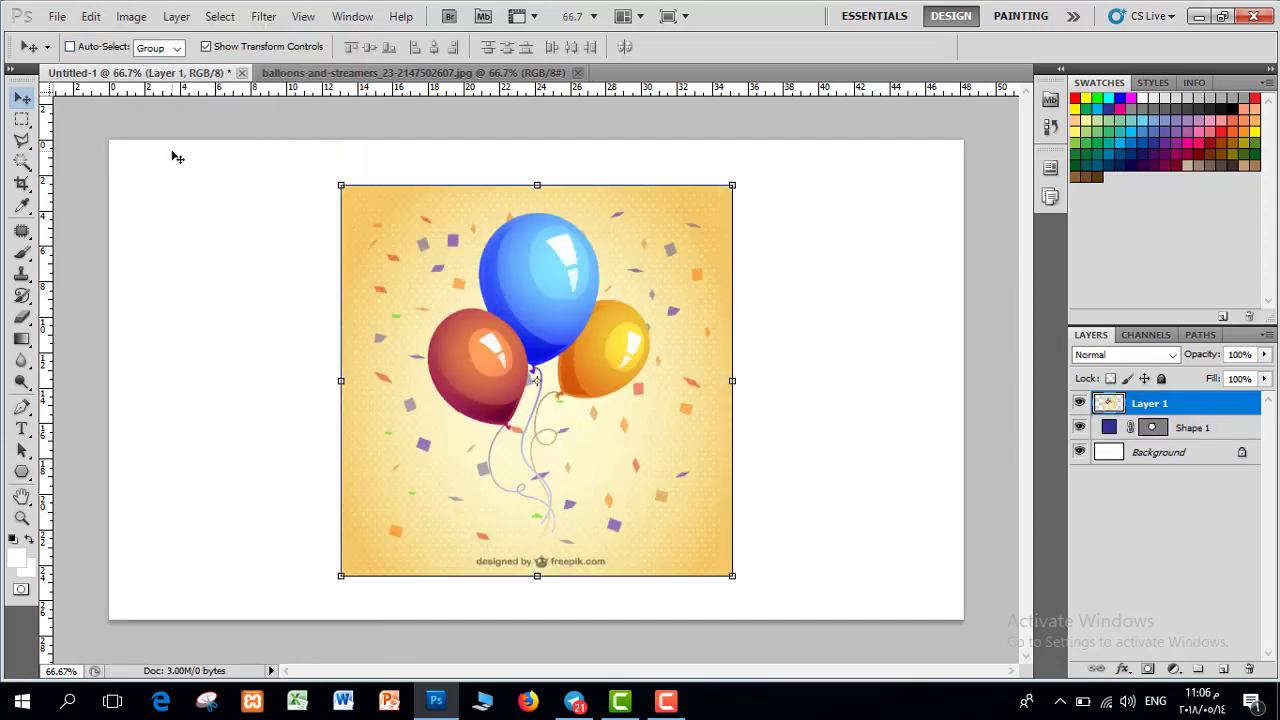
Reposition the balloon image over the pentagon, trying its layer below Shape 1 before returning it above that layer
drag(437, 289, 586, 324)
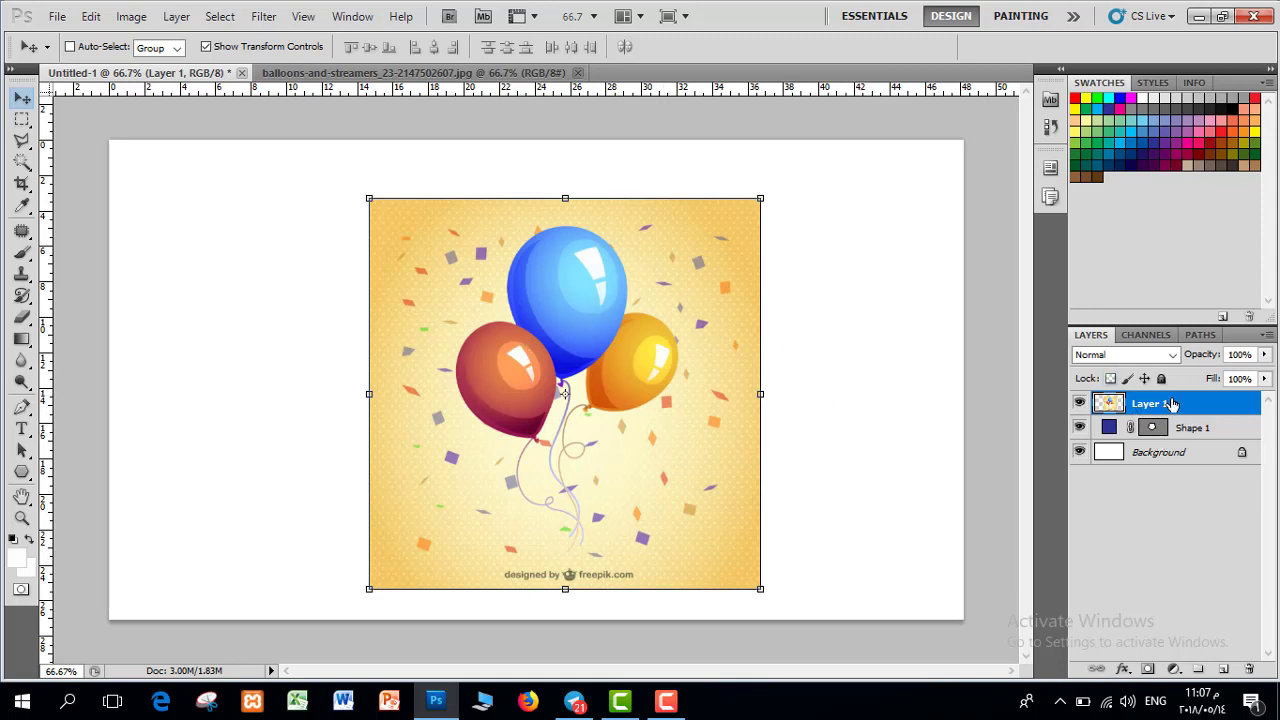
drag(1172, 405, 1140, 447)
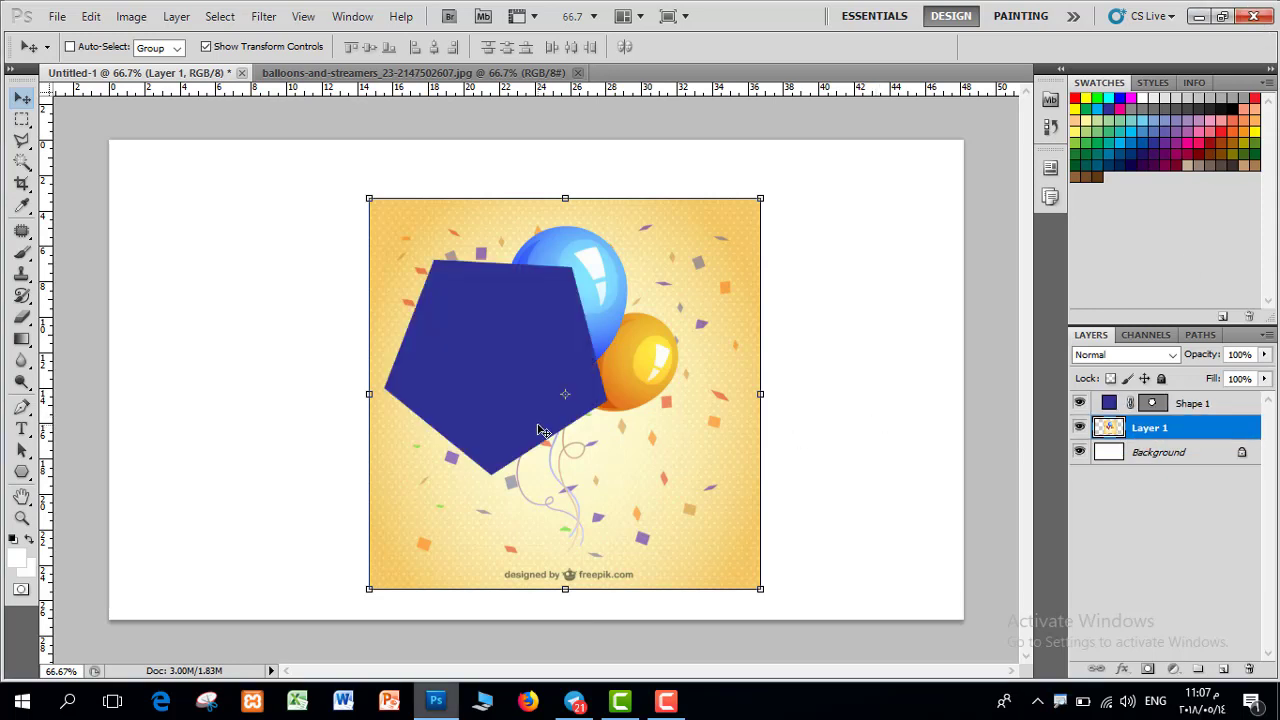
click(606, 488)
drag(606, 488, 582, 468)
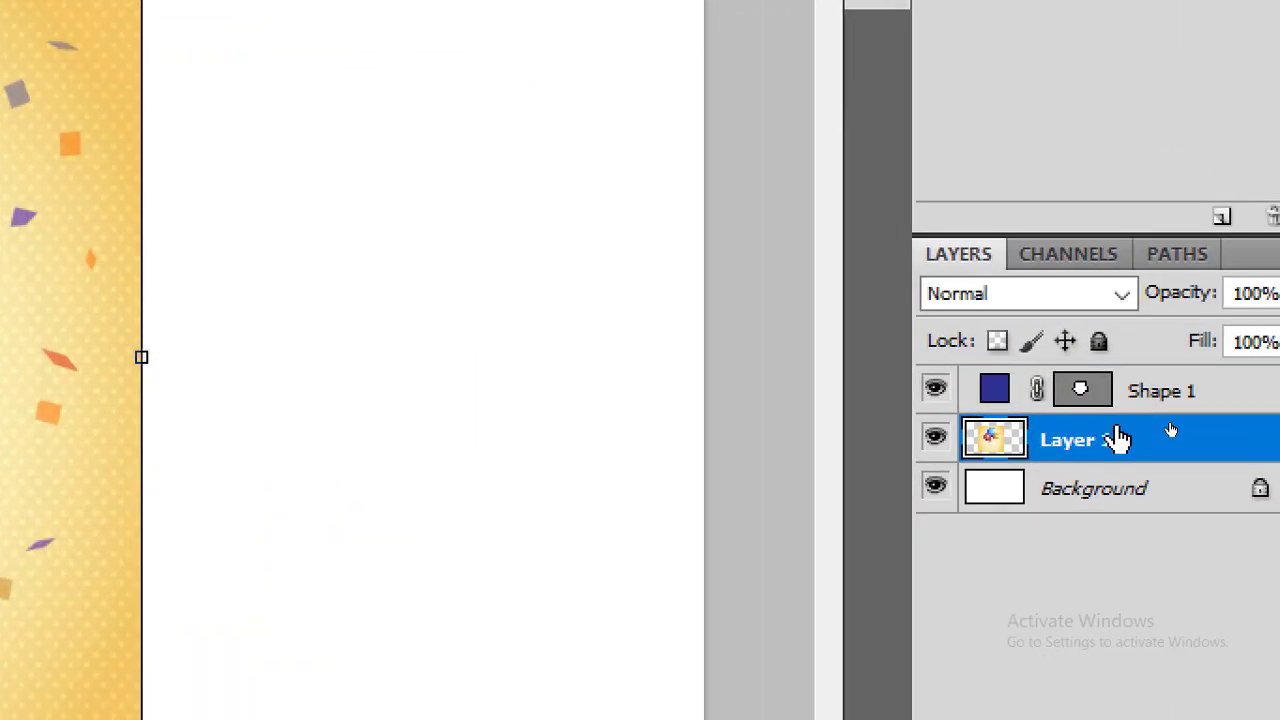
drag(1163, 426, 1168, 404)
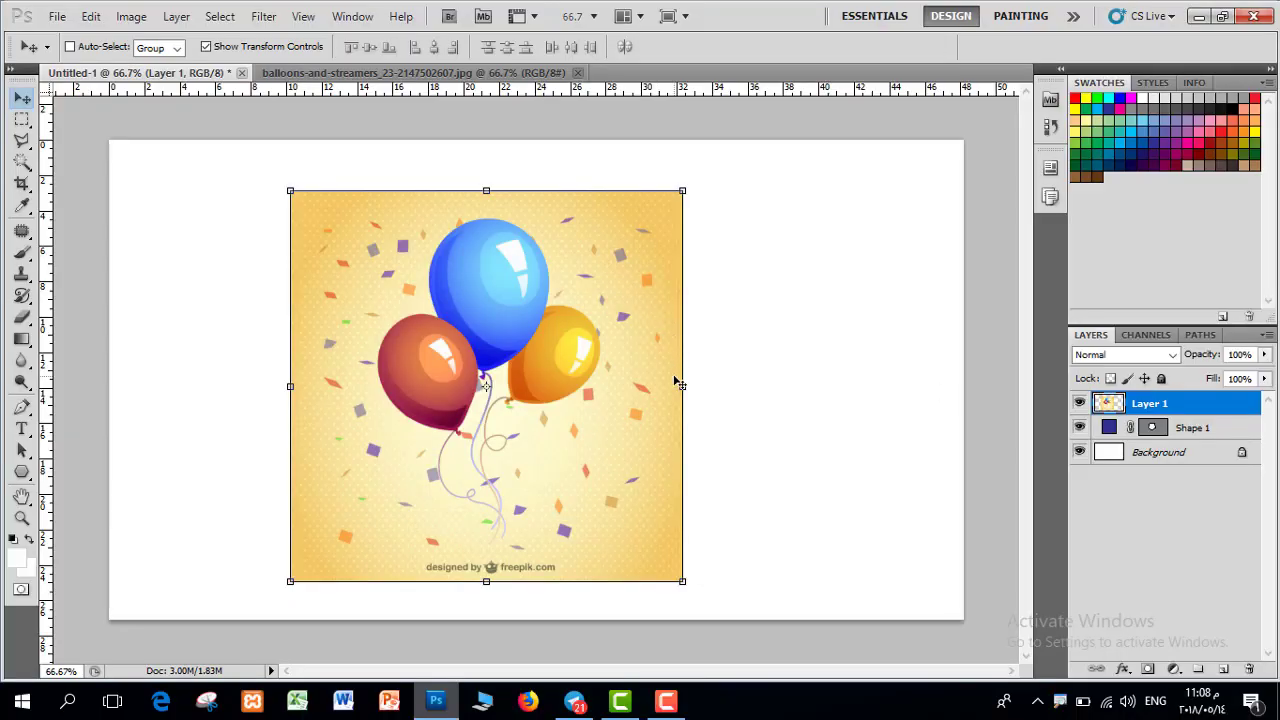
Create a clipping mask from the balloon layer onto the pentagon and reposition the image inside the shape
right_click(1203, 405)
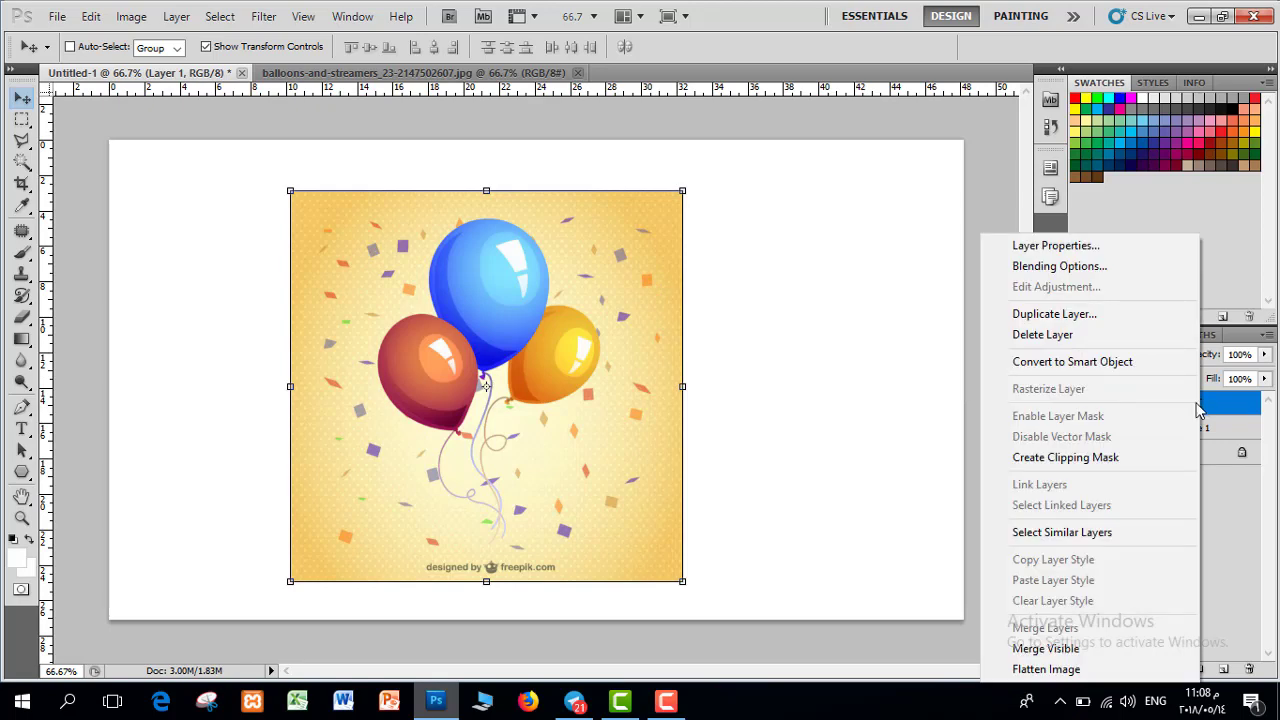
click(1080, 460)
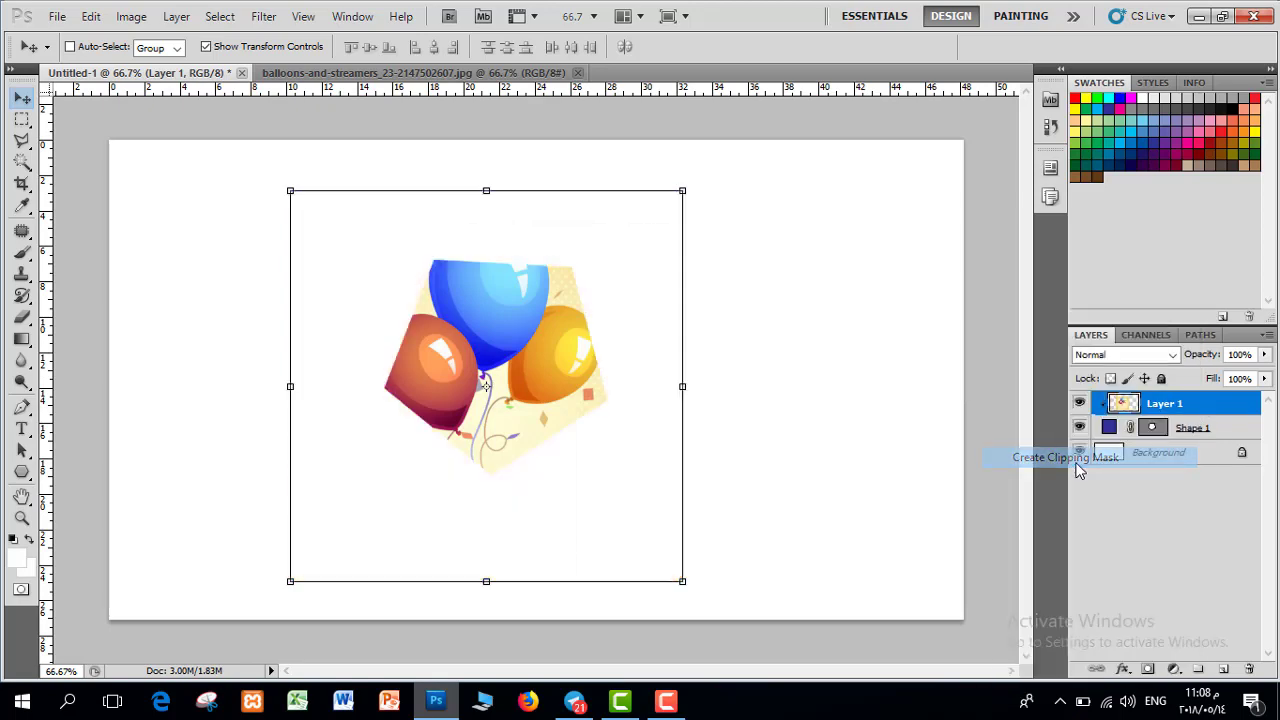
drag(432, 365, 484, 378)
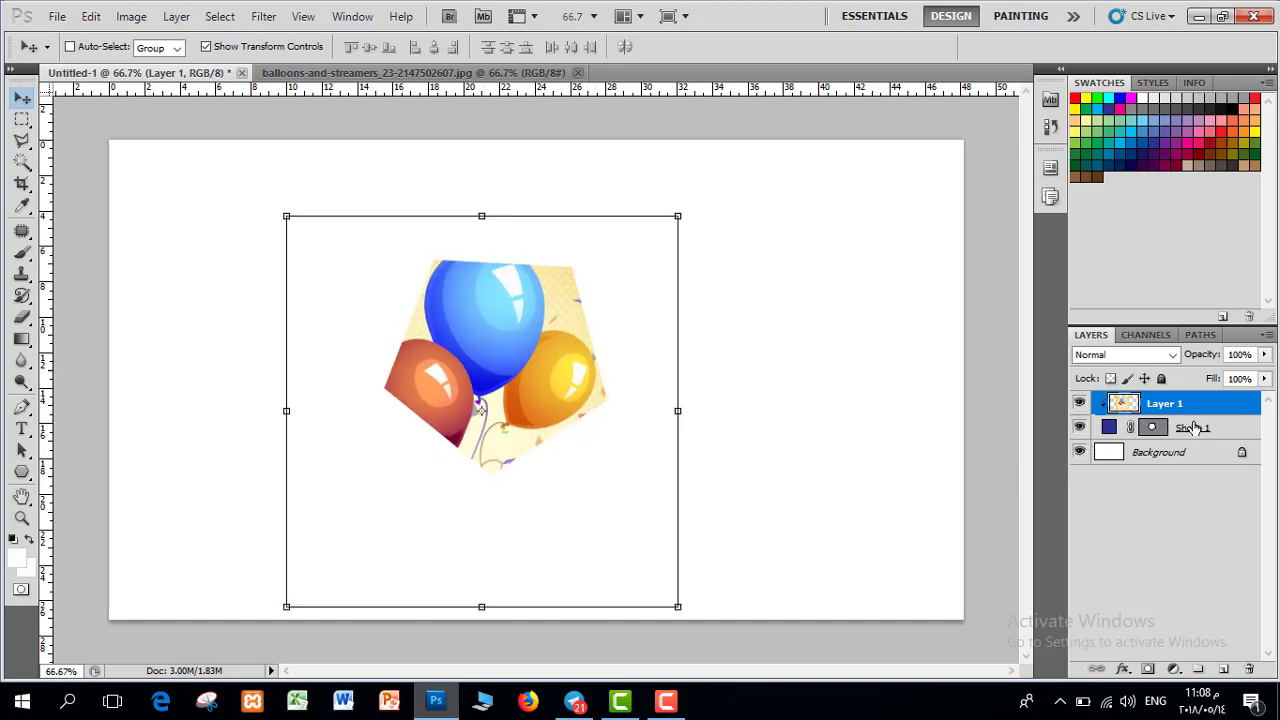
Delete the balloon layer and the pentagon shape layer
key(Delete)
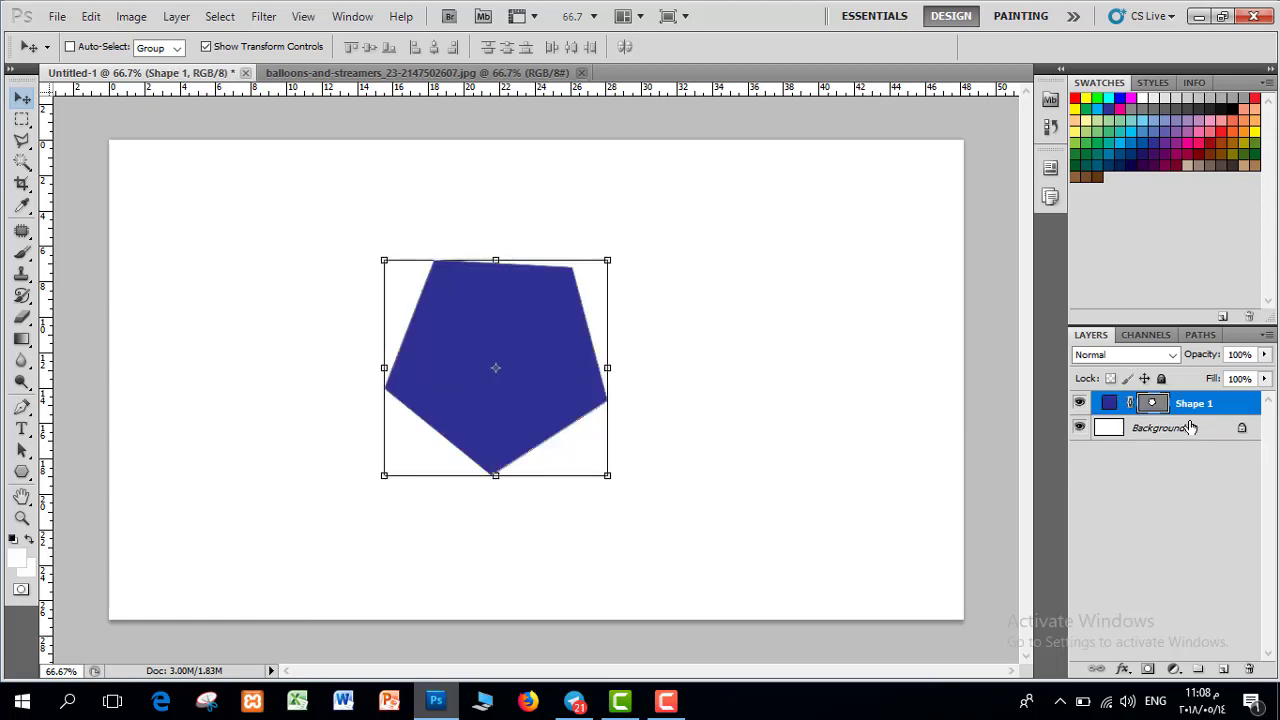
key(Delete)
Create a wide text block reading "o k" at 300 pt in bold Bell MT with centred alignment
click(21, 430)
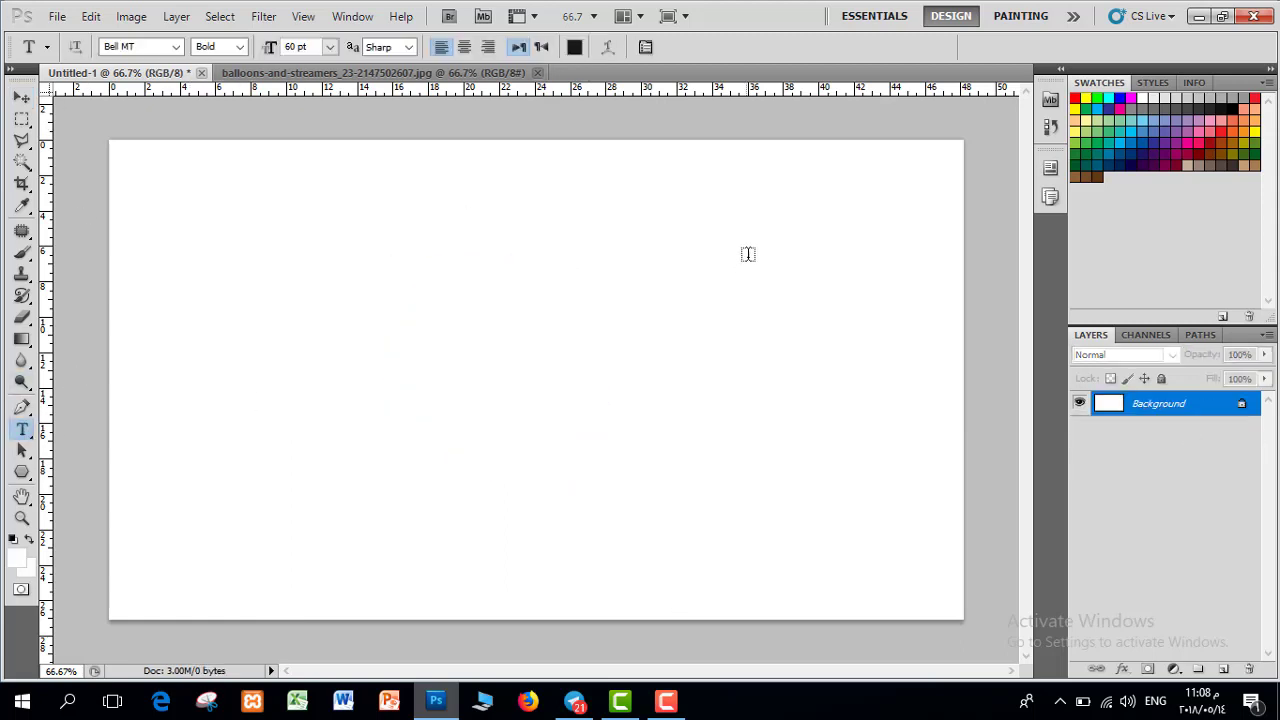
drag(865, 233, 189, 513)
double_click(291, 47)
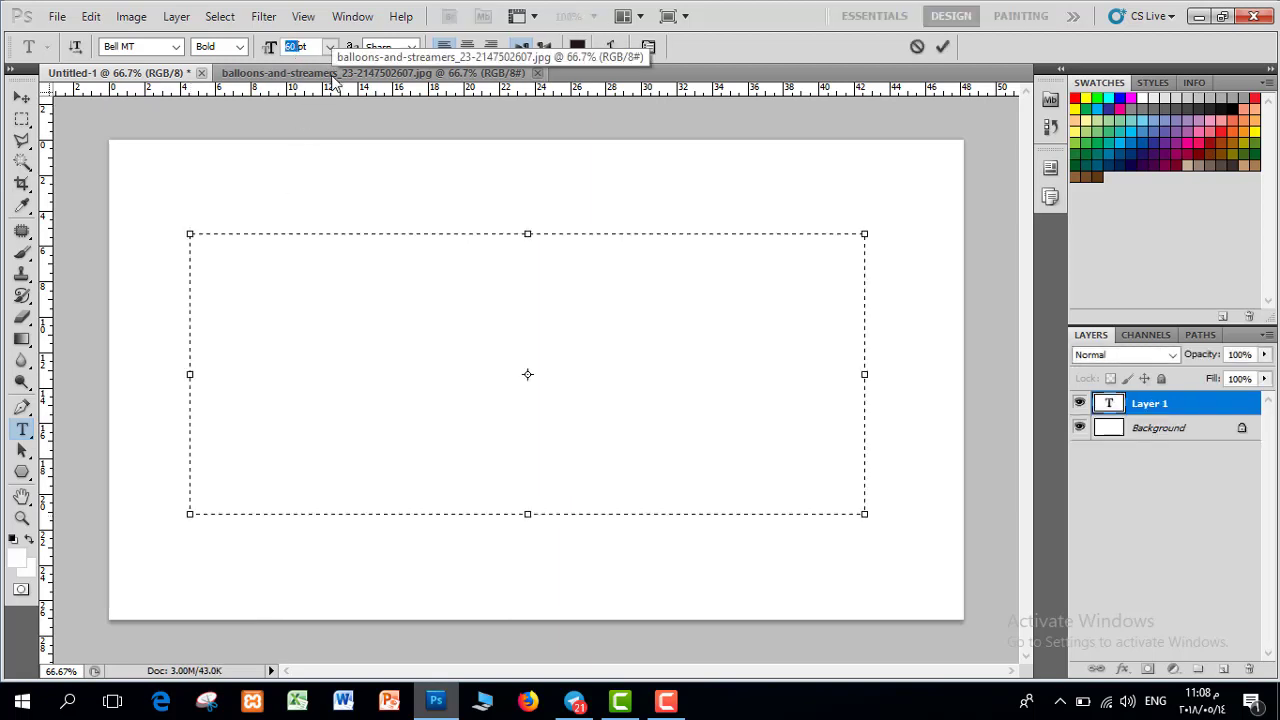
text(300)
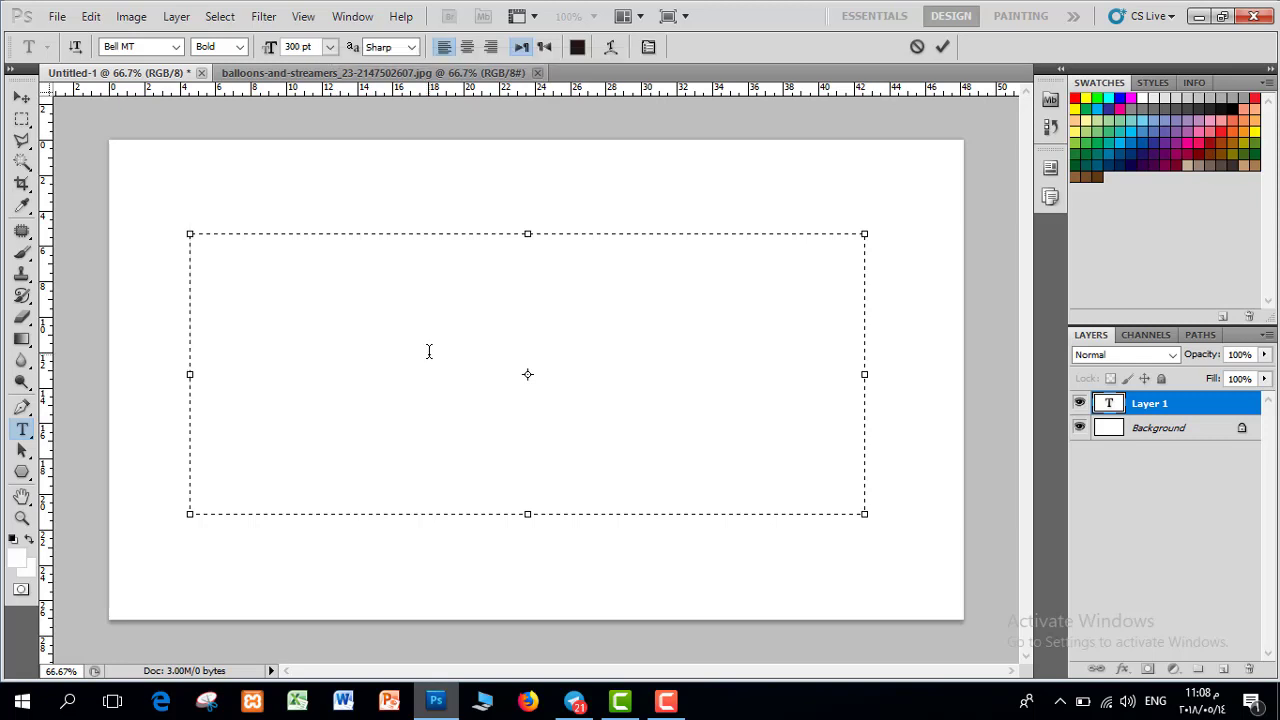
text(o k)
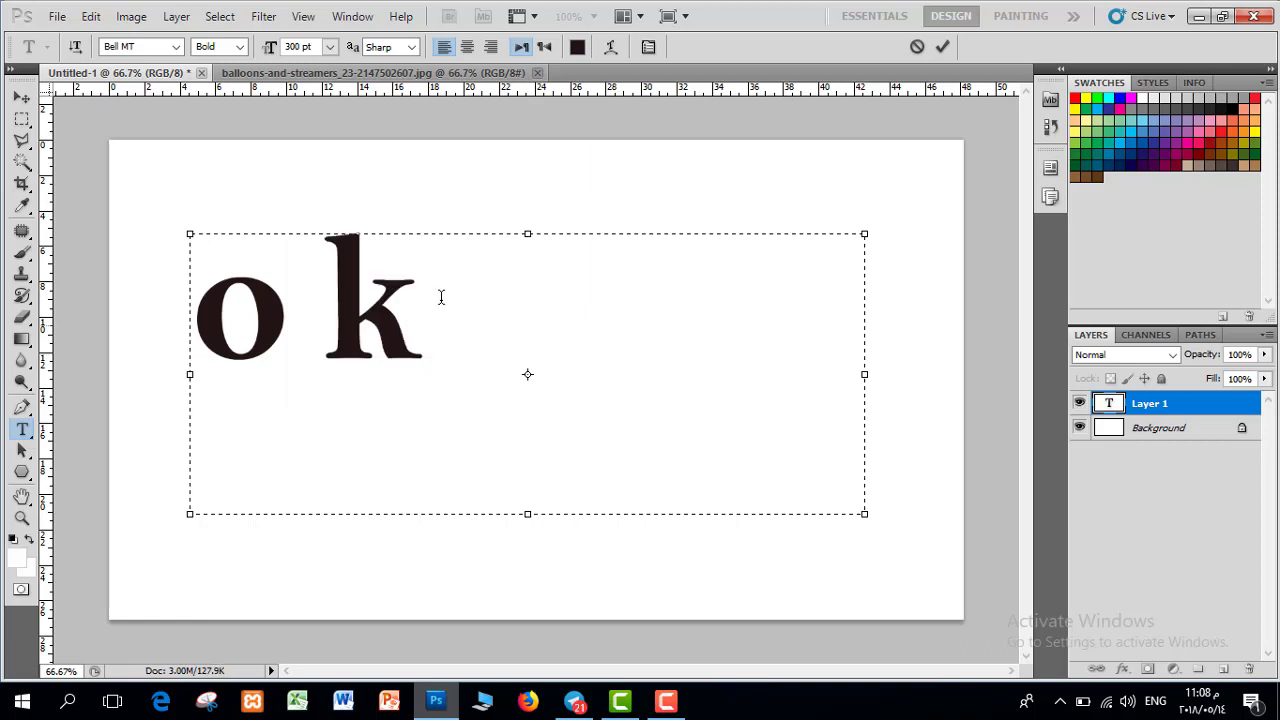
key(ctrl+a)
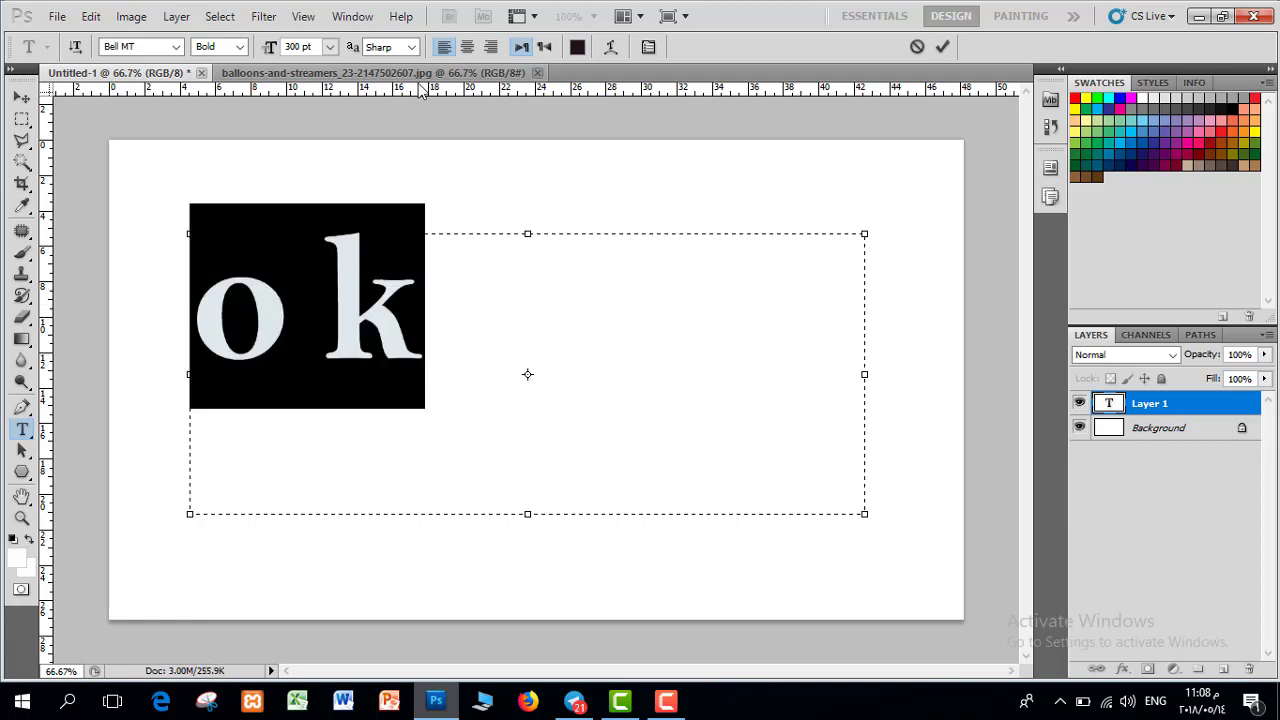
click(467, 47)
click(942, 46)
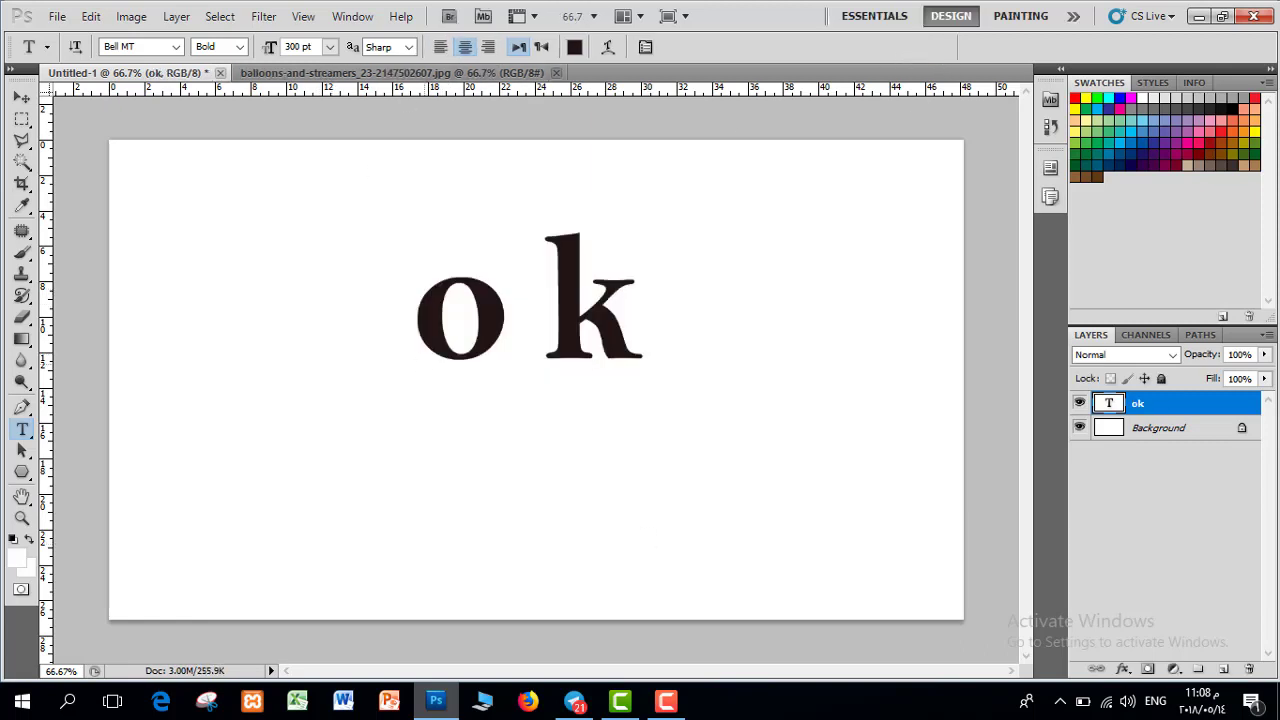
click(56, 17)
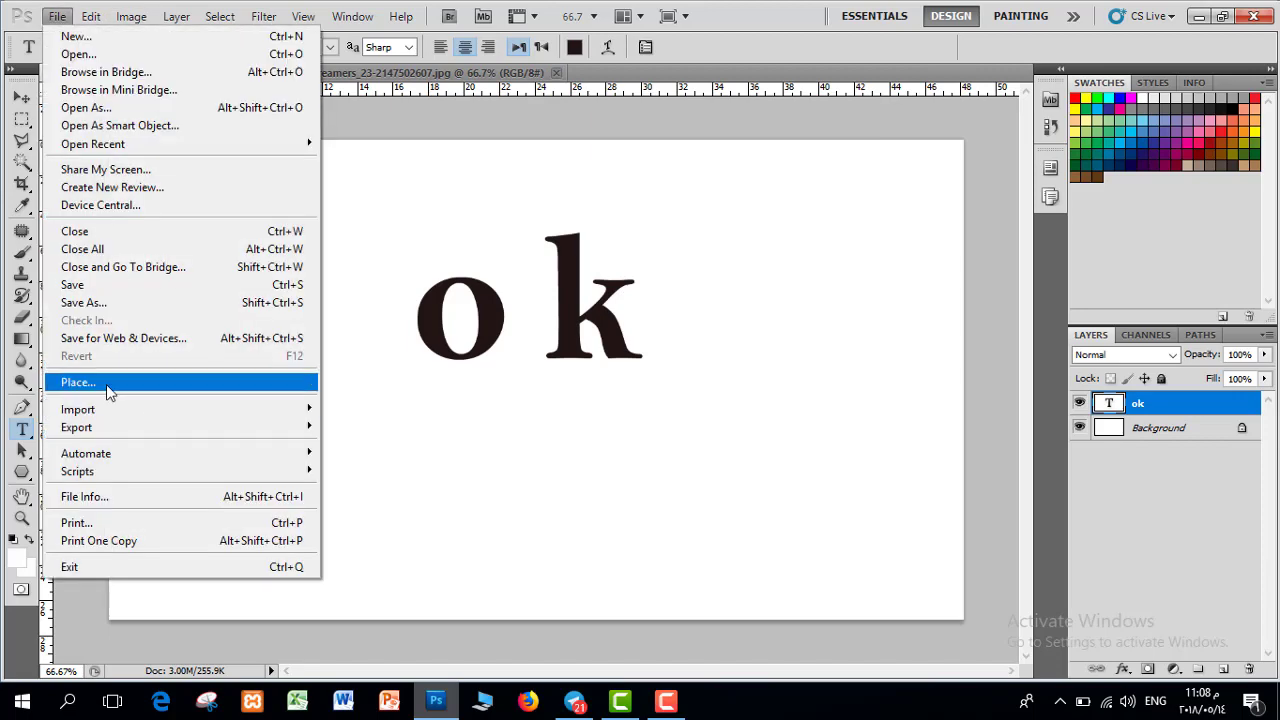
click(106, 384)
double_click(783, 378)
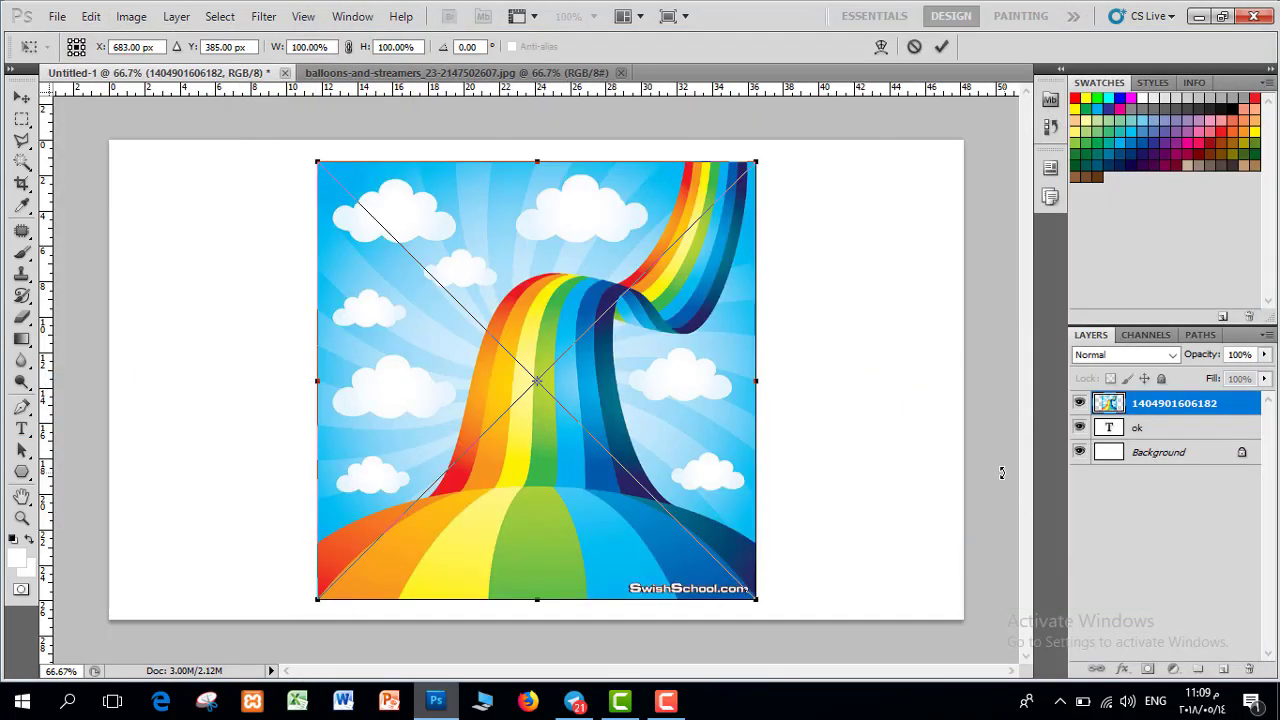
click(942, 46)
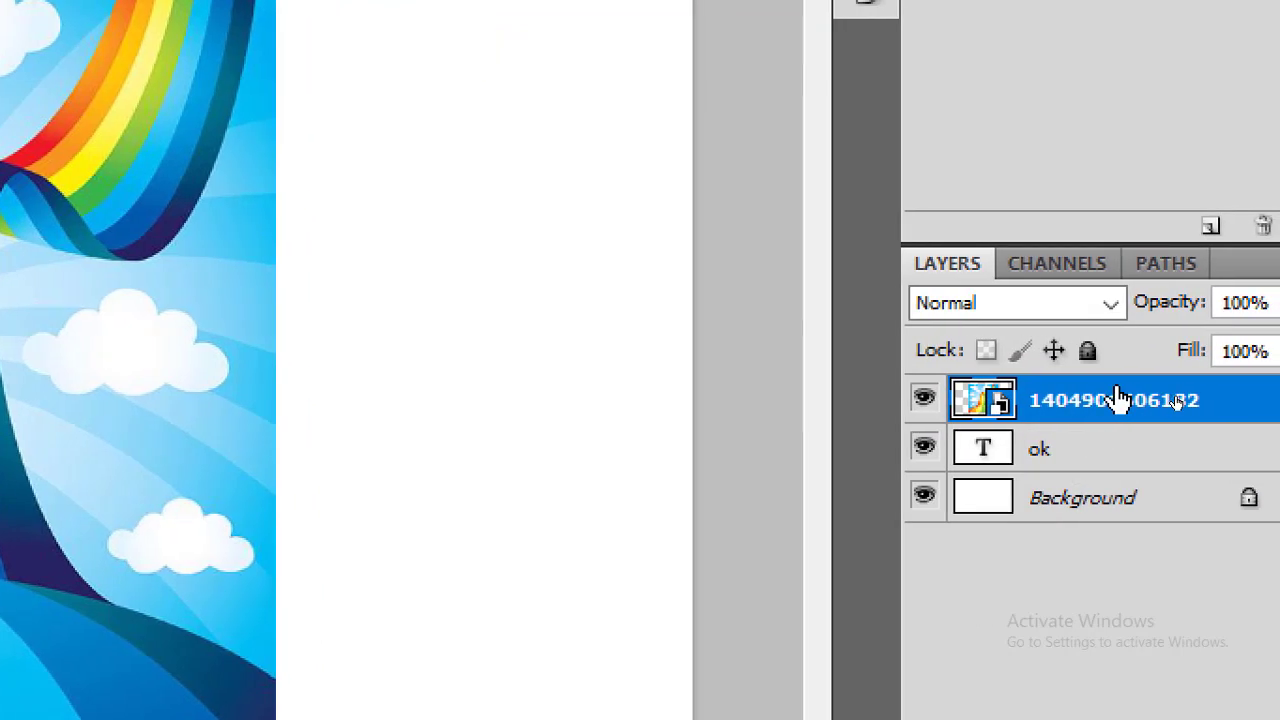
Clip the rainbow image to the "o k" text and reposition the image inside the letters
right_click(1151, 398)
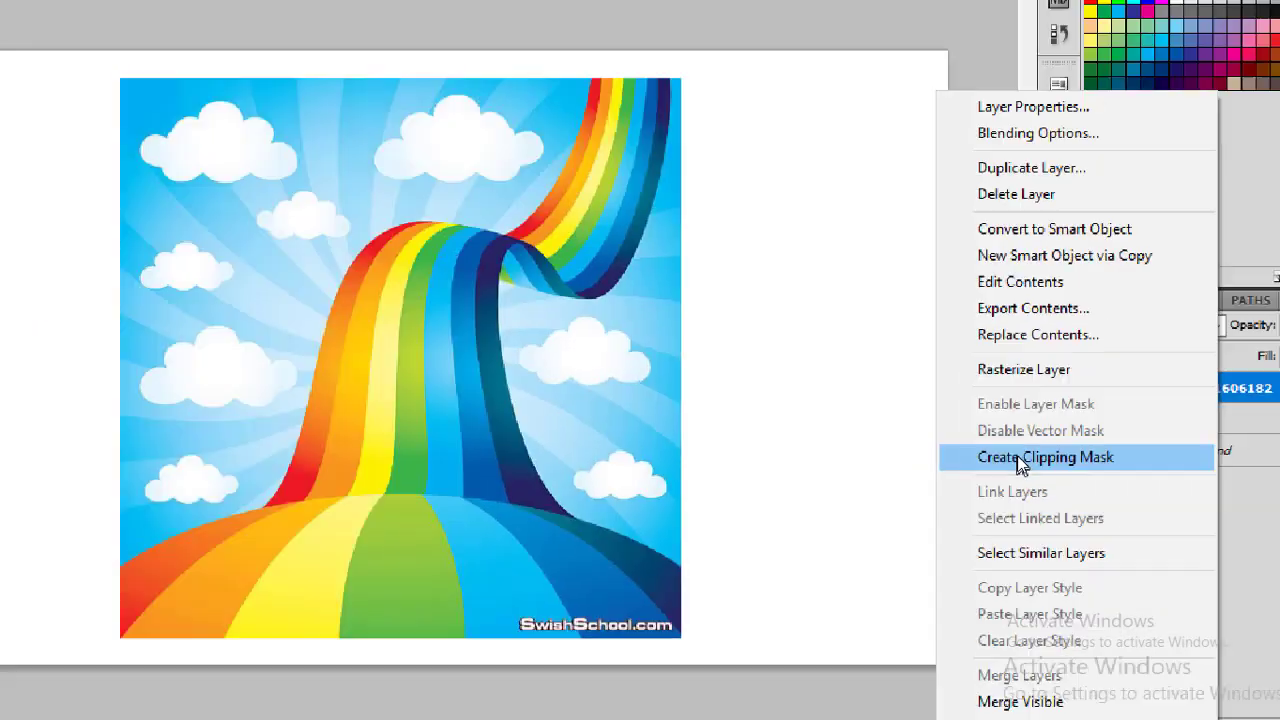
click(805, 508)
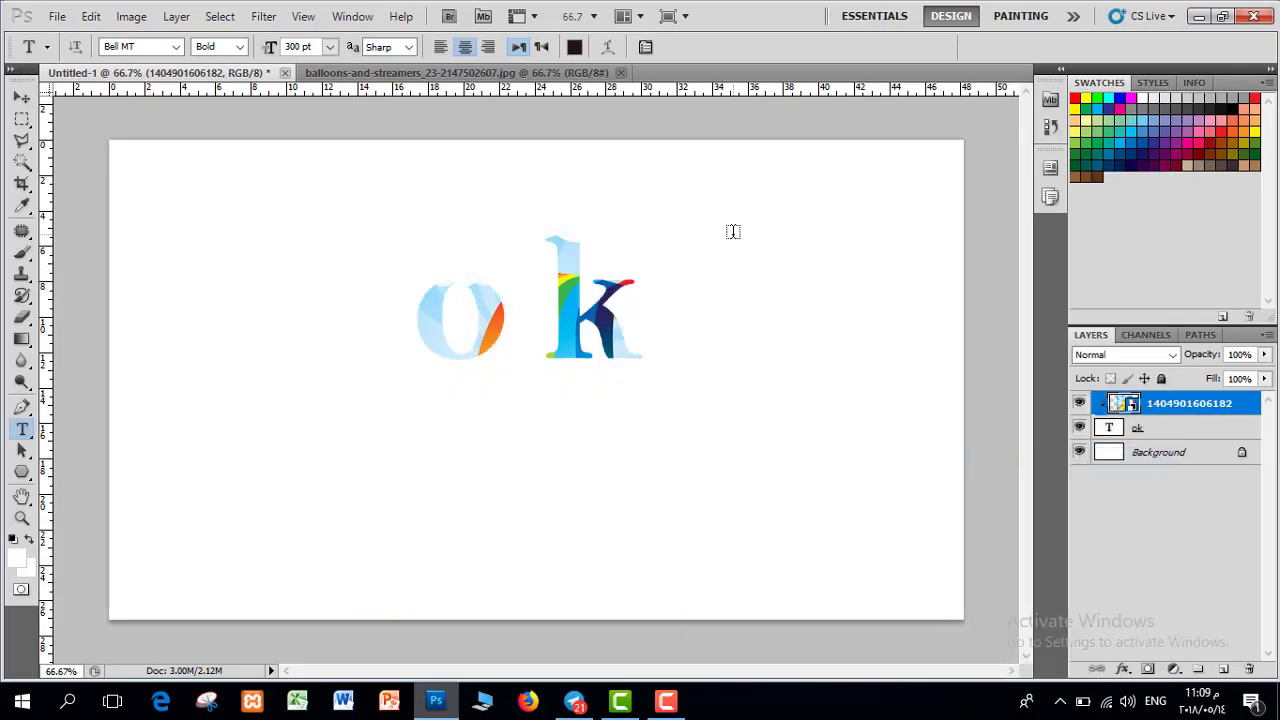
click(21, 97)
drag(610, 318, 567, 285)
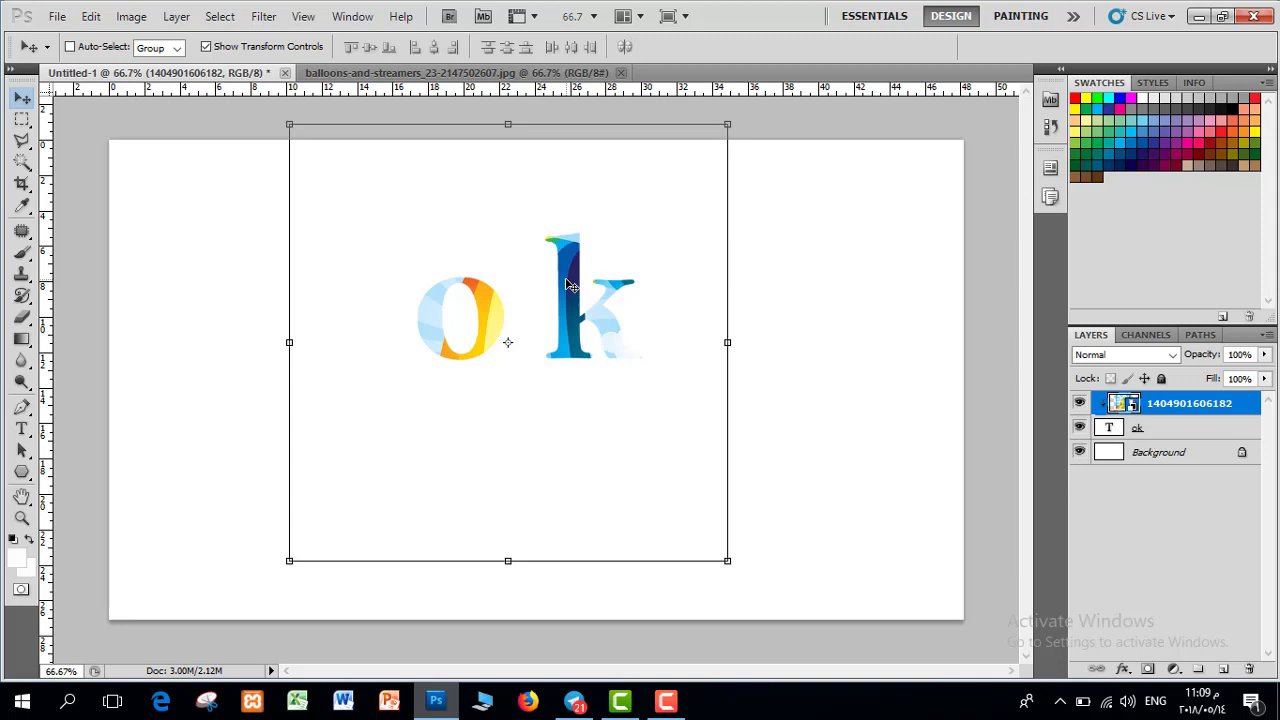
Delete the rainbow image layer and the "o k" text layer
key(ctrl+z)
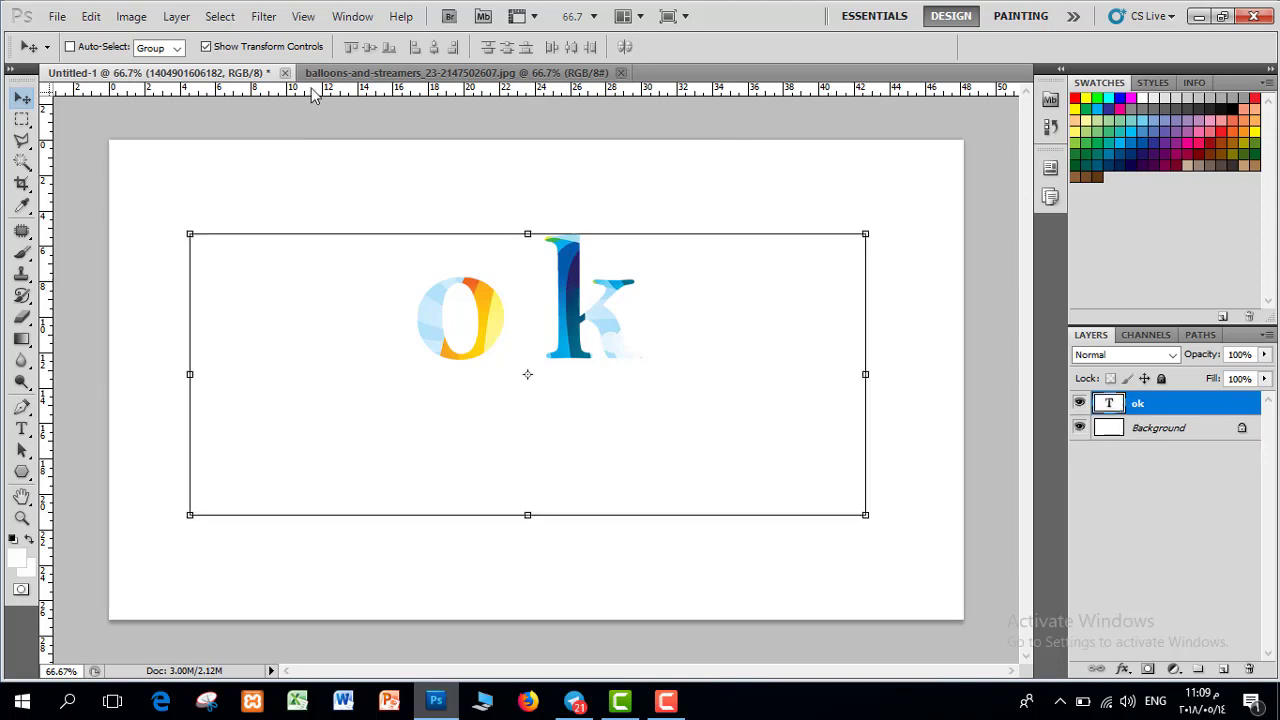
key(ctrl+alt+z)
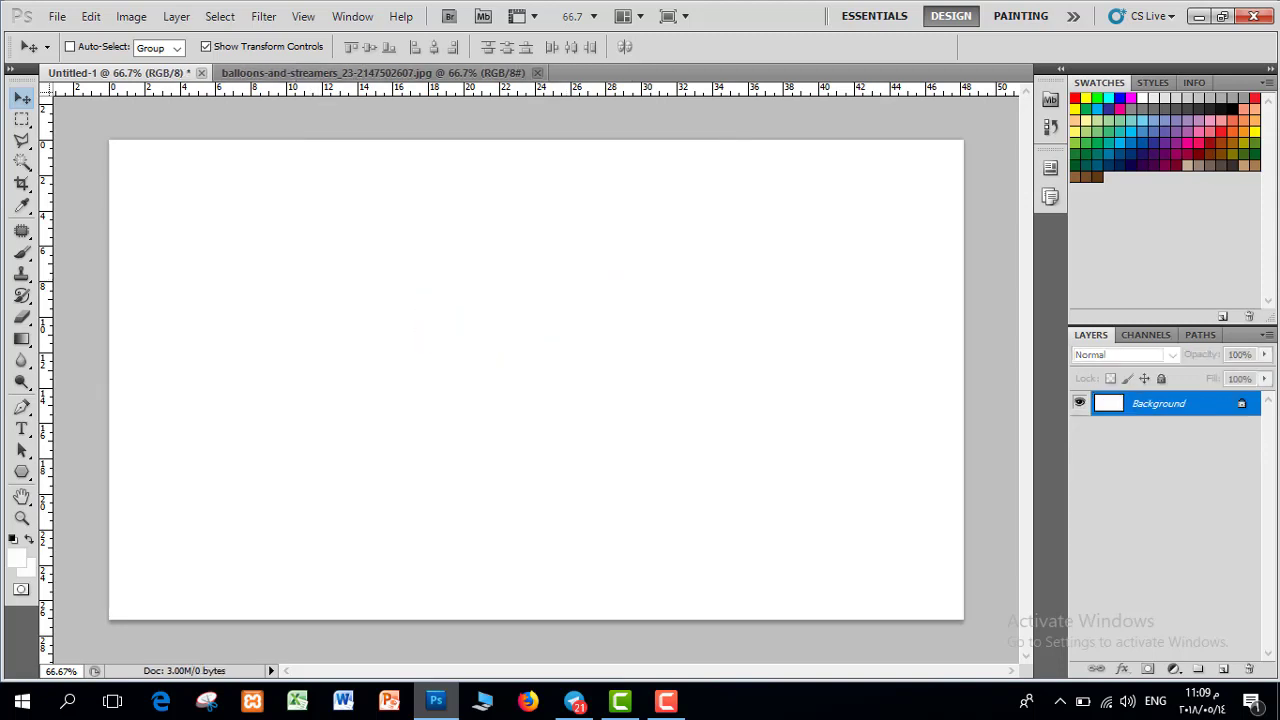
Create a wide centred text block reading "Pizza" in bold Bell MT at 300 pt and position it on the blank canvas
click(21, 429)
drag(175, 231, 914, 575)
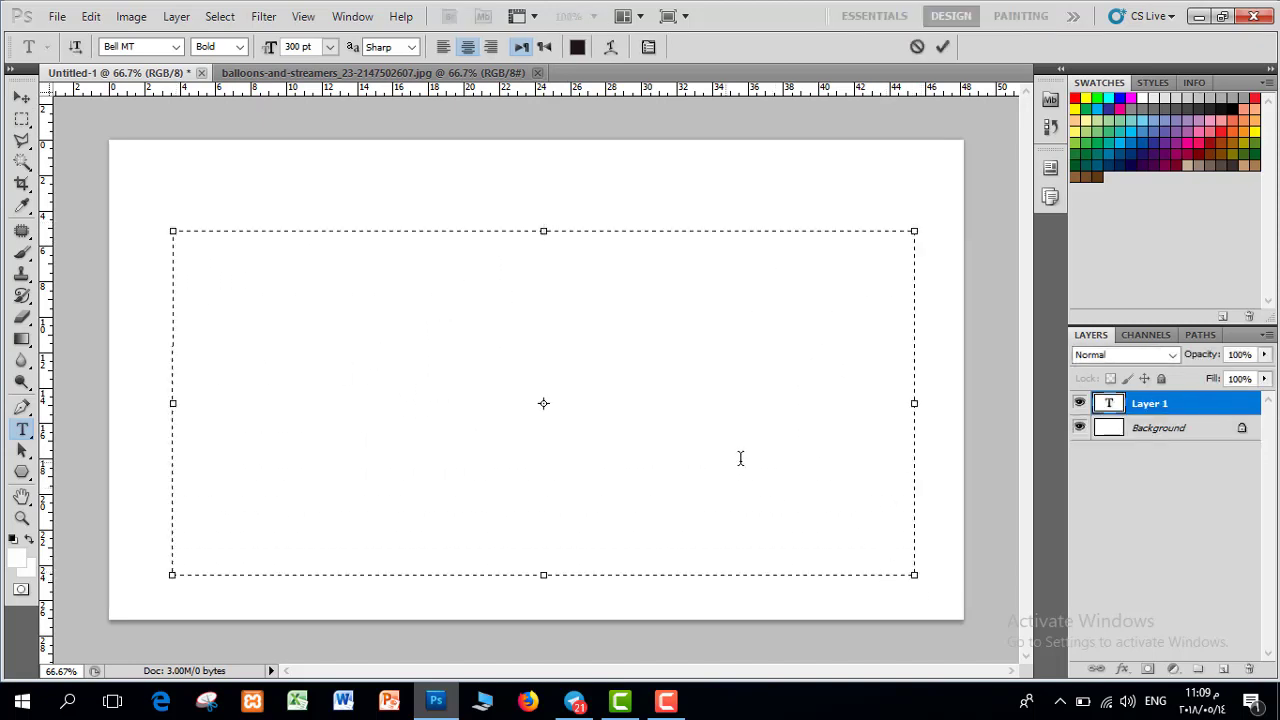
text(P)
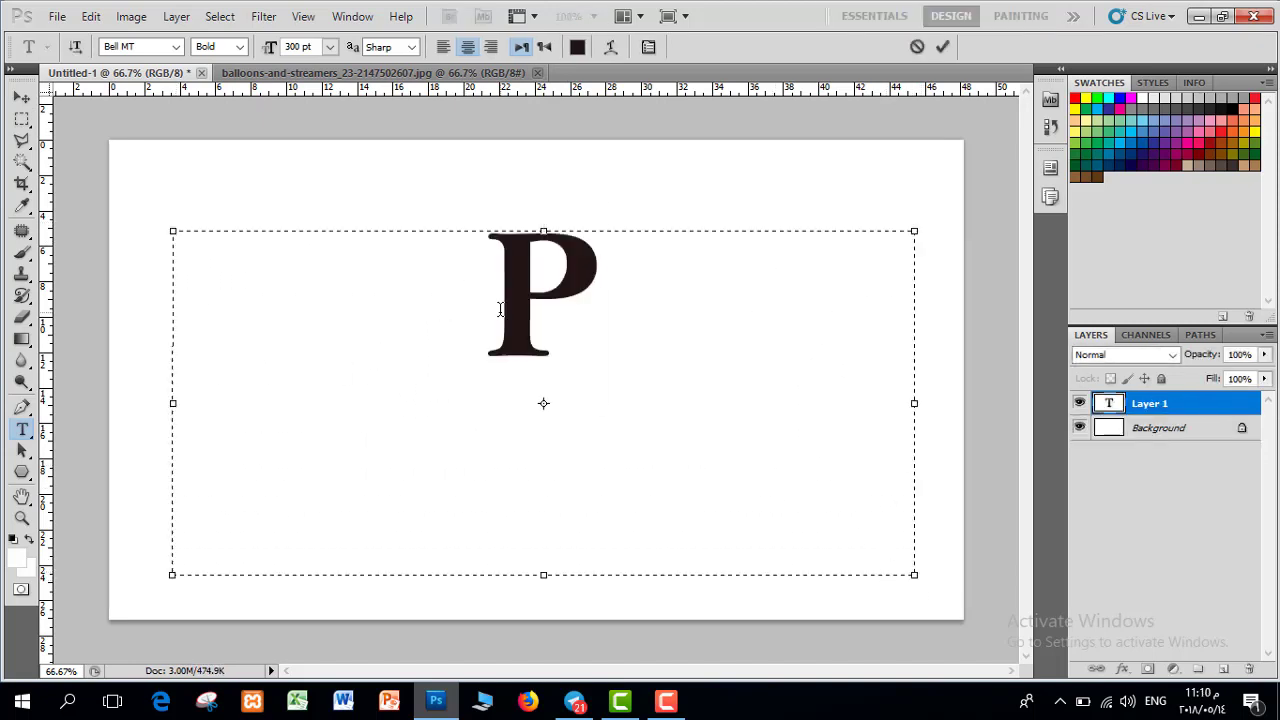
text(i)
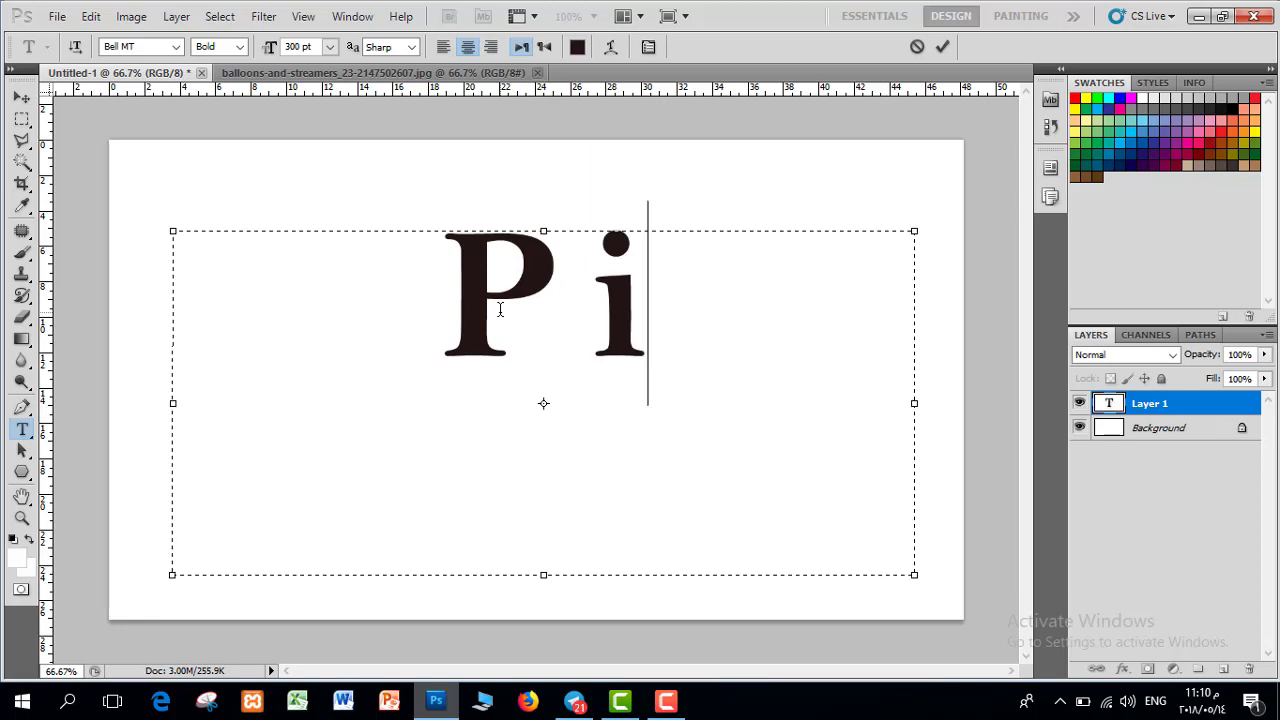
text(zza)
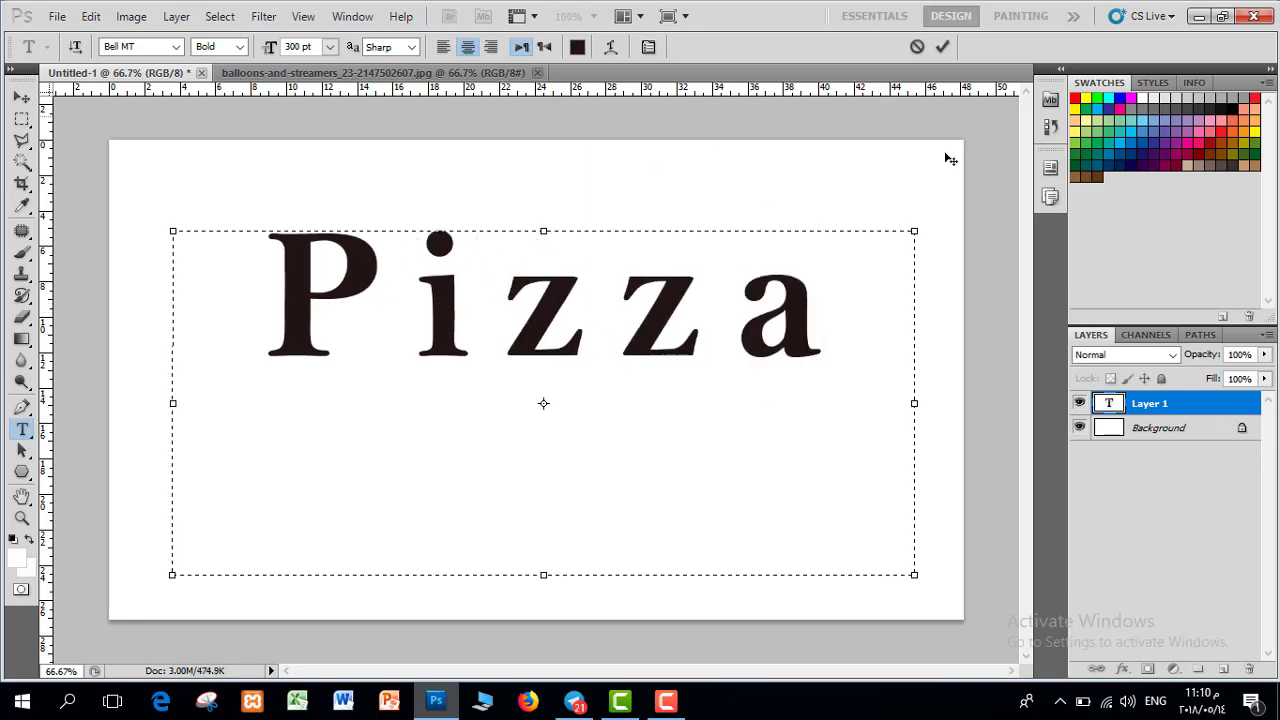
click(543, 230)
mouse_move(543, 231)
mouse_down()
mouse_move(545, 246)
mouse_move(545, 235)
mouse_up()
key(ctrl+a)
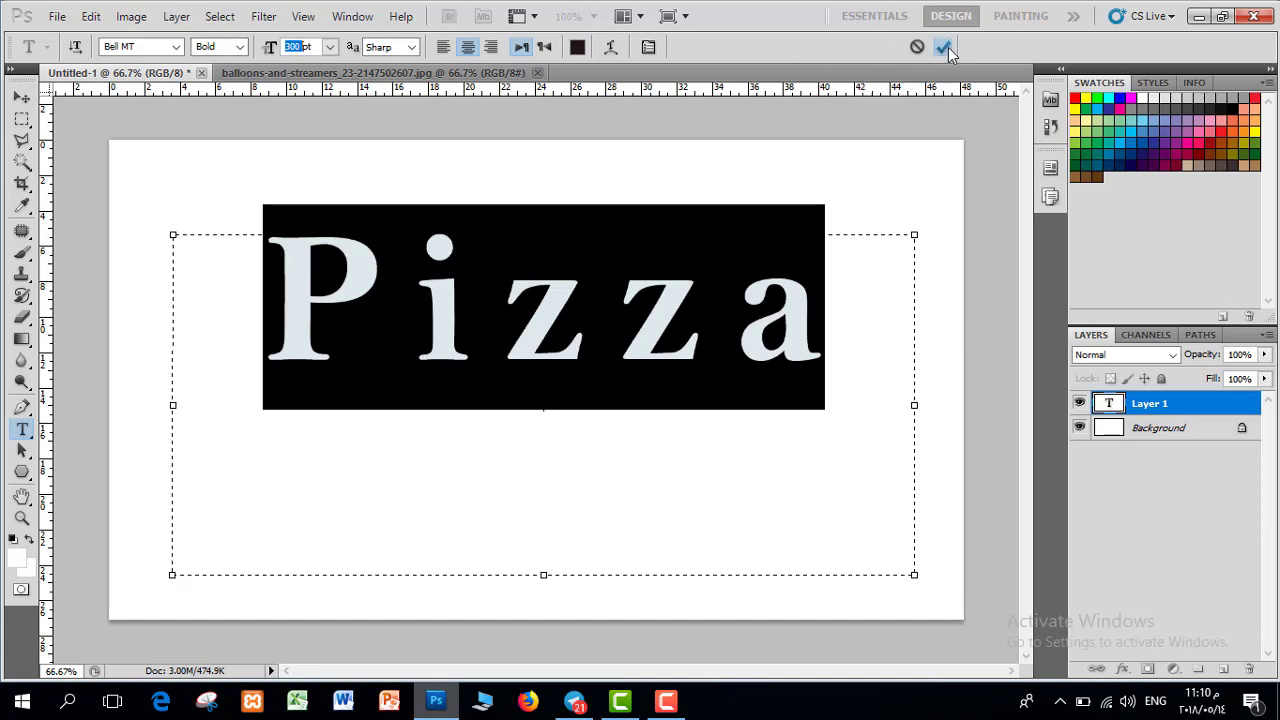
click(942, 47)
key(v)
click(866, 142)
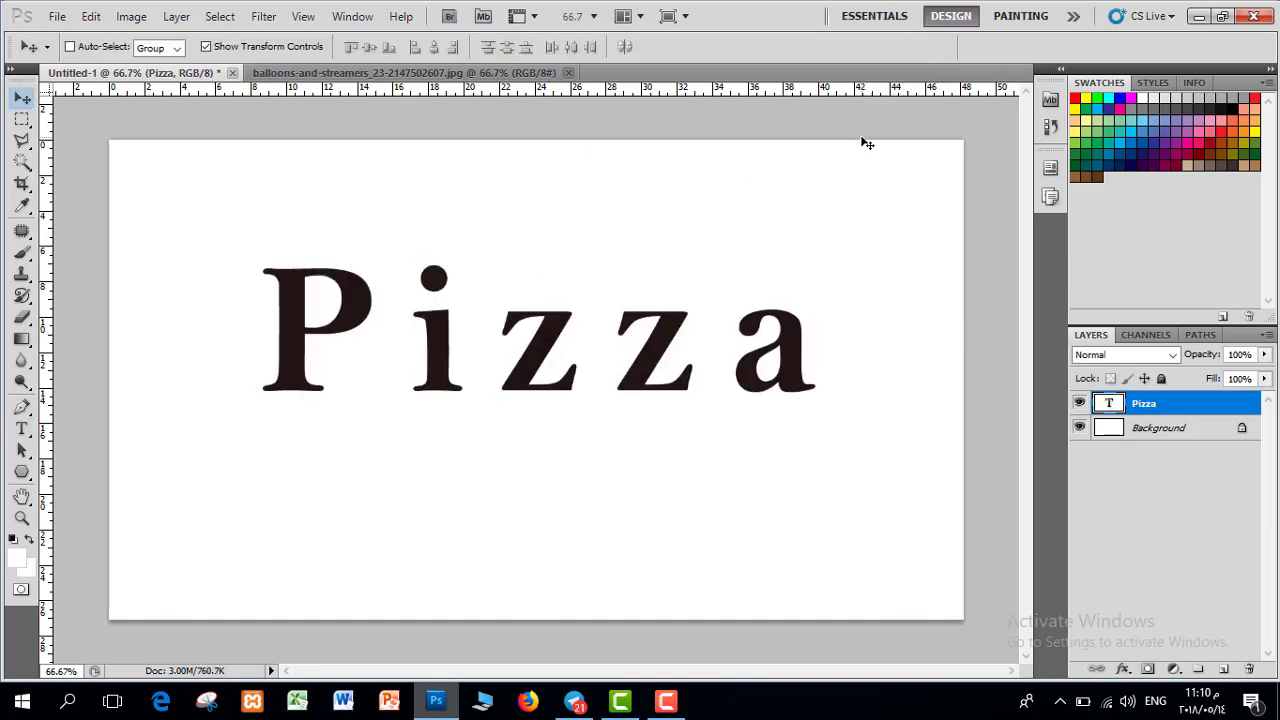
Open the pizza photo whose file name contains 836393 and copy the entire image
click(55, 16)
click(78, 54)
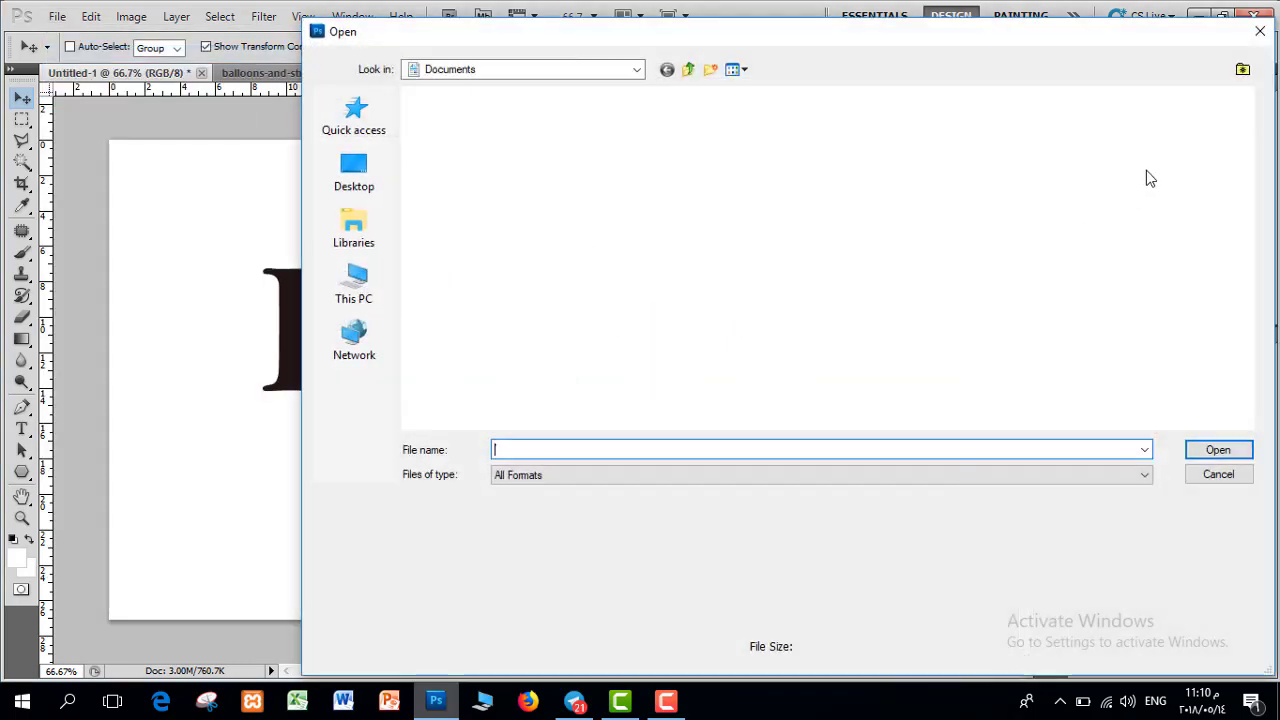
double_click(862, 262)
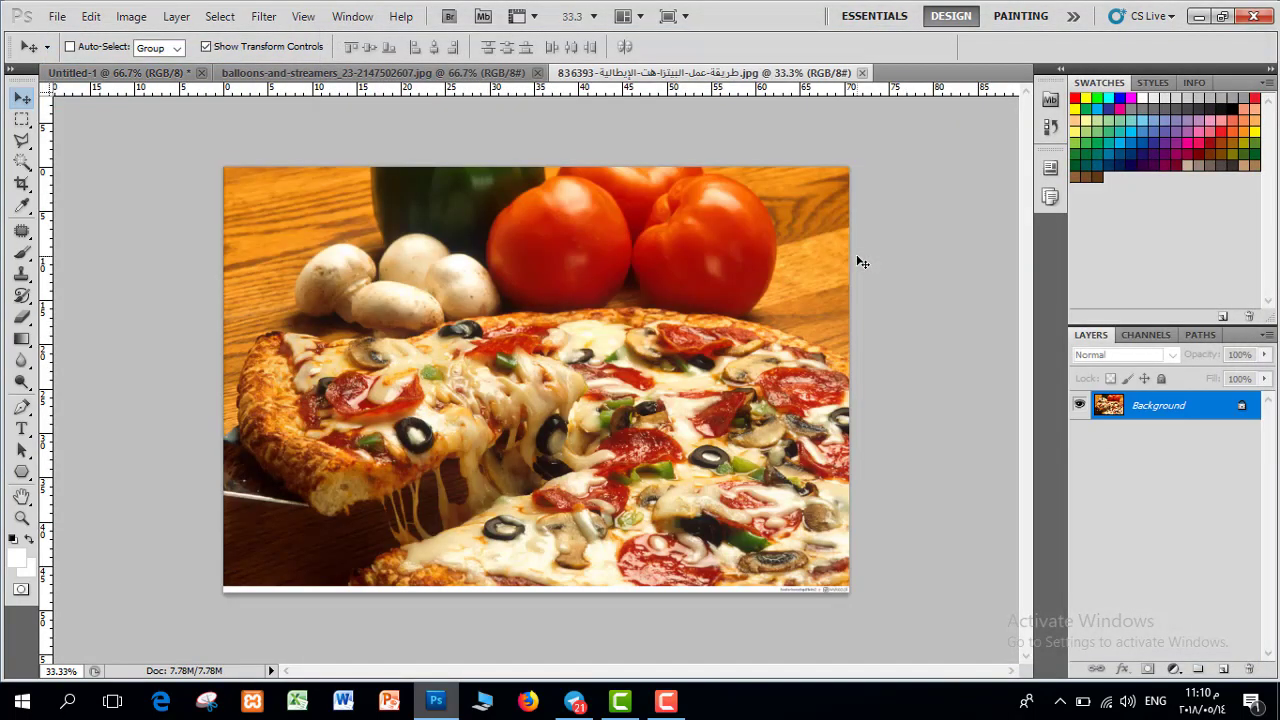
click(220, 16)
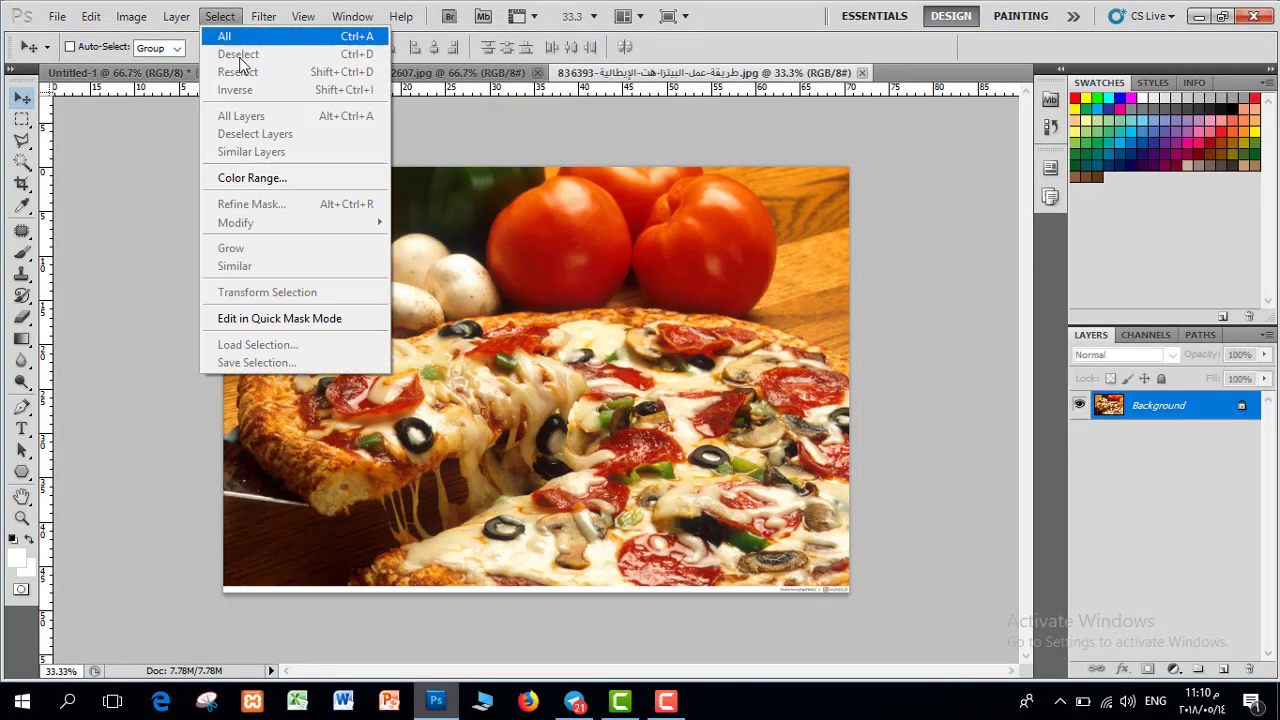
click(250, 40)
click(88, 16)
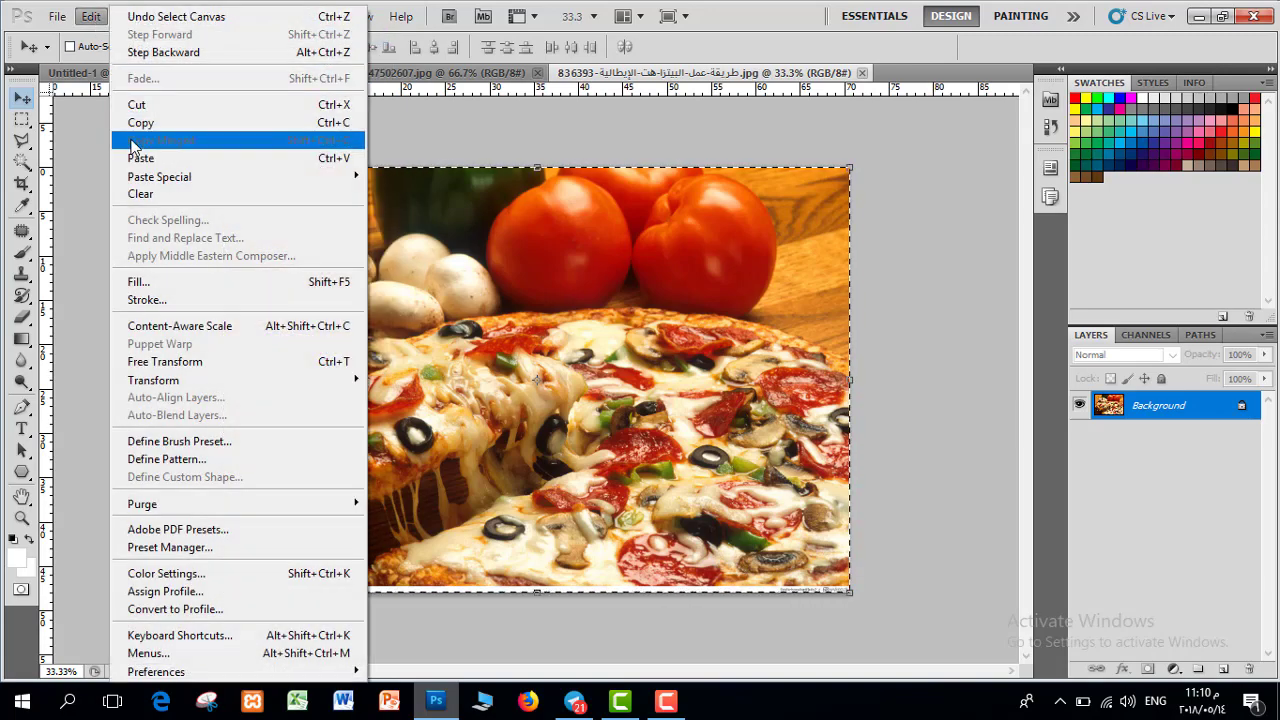
click(147, 124)
Paste the copied pizza photo into the Untitled-1 document above the "Pizza" text layer
click(373, 72)
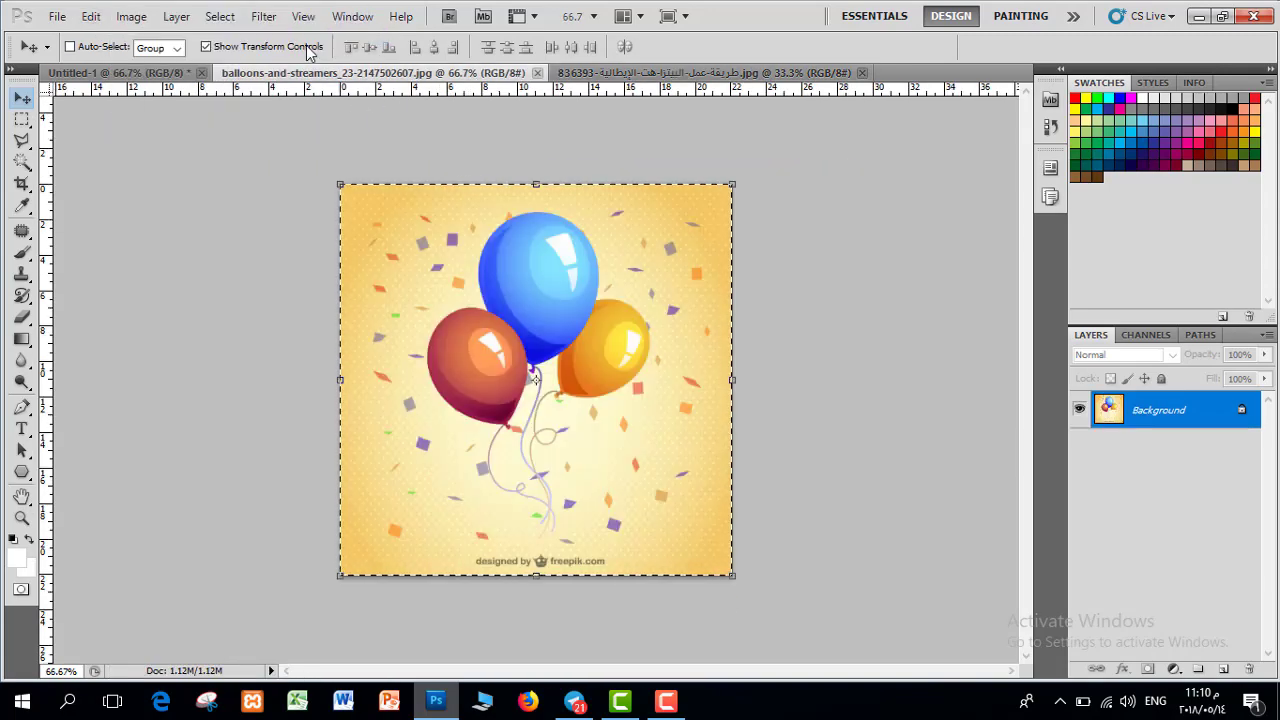
click(172, 76)
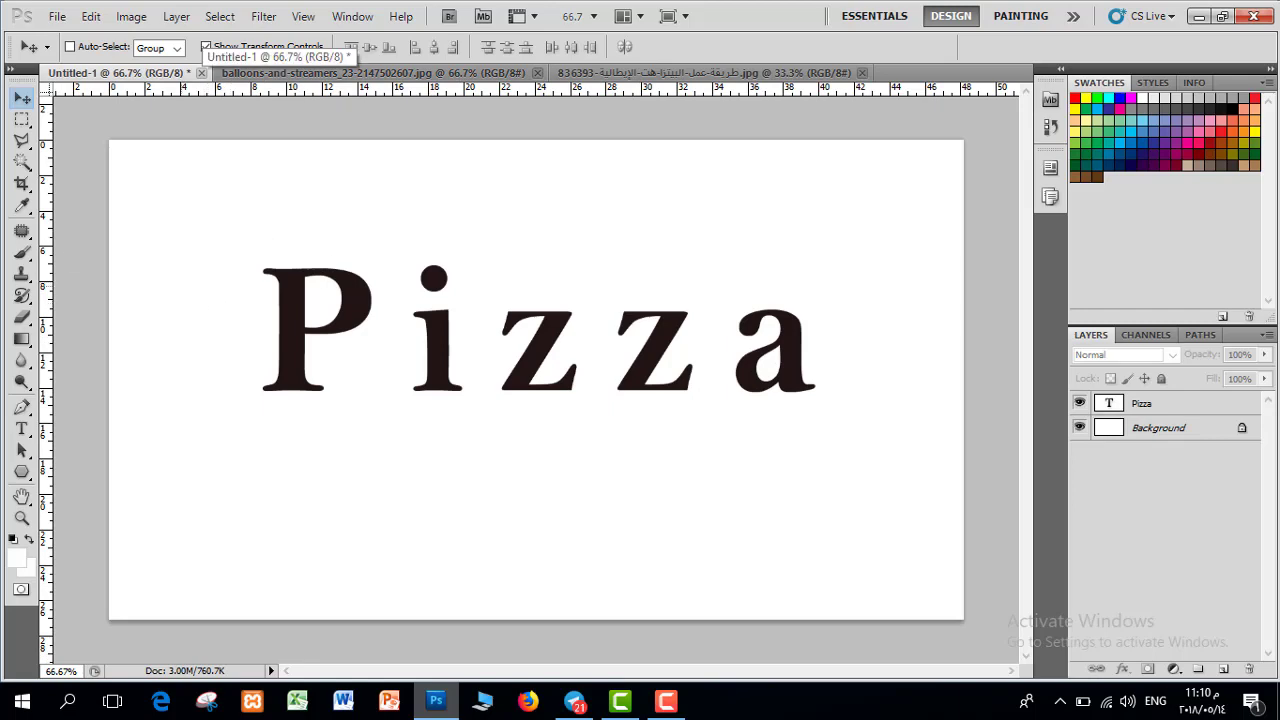
click(57, 16)
mouse_move(91, 16)
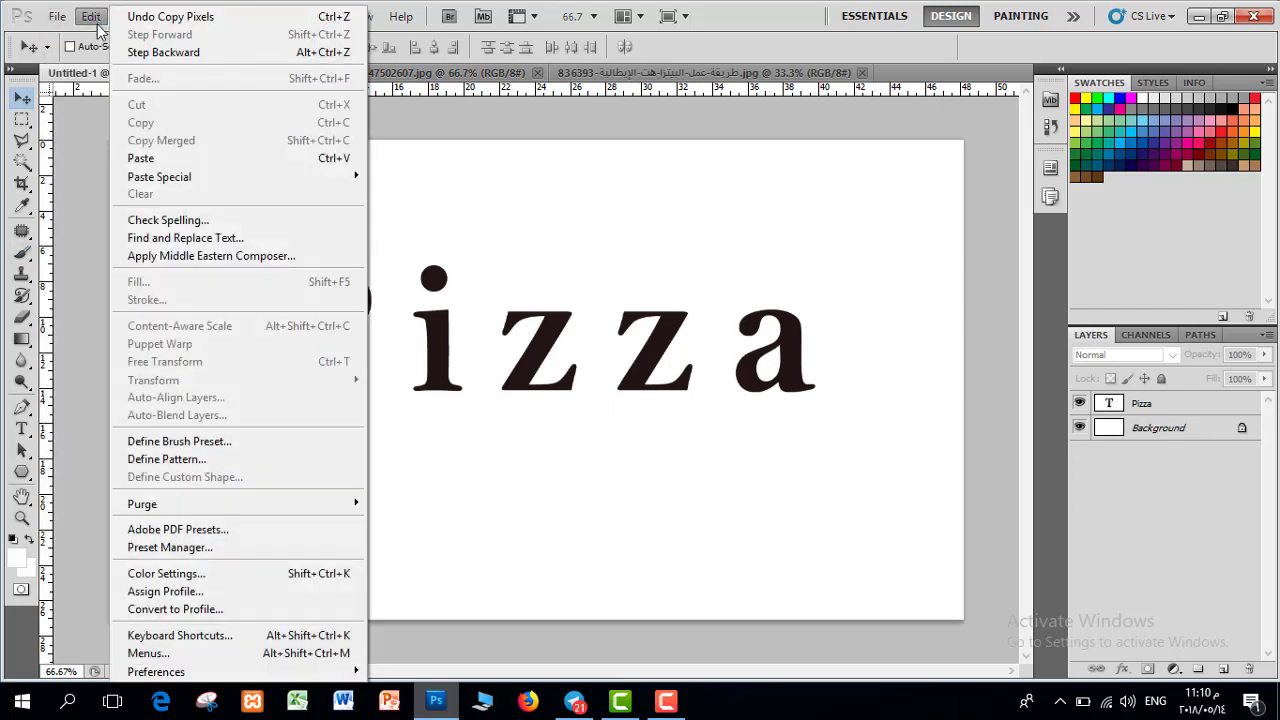
click(145, 158)
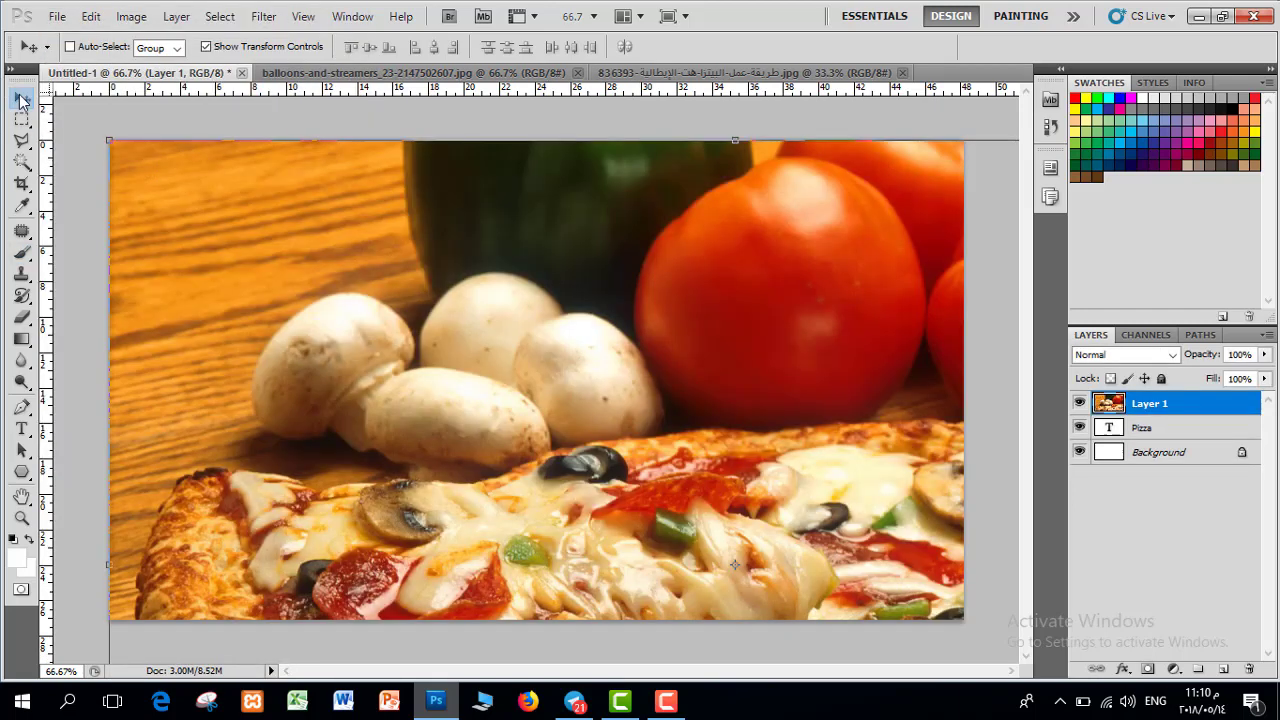
Scale the pasted pizza photo proportionally to about 60% and move it over the text
key(alt)
scroll(410, 310, down, 3)
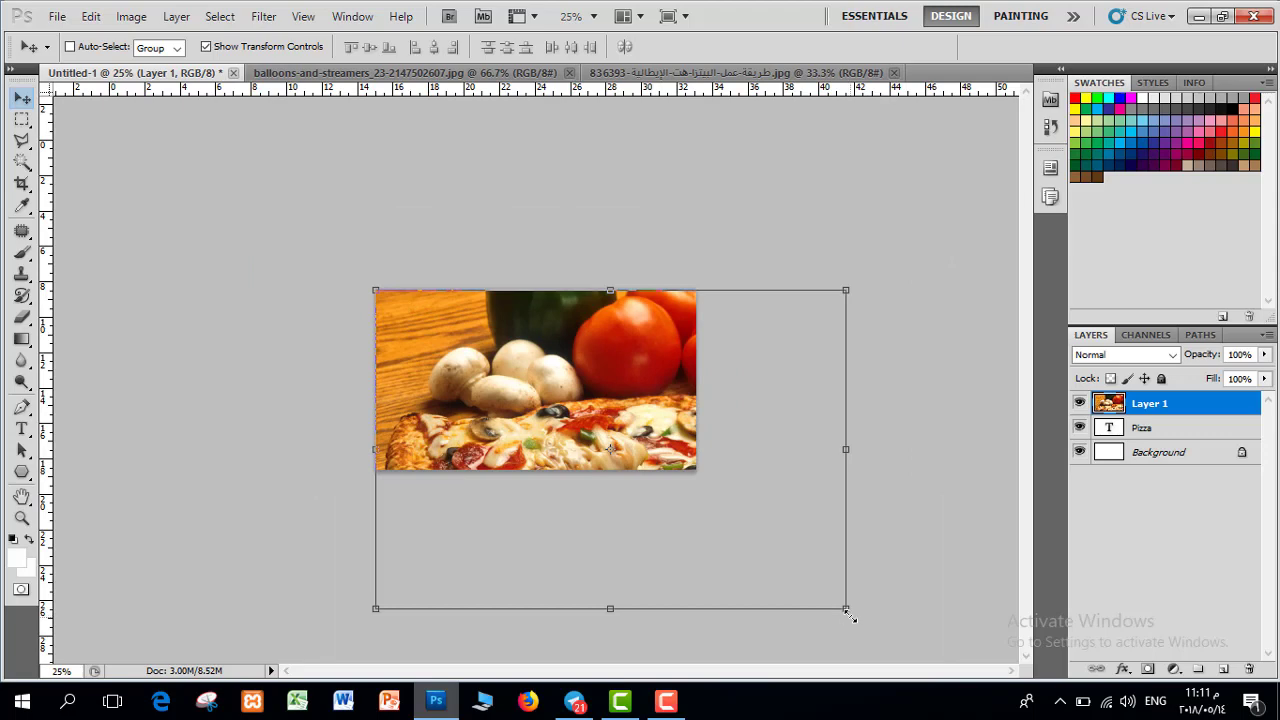
drag(840, 600, 657, 481)
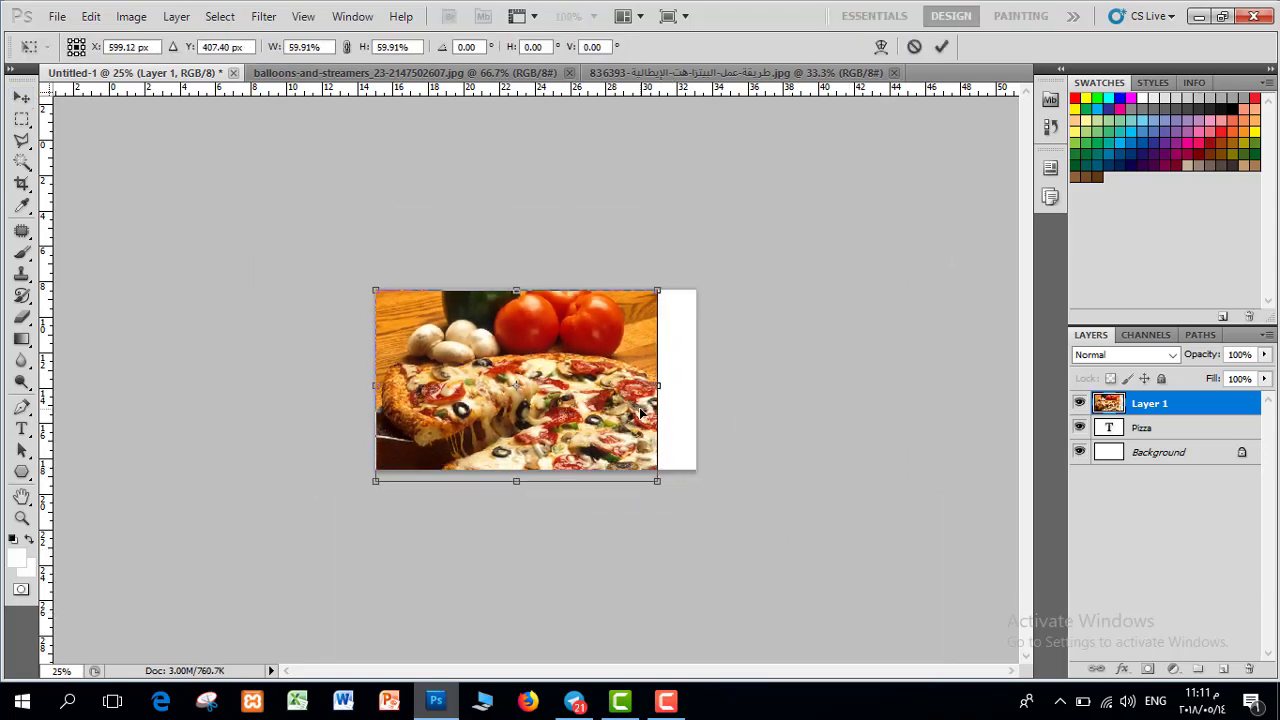
scroll(640, 412, up, 5)
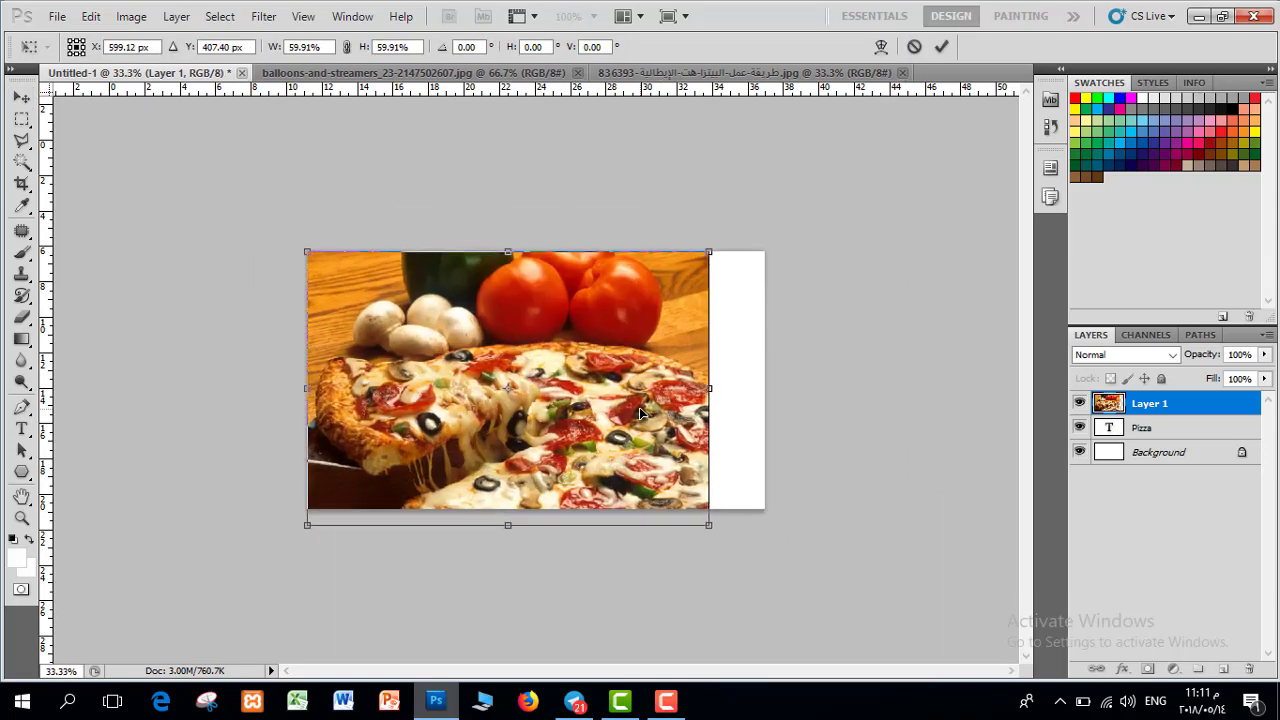
drag(590, 400, 556, 313)
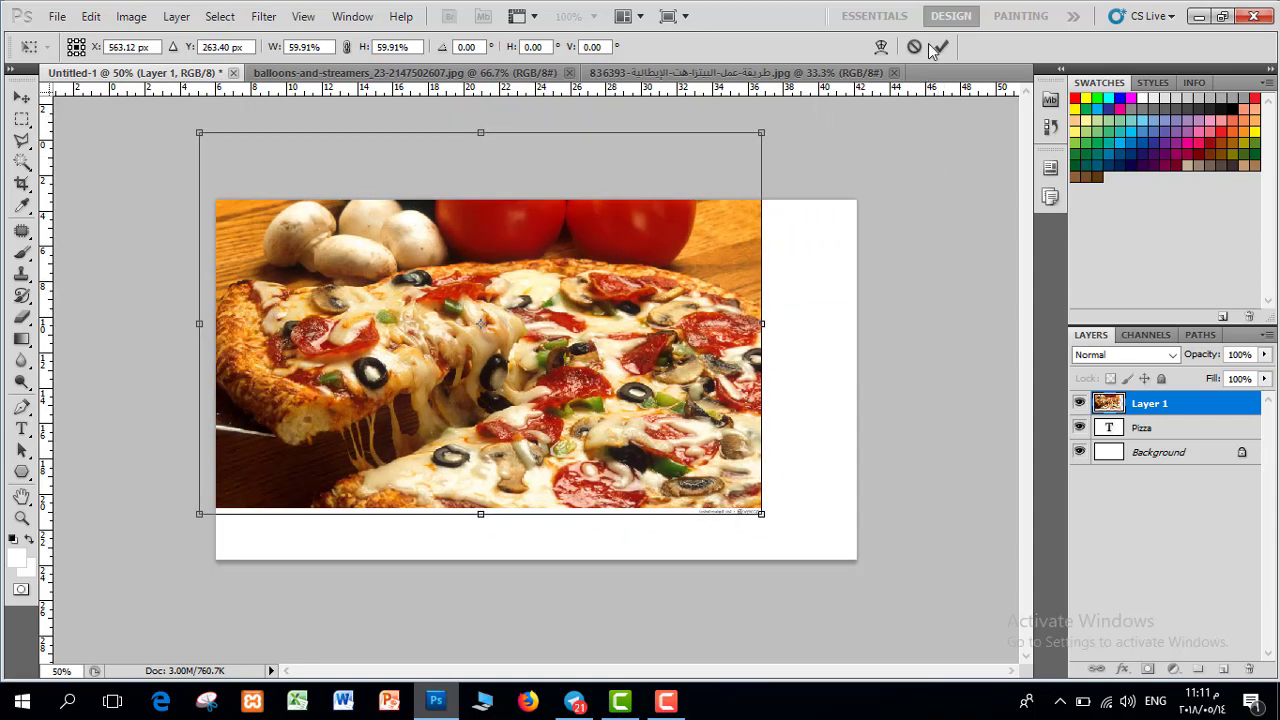
click(942, 48)
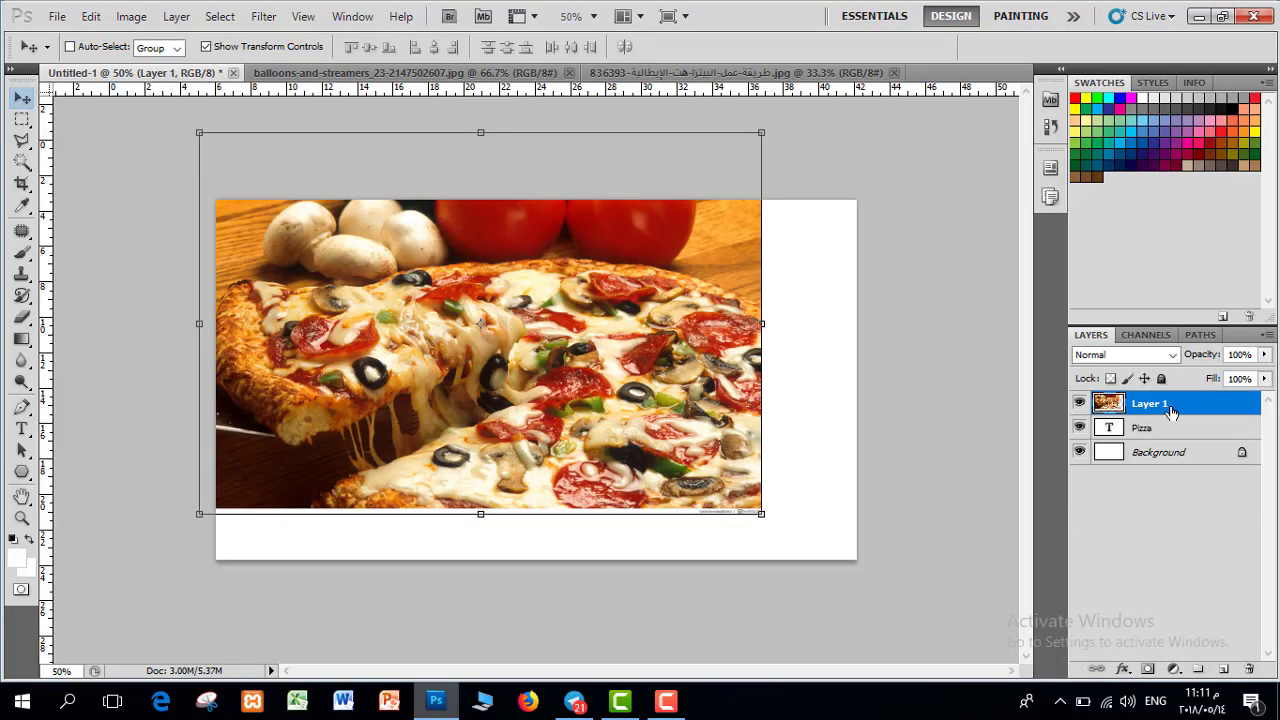
Clip the pizza photo to the "Pizza" text with a clipping mask and reposition the photo inside the letters
right_click(1171, 411)
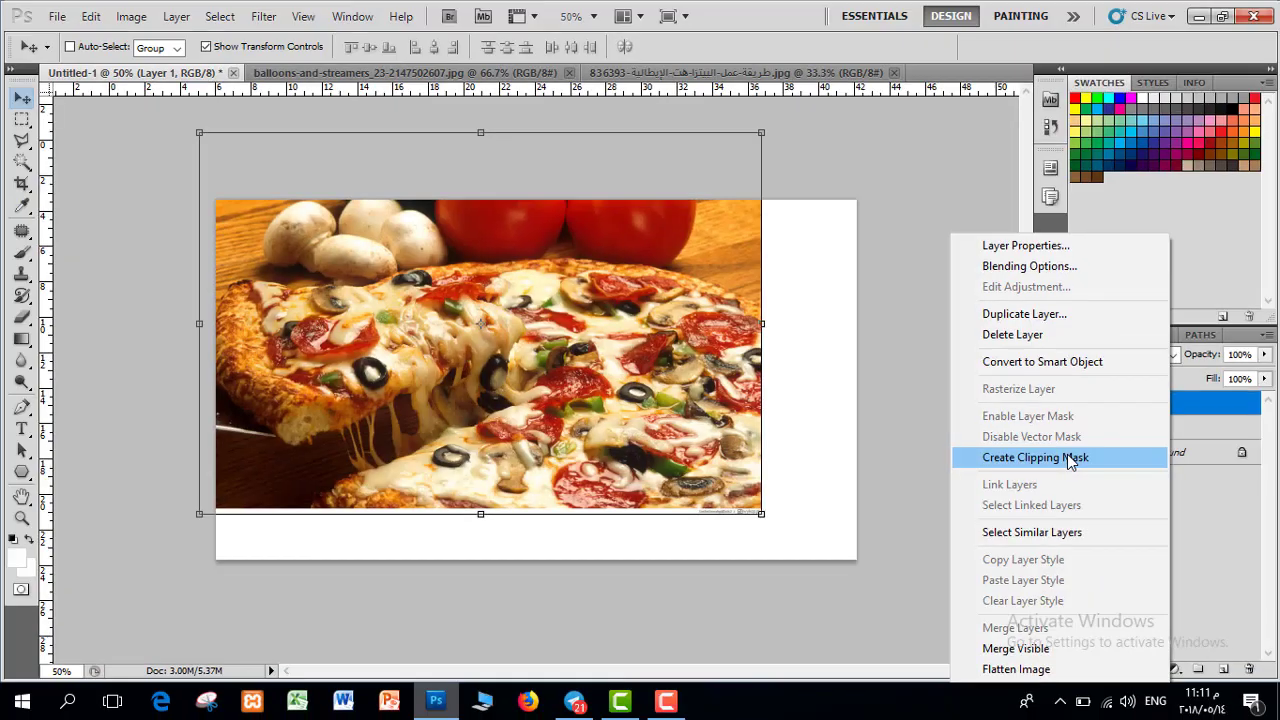
click(1070, 459)
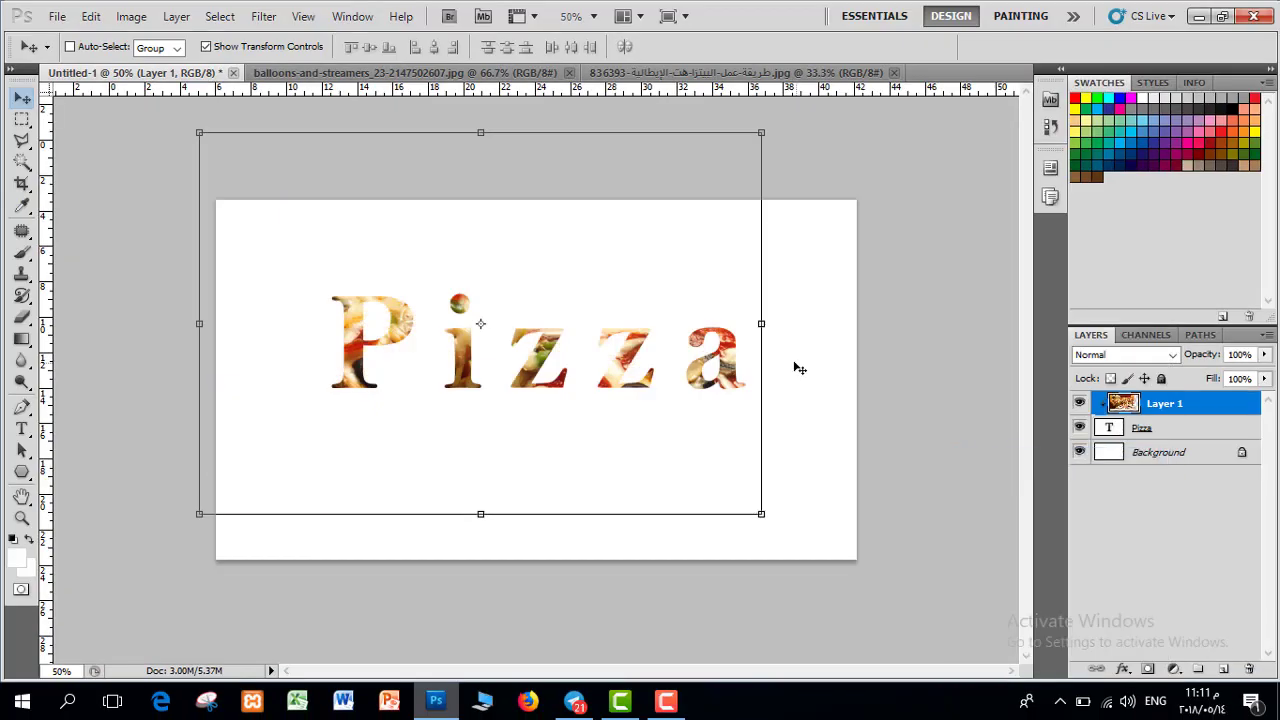
drag(632, 358, 695, 396)
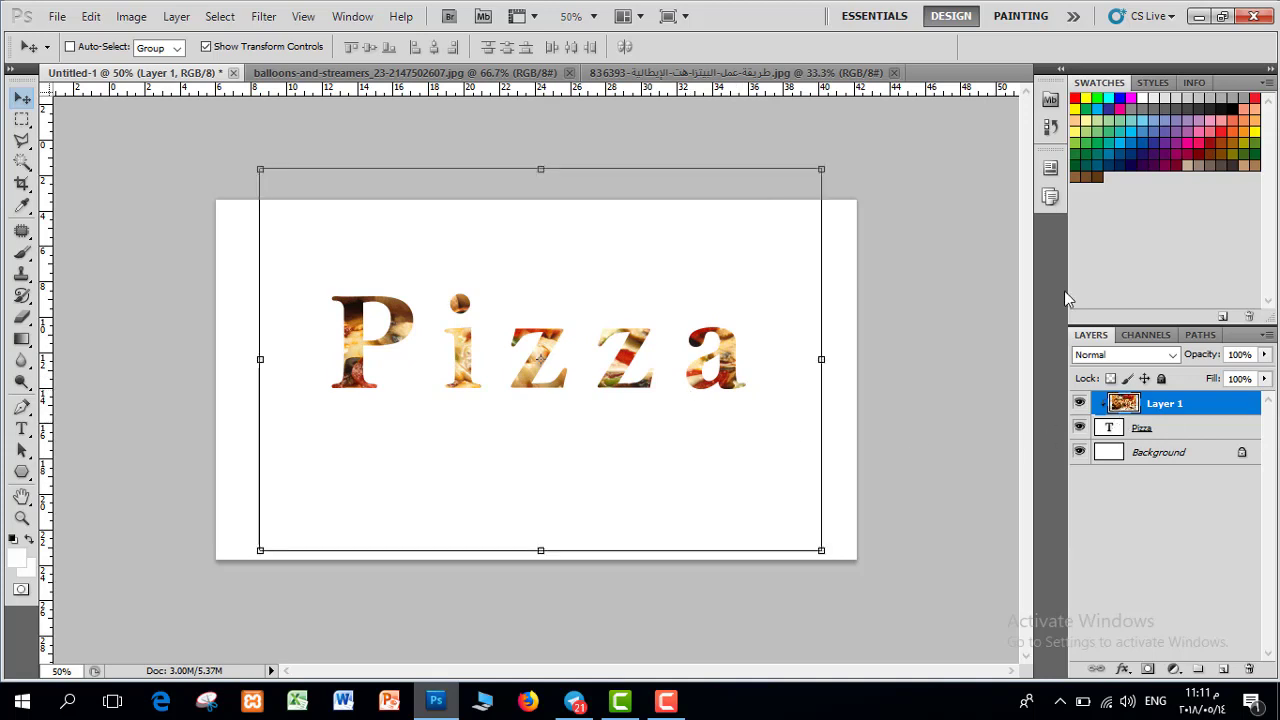
click(1163, 483)
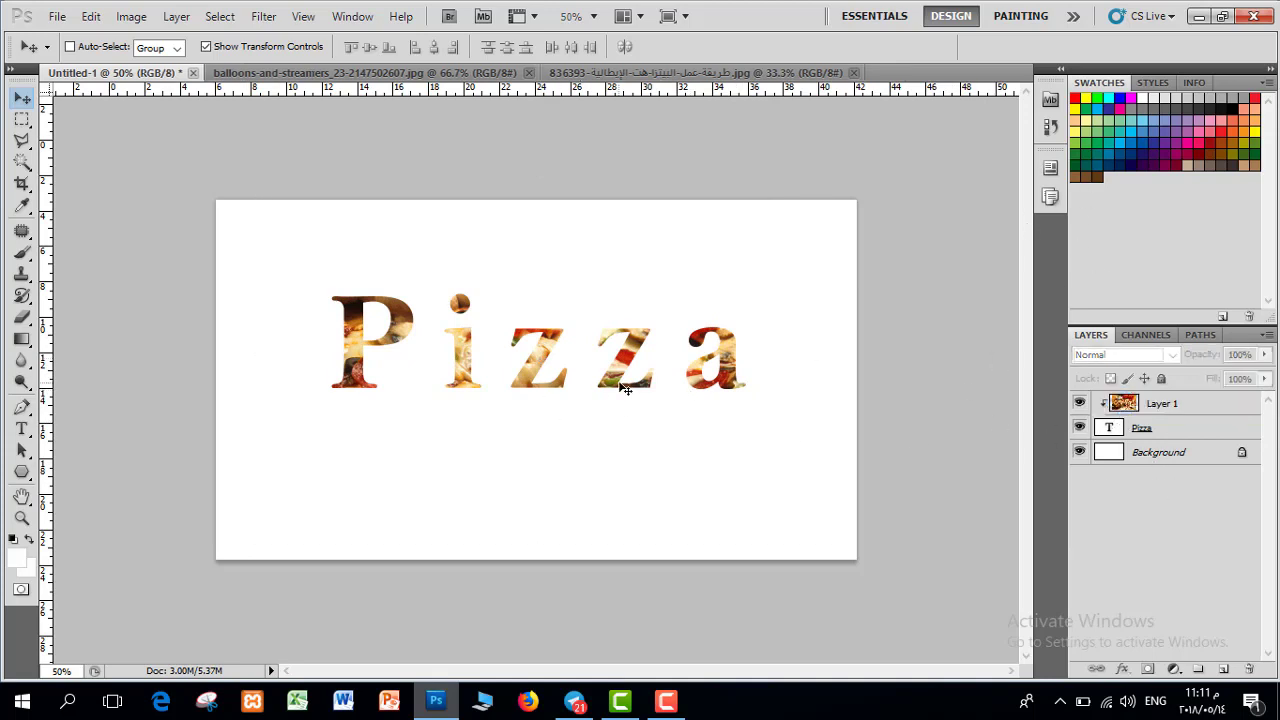
Add a drop shadow to the "Pizza" text layer with 80% opacity, 10 px distance and 0 px size
click(1218, 432)
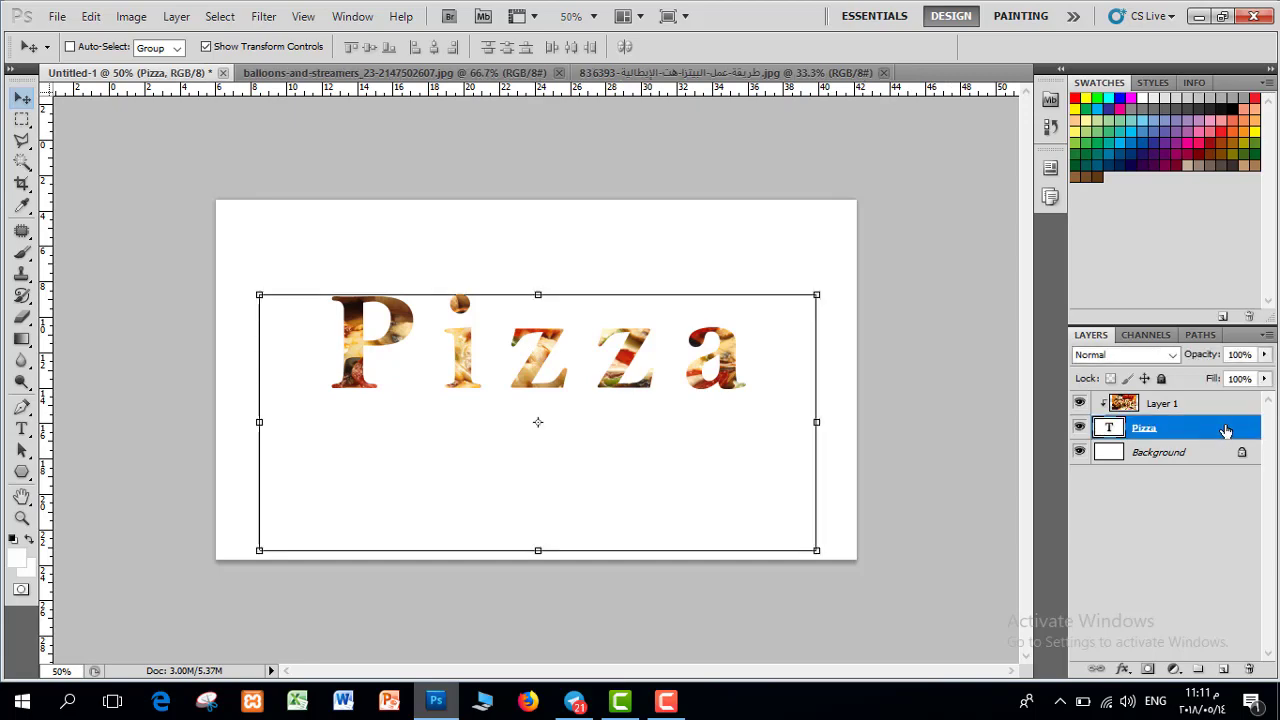
double_click(1226, 430)
drag(890, 145, 989, 97)
click(871, 165)
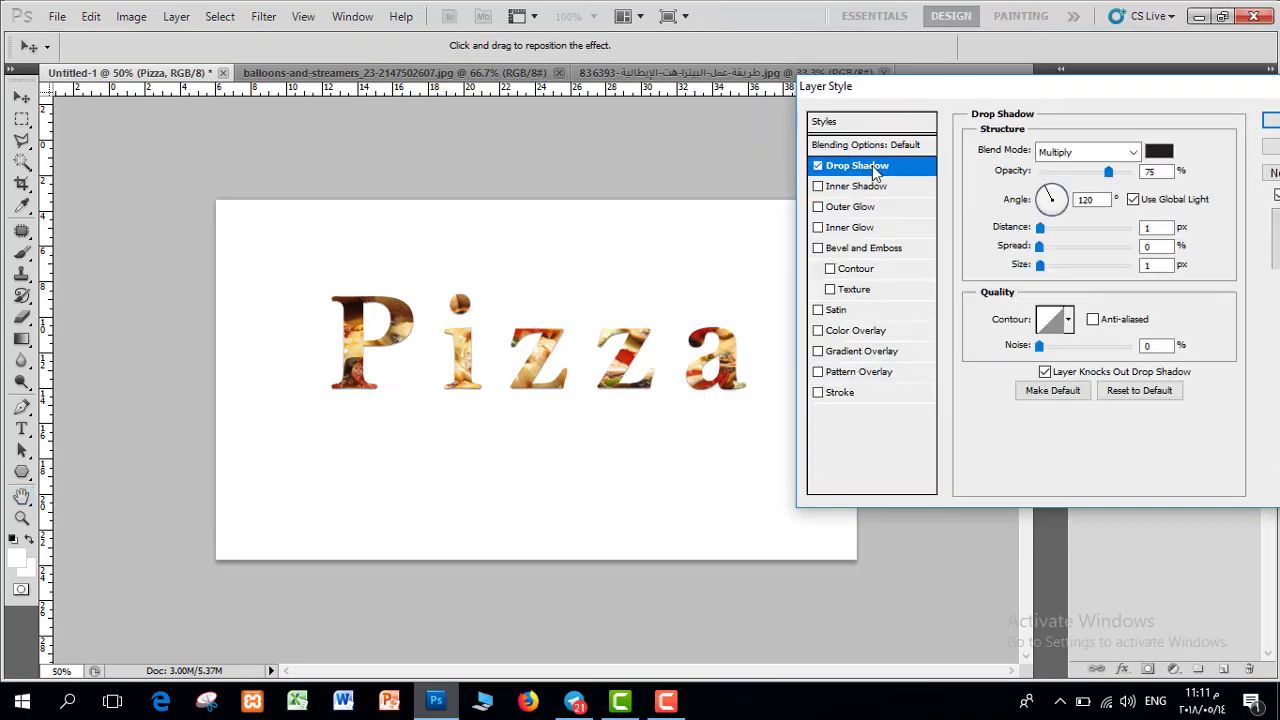
drag(1040, 228, 1037, 267)
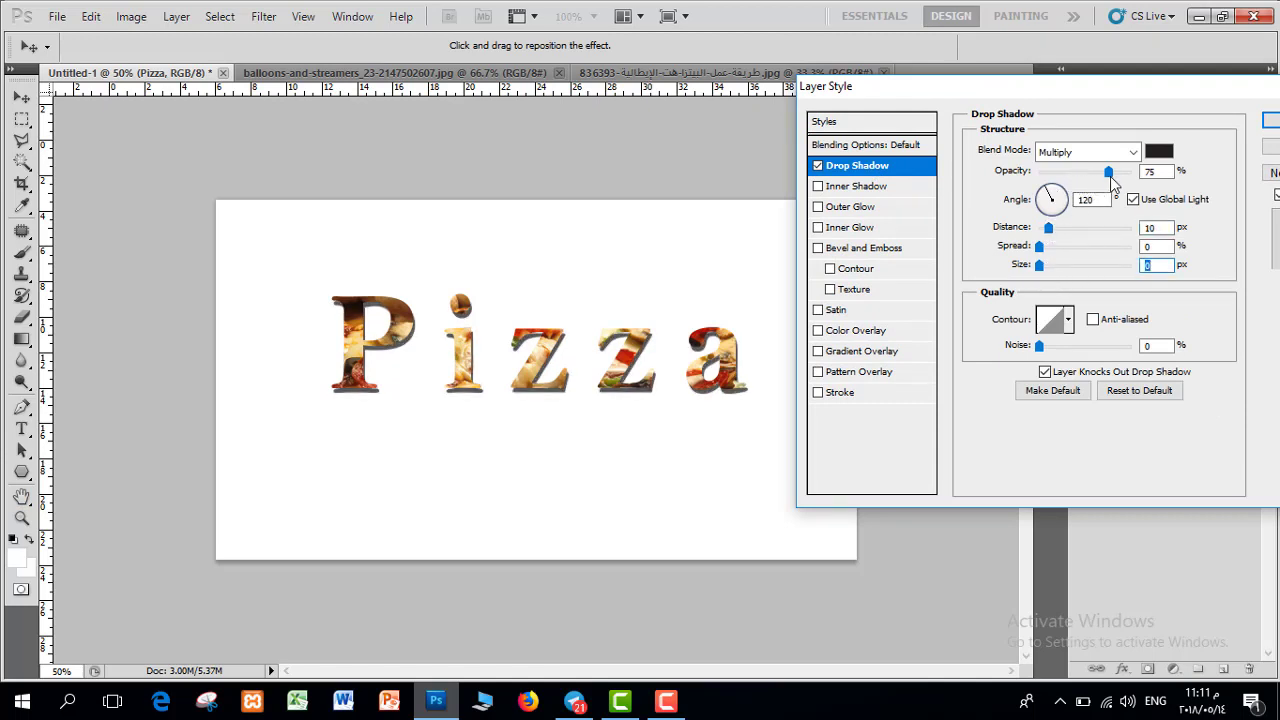
drag(1108, 172, 1112, 173)
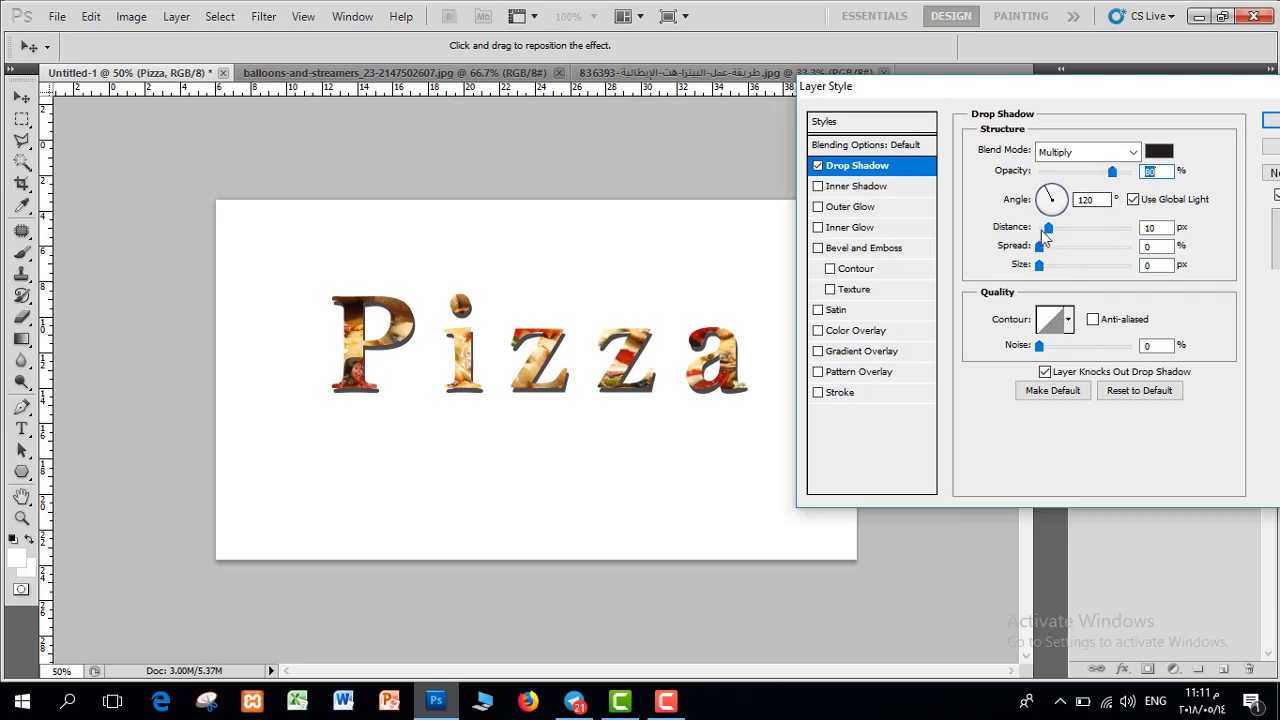
drag(1048, 229, 1050, 233)
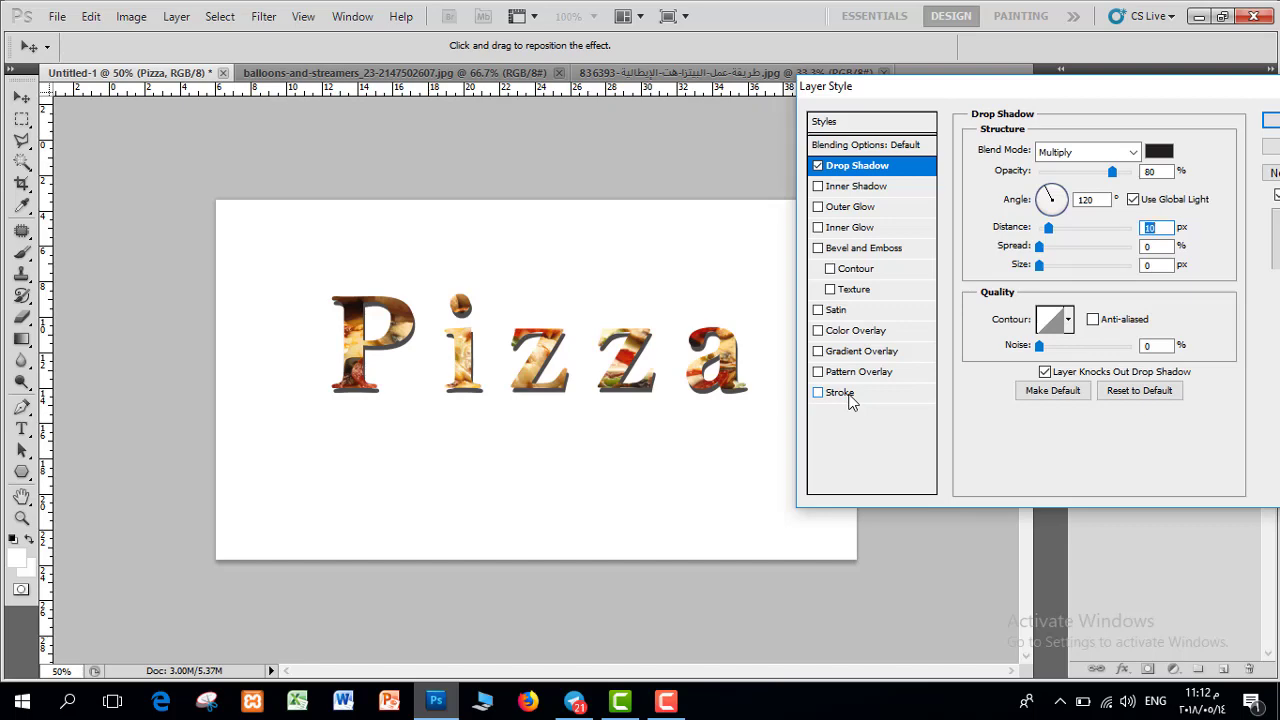
Add a white outside stroke a few pixels wide to the "Pizza" text layer and apply the layer style
click(845, 395)
click(1015, 270)
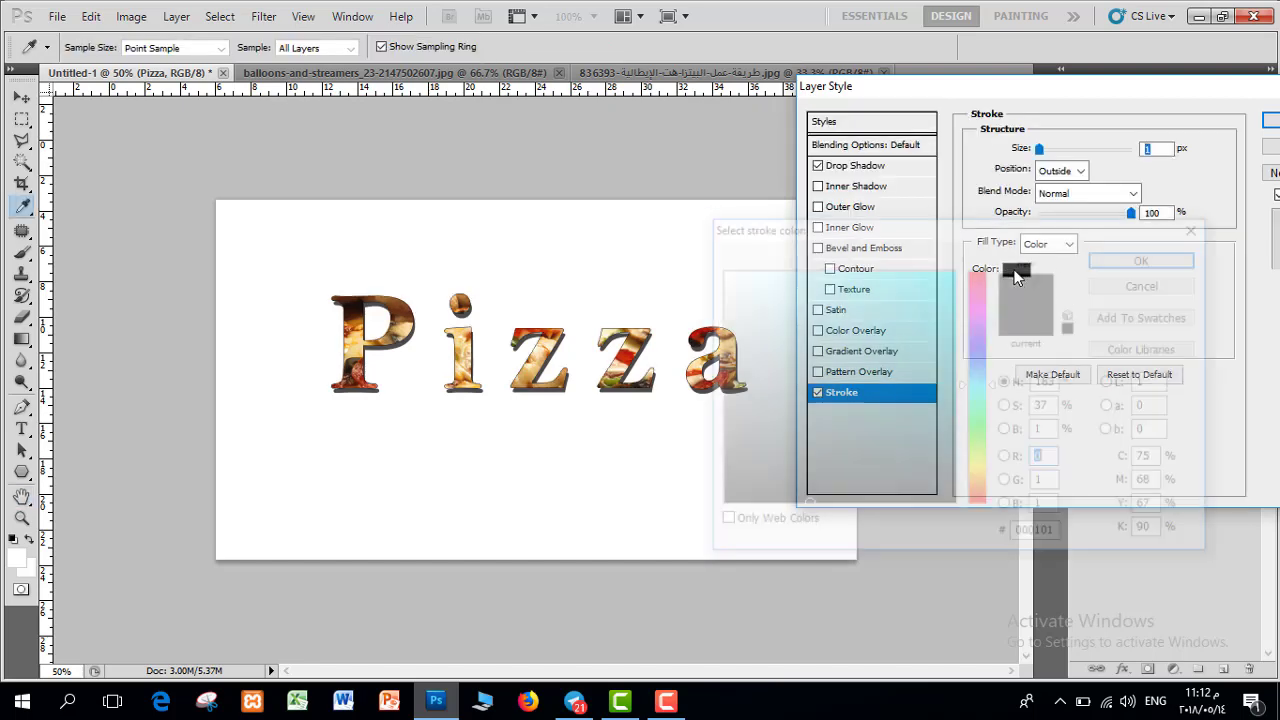
click(722, 218)
click(1141, 260)
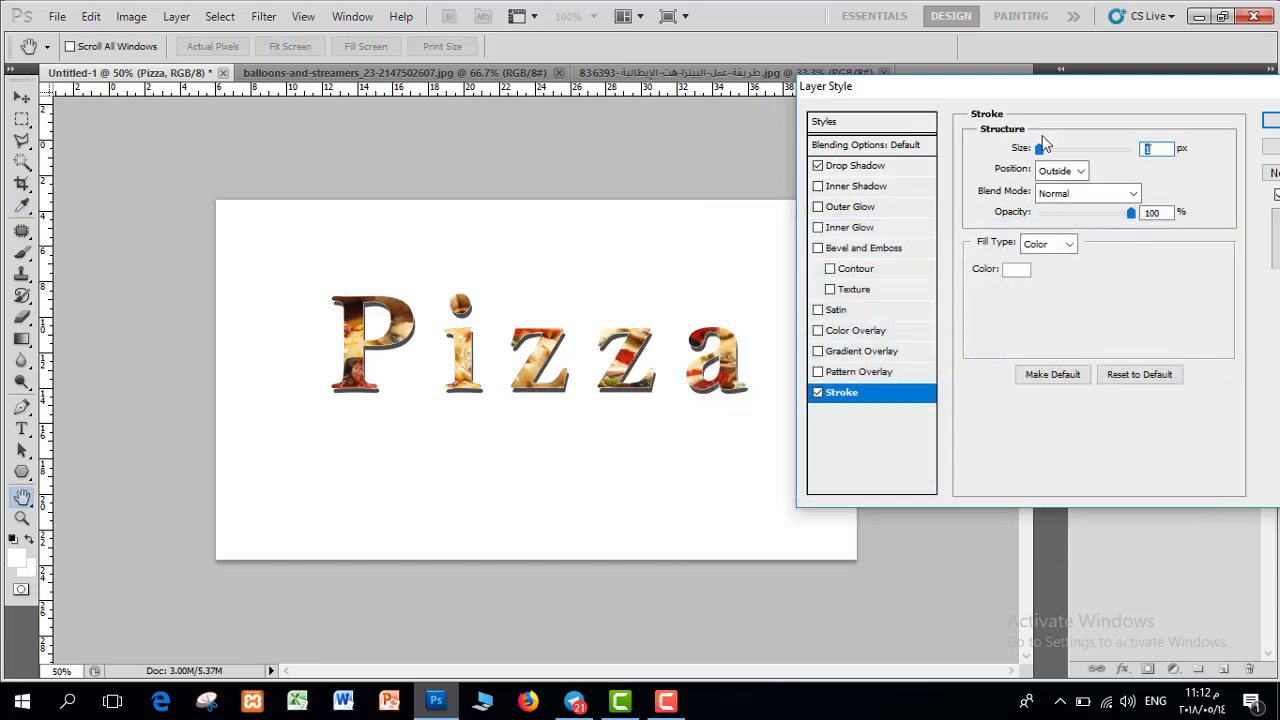
drag(1039, 149, 1045, 151)
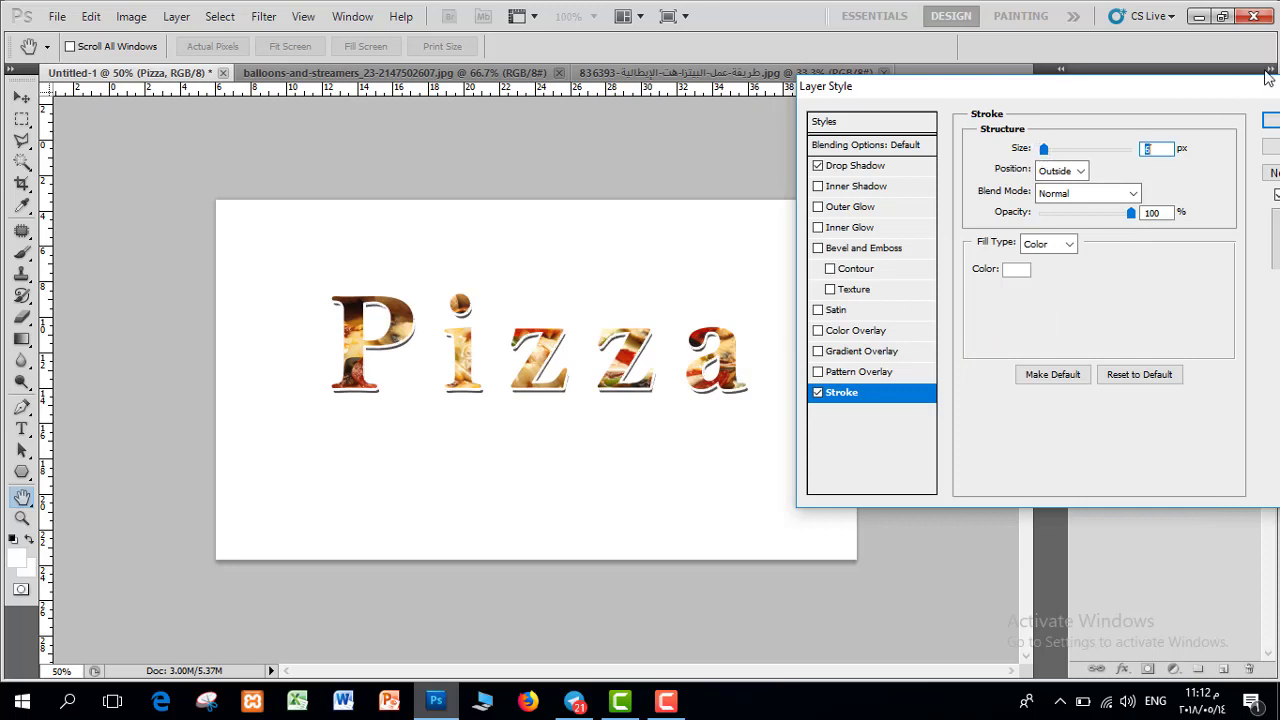
click(1270, 121)
key(v)
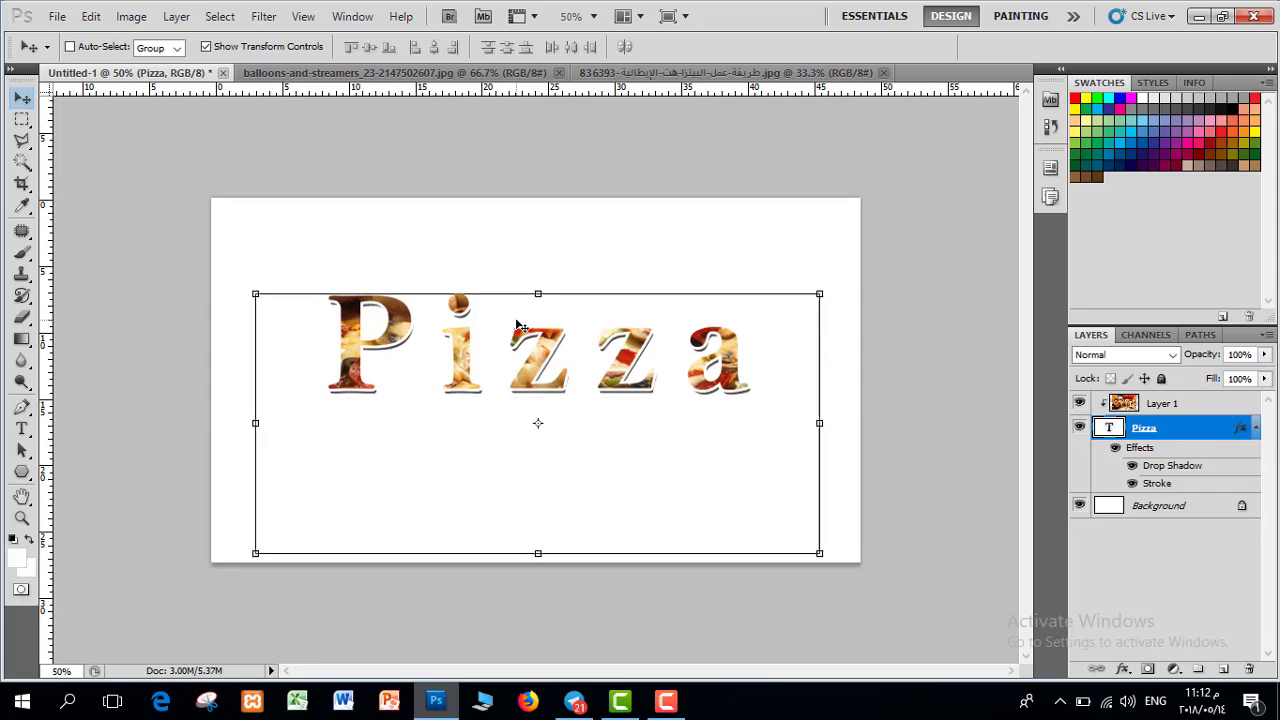
Add the 30 pt text "bhaa world" in a wide text box beneath the "Pizza" lettering, just above the Background layer
key(ctrl+plus)
key(ctrl+plus)
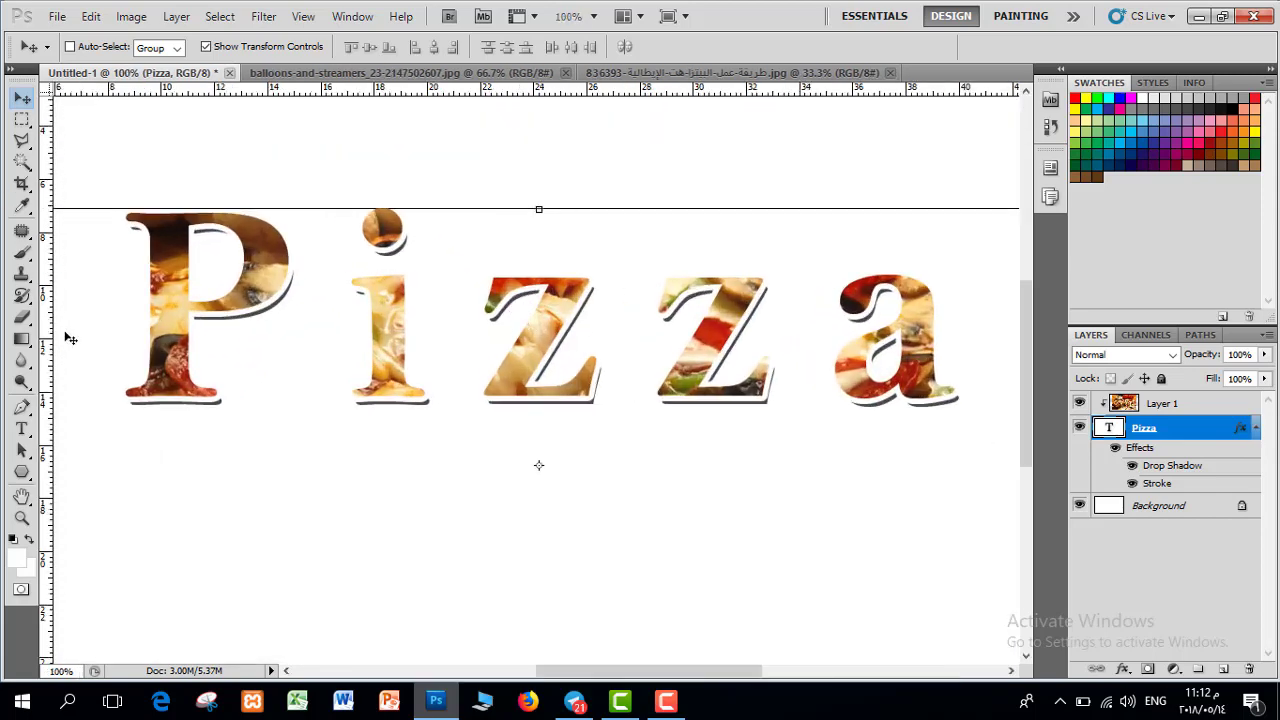
click(22, 428)
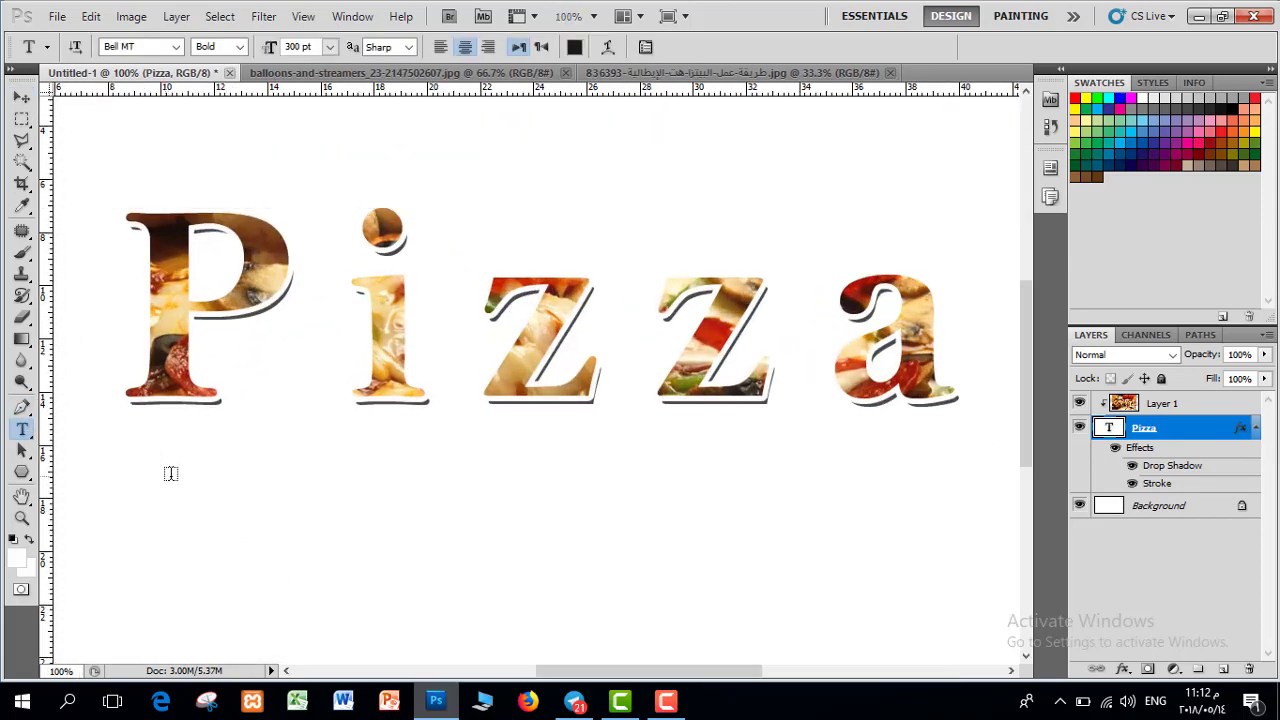
click(1183, 508)
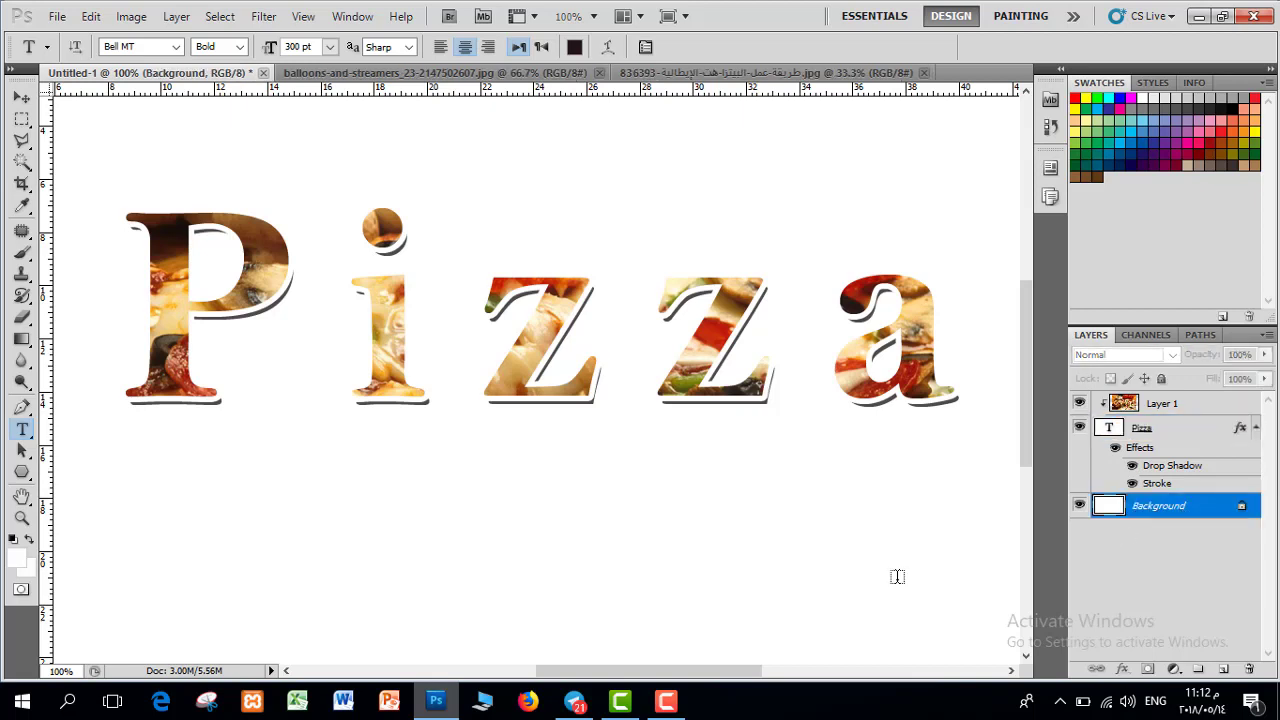
drag(144, 470, 944, 547)
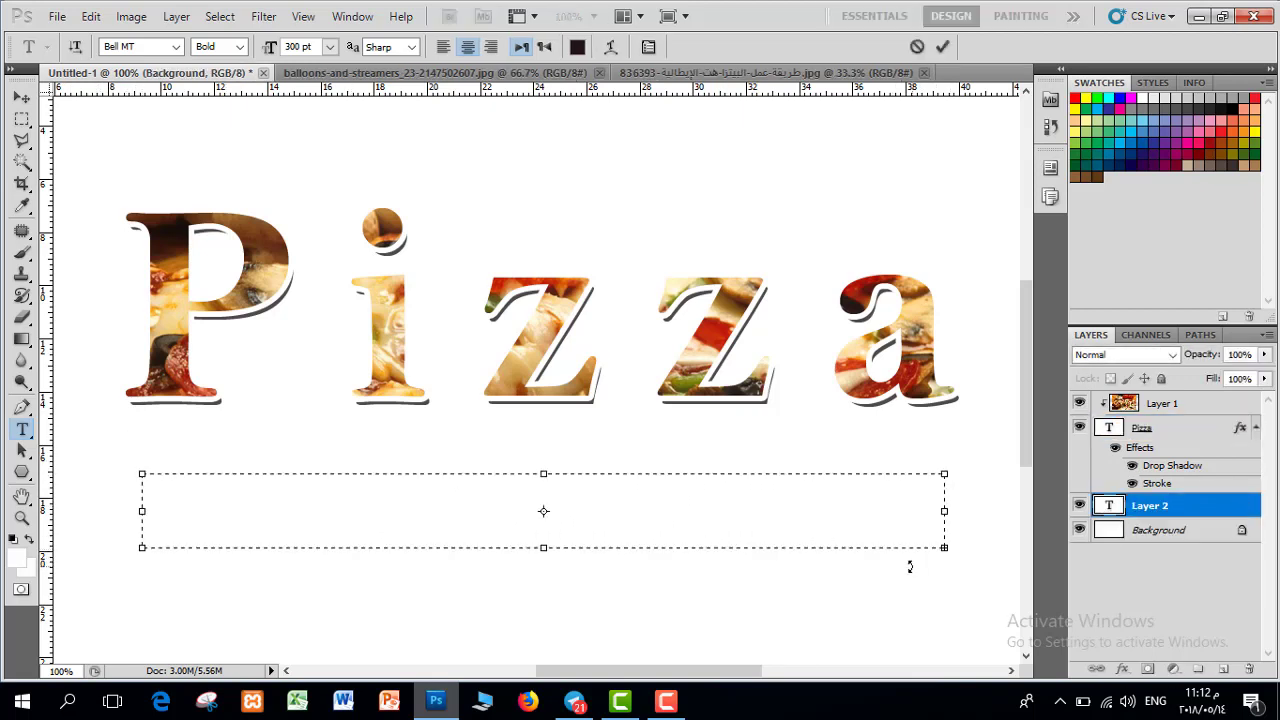
click(330, 47)
click(338, 282)
text(bhaa world)
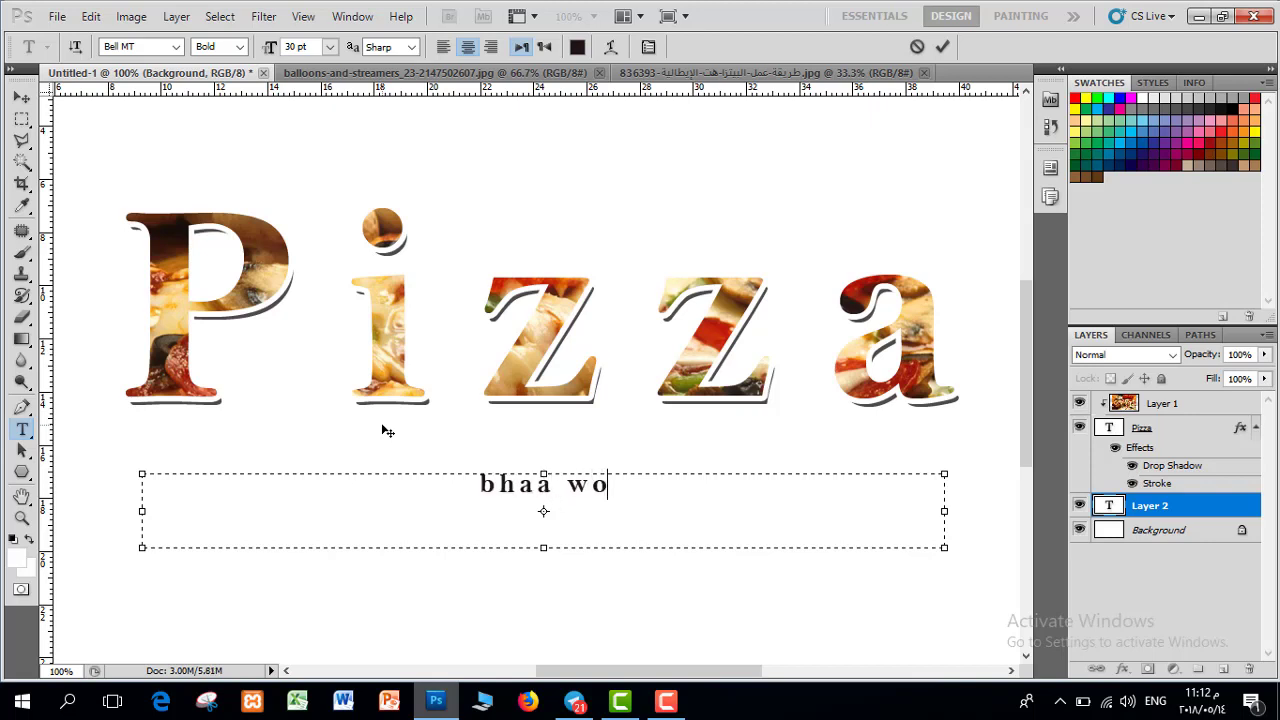
Widen the letter spacing of "bhaa world" until the line spans roughly the width of the "Pizza" lettering, and commit the text
key(ctrl+a)
triple_click(573, 497)
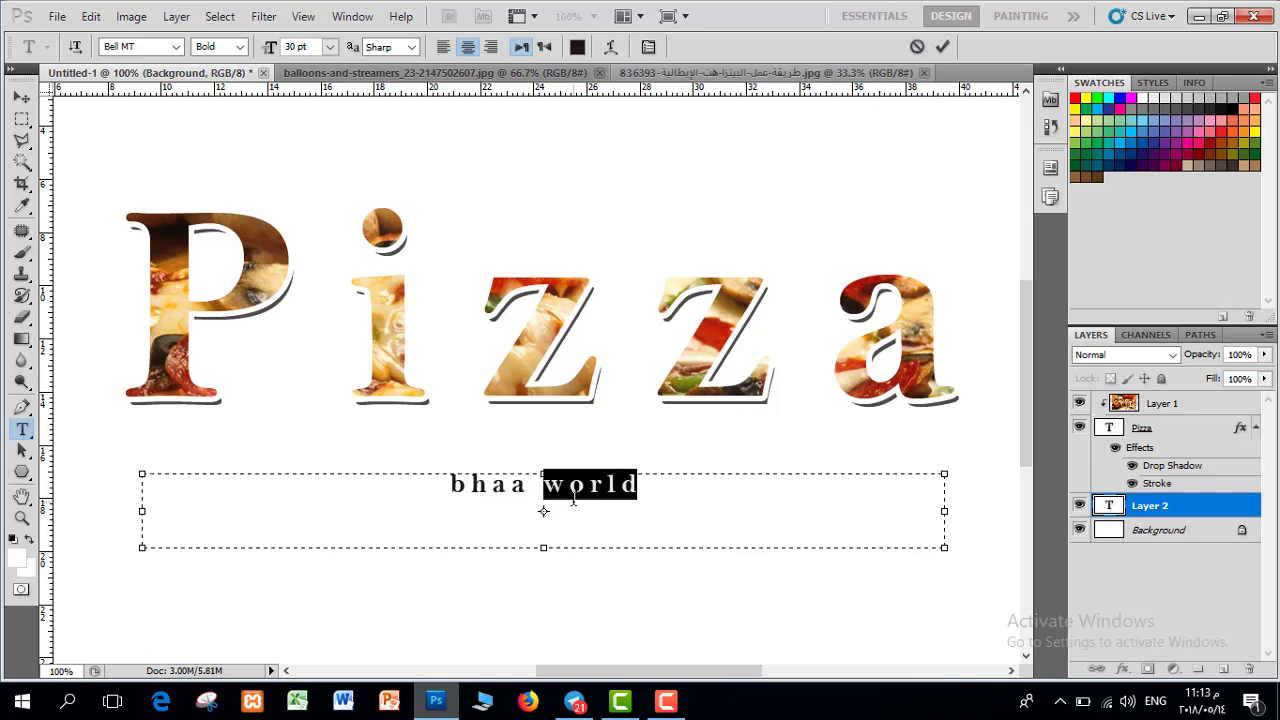
click(594, 484)
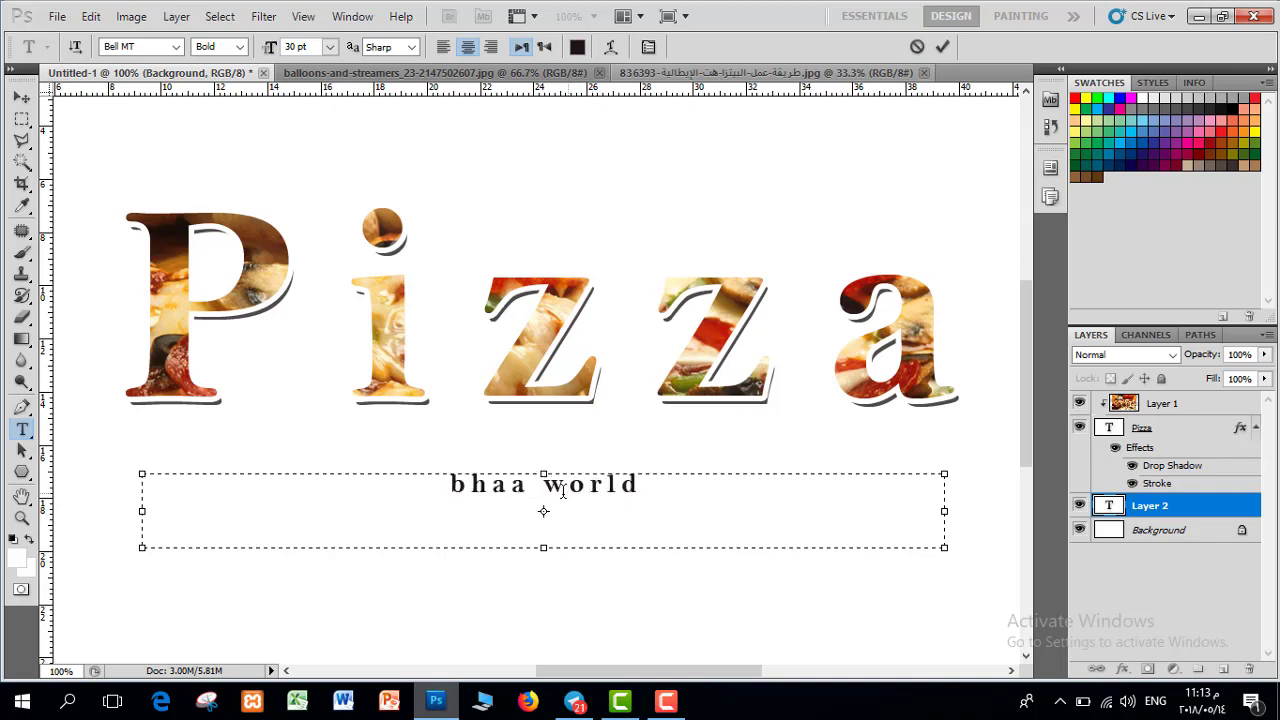
triple_click(586, 489)
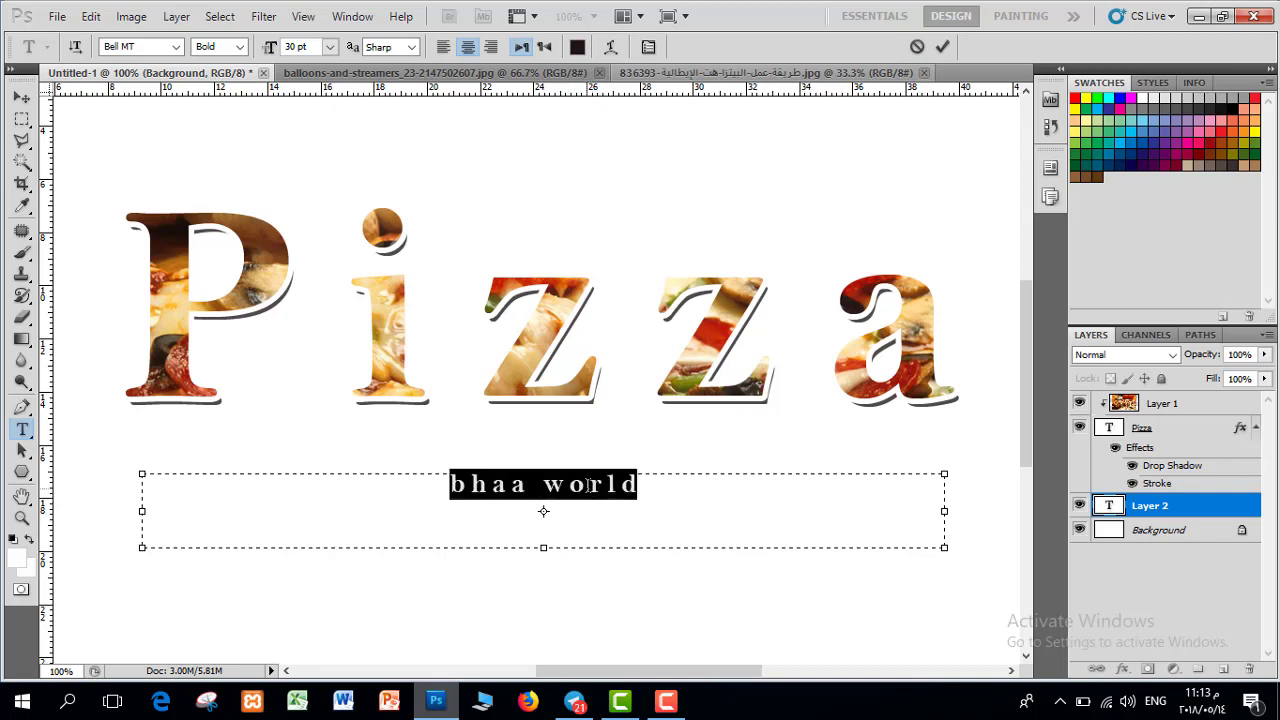
key(alt+Right)
key(alt+Right)
key(alt+Right)
key(alt+Right)
key(alt+Right)
key(alt+Right)
key(alt+Right)
key(alt+Right)
key(alt+Right)
key(alt+Right)
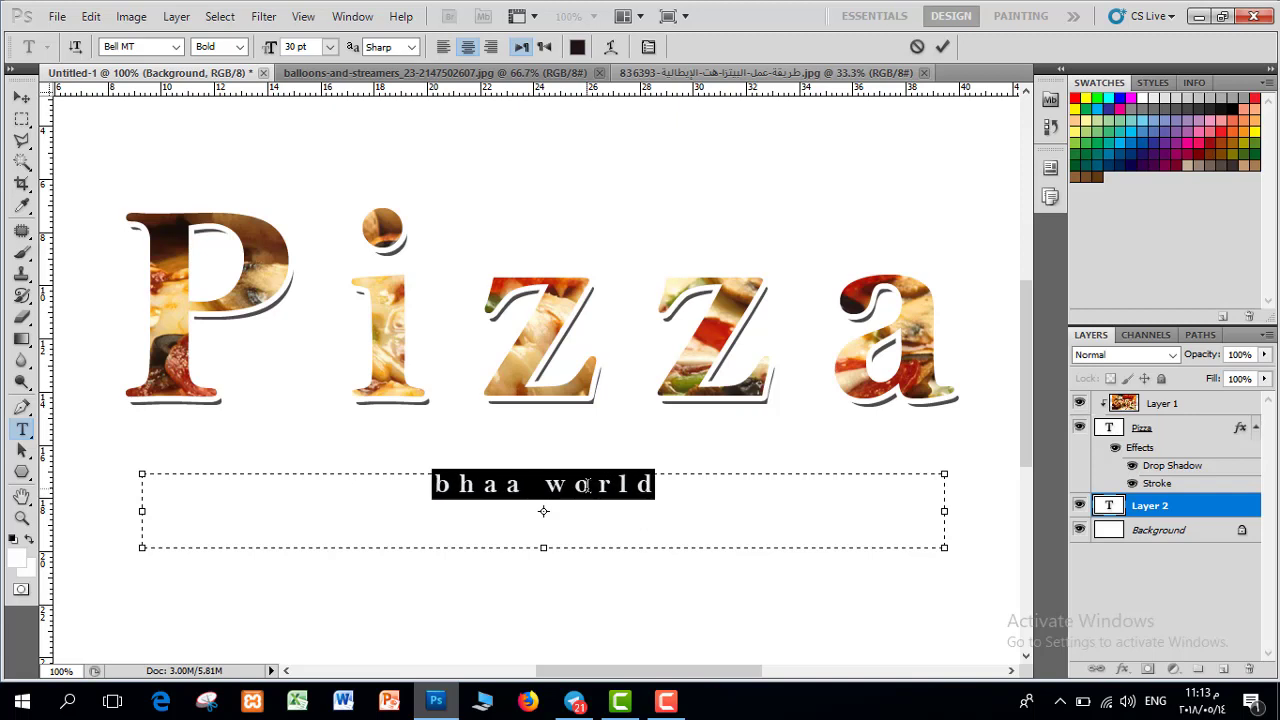
key(alt+Right)
key(alt+Right)
key(alt+Right)
key(alt+Right)
key(alt+Right)
key(alt+Right)
key(alt+Right)
key(alt+Right)
key(alt+Right)
key(alt+Right)
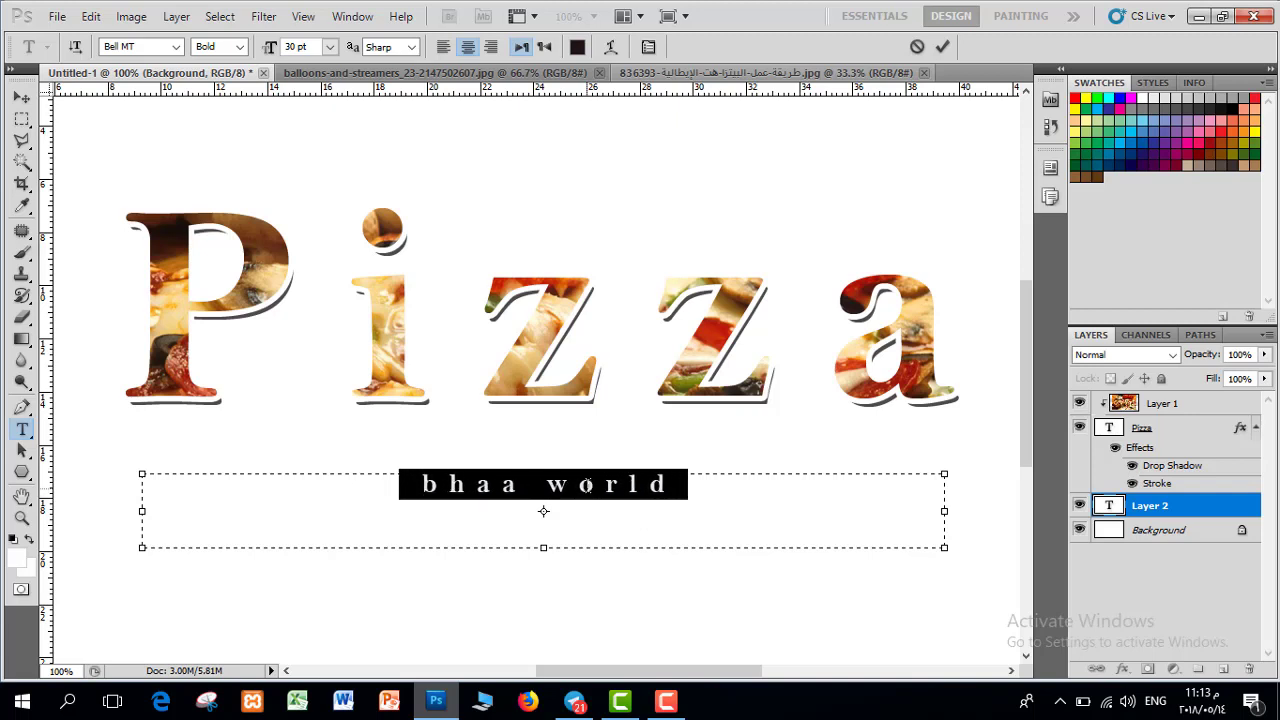
key(alt+Right)
key(alt+Right)
key(alt+Right)
key(alt+Right)
key(alt+Right)
key(alt+Right)
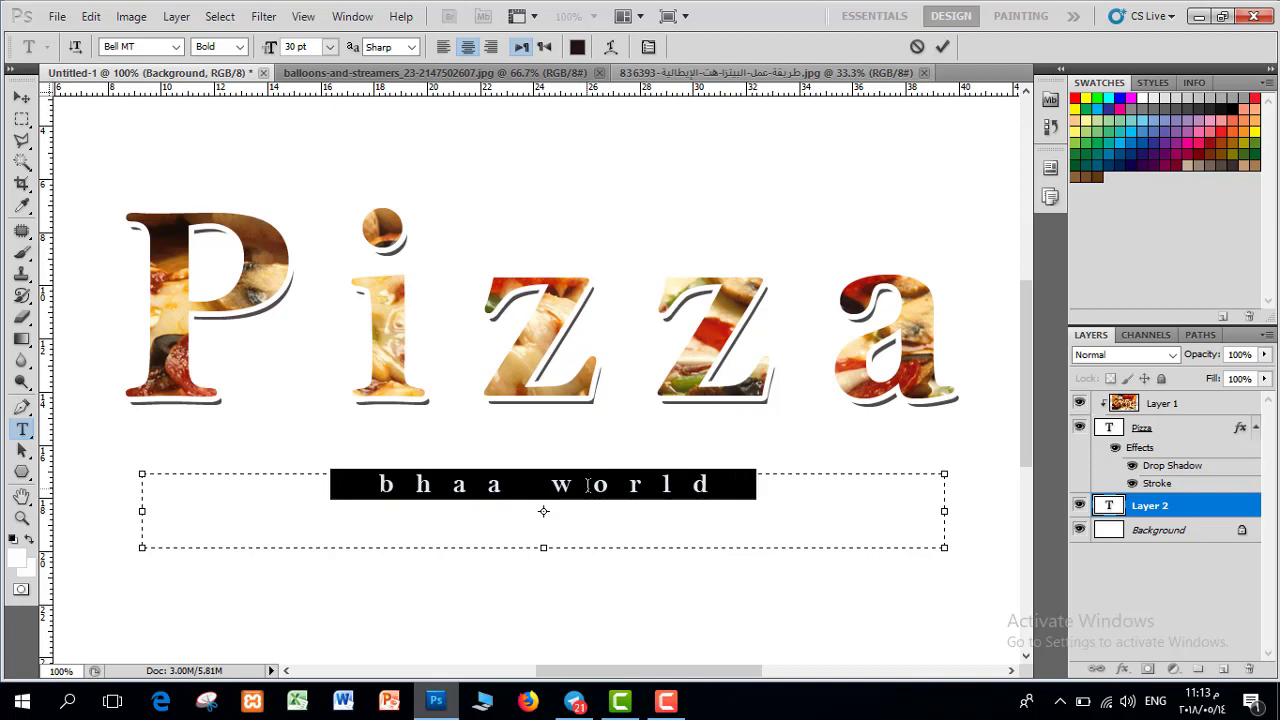
key(alt+Right)
key(alt+Right)
key(alt+Right)
key(alt+Right)
key(alt+Right)
key(alt+Right)
key(alt+Right)
key(alt+Right)
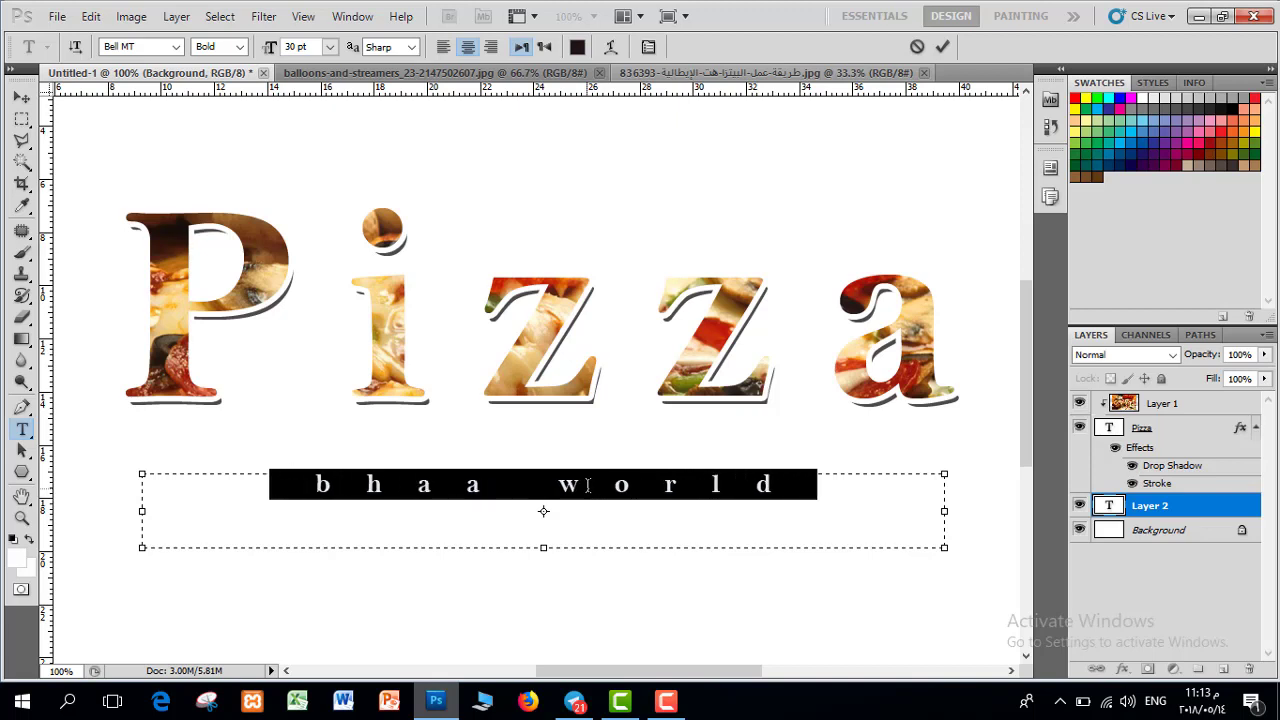
key(alt+Right)
key(alt+Right)
key(alt+Right)
key(alt+Right)
key(alt+Right)
key(alt+Right)
key(alt+Right)
key(alt+Right)
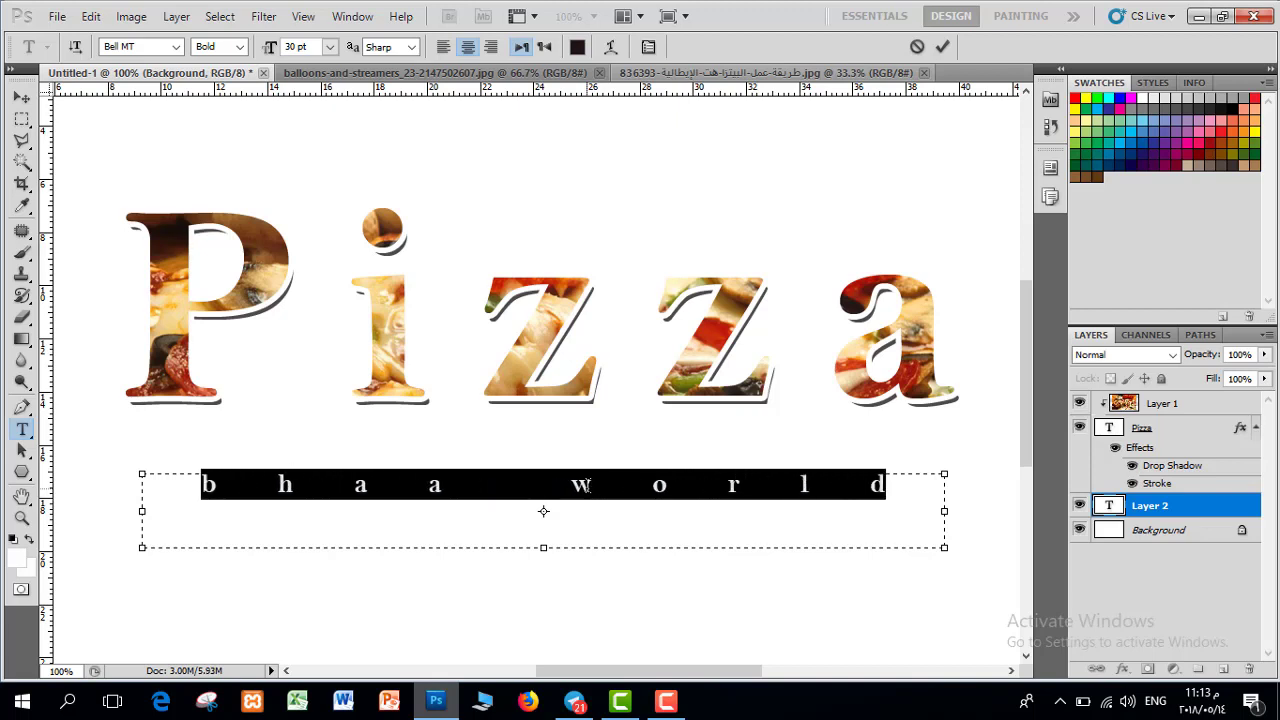
key(alt+Right)
key(alt+Right)
key(alt+Right)
key(alt+Right)
key(alt+Right)
key(alt+Right)
key(alt+Right)
key(alt+Right)
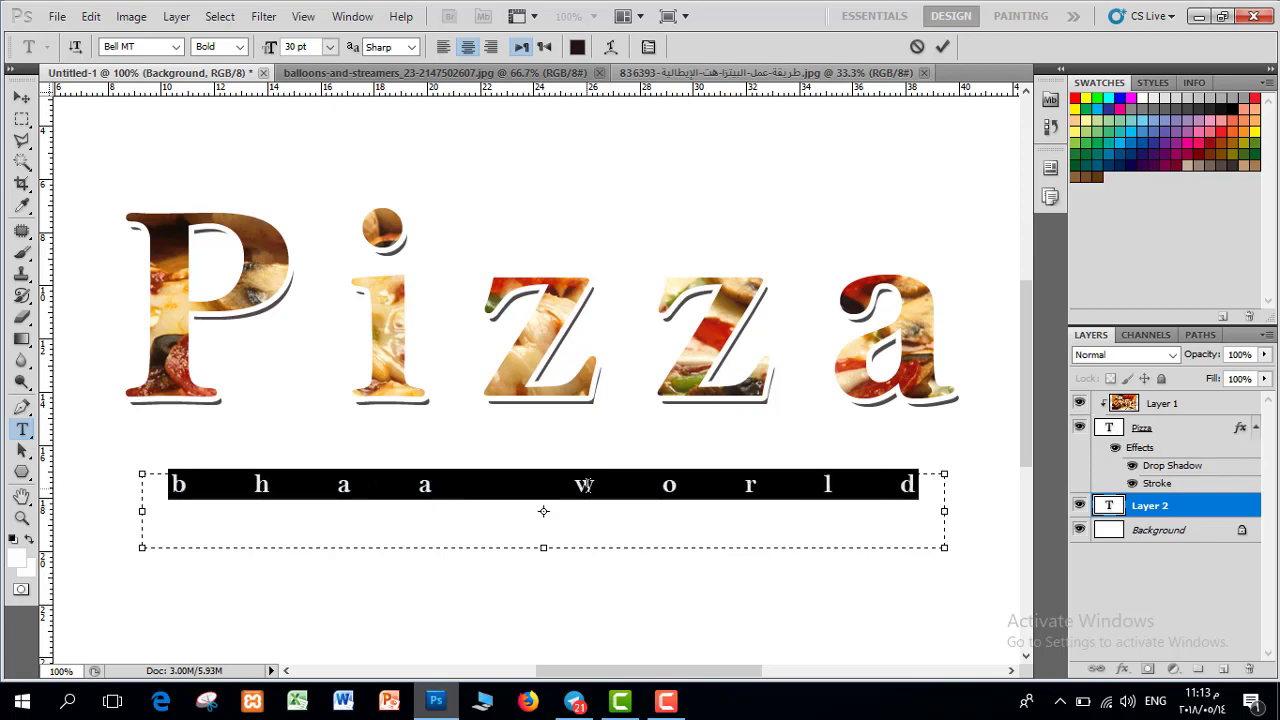
key(alt+Right)
key(alt+Right)
key(alt+Right)
key(alt+Right)
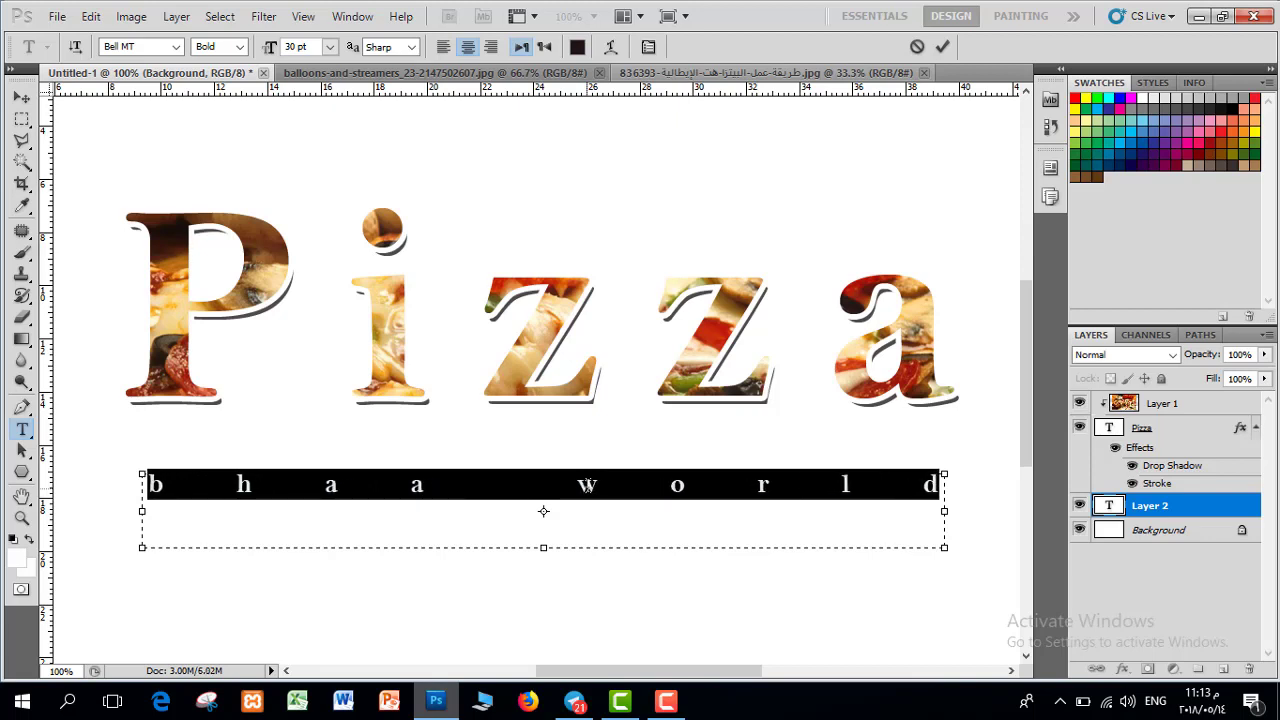
click(942, 46)
key(ctrl+minus)
key(ctrl+minus)
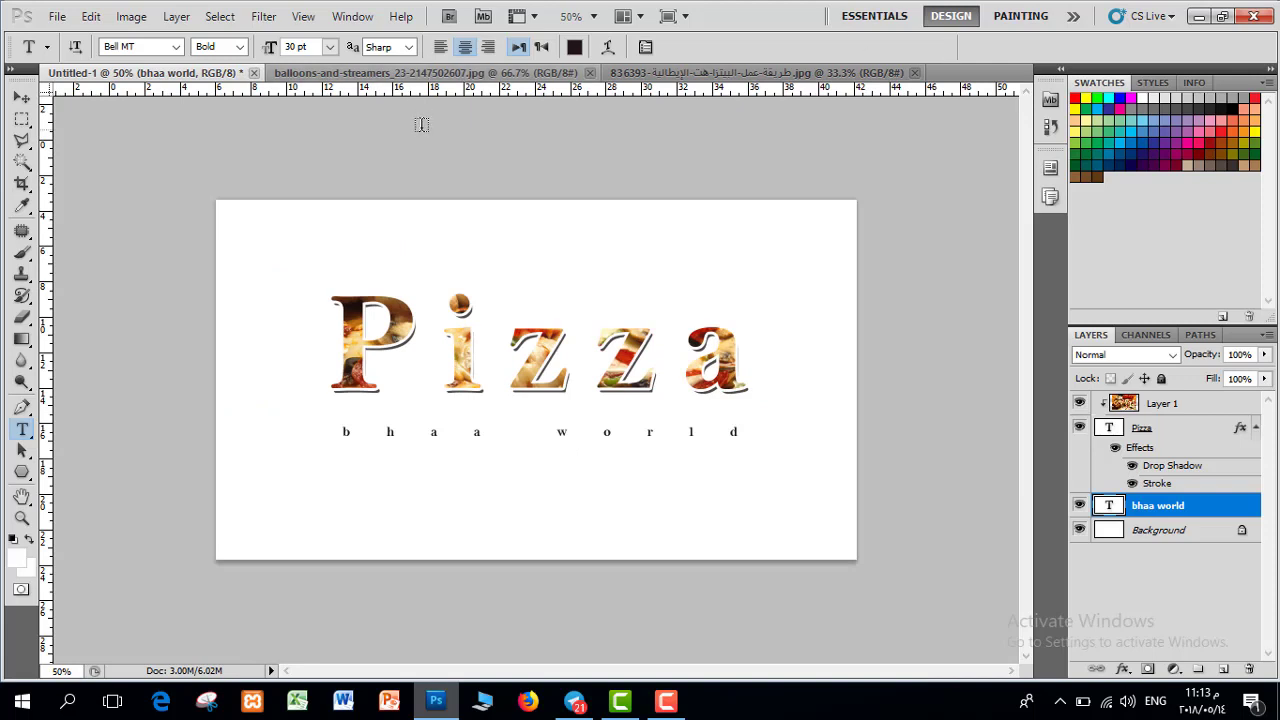
Close the Pizza design without saving, along with the balloons image and the pizza photo
click(254, 73)
click(644, 282)
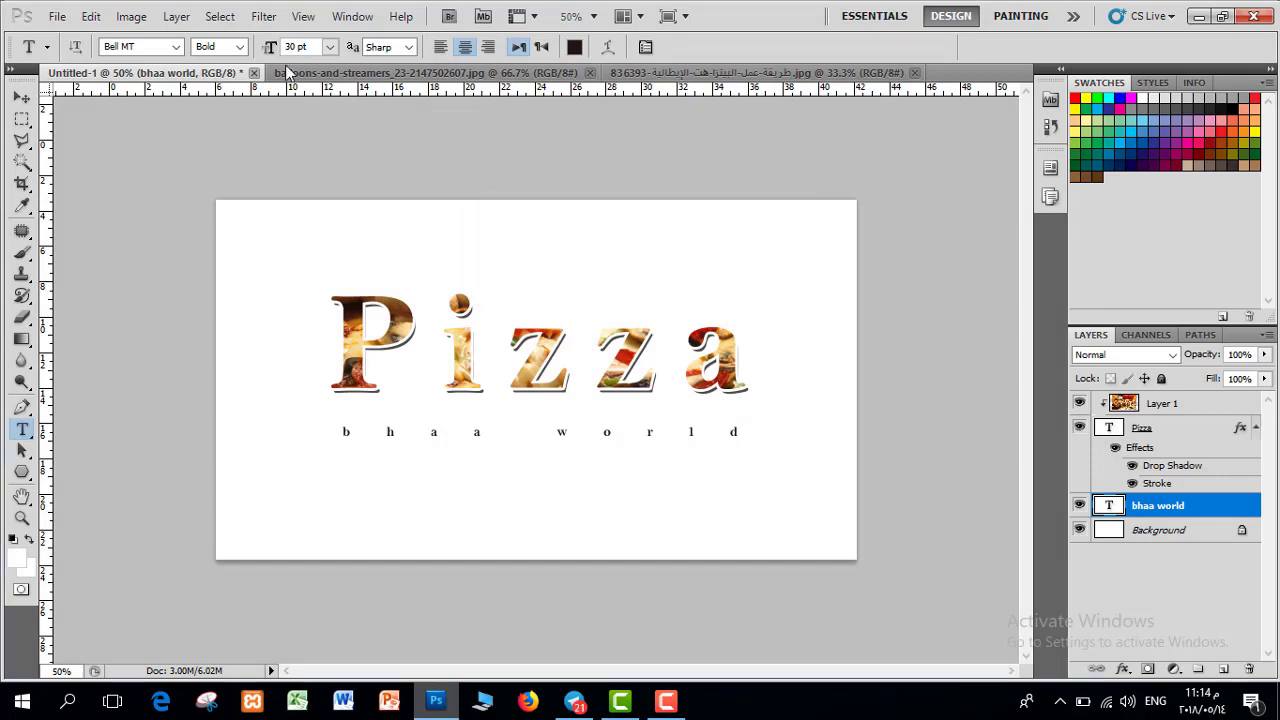
click(364, 73)
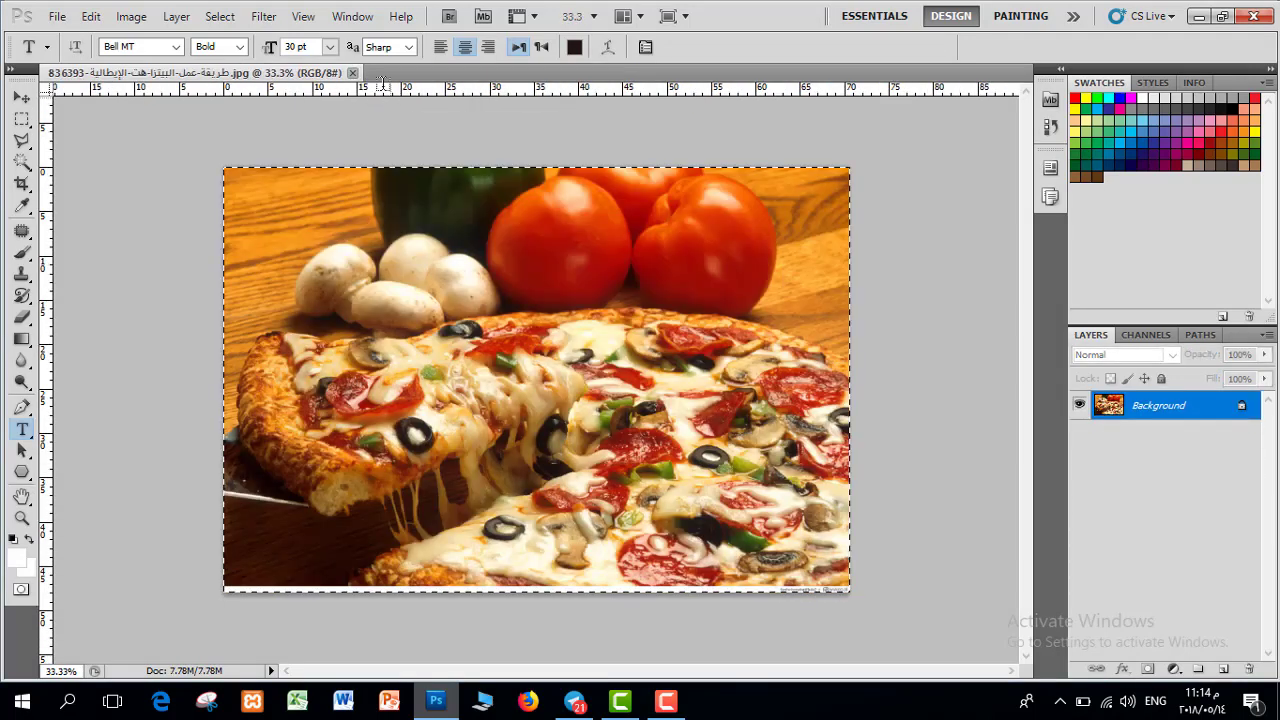
click(357, 73)
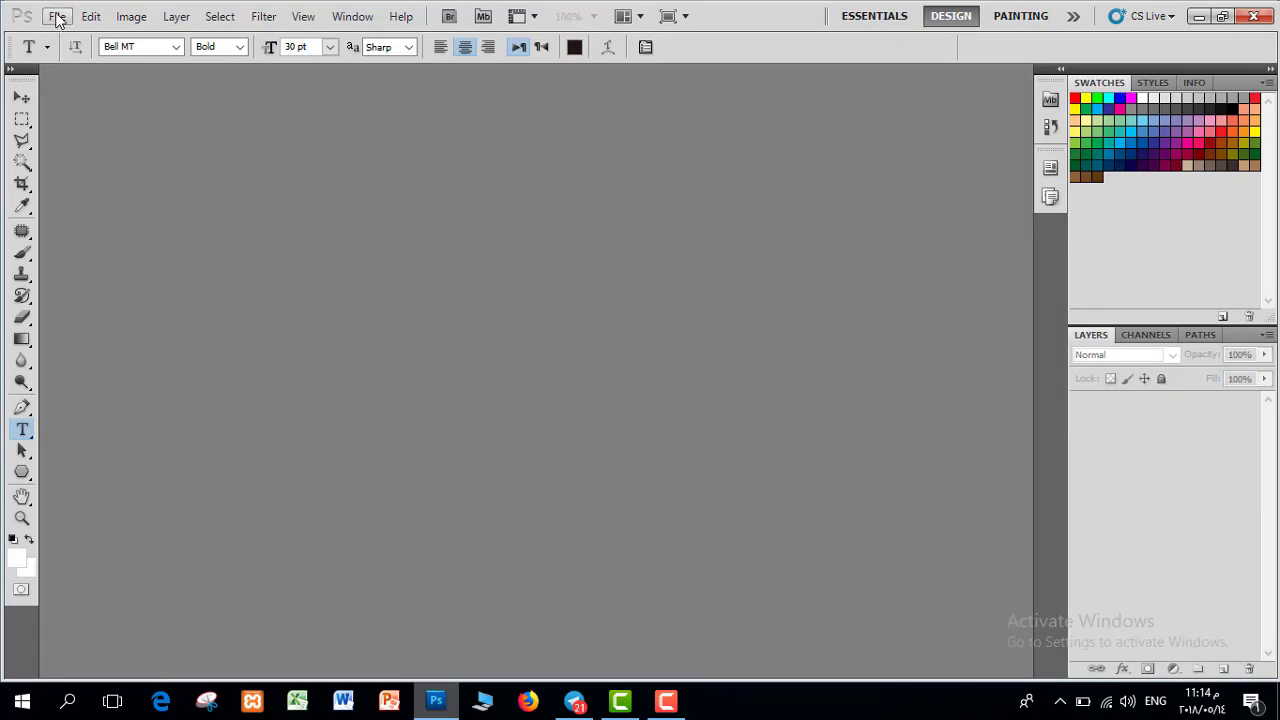
Create a new RGB document 1000 pixels wide and 700 pixels high at 72 pixels/inch with a white background
click(57, 16)
click(72, 35)
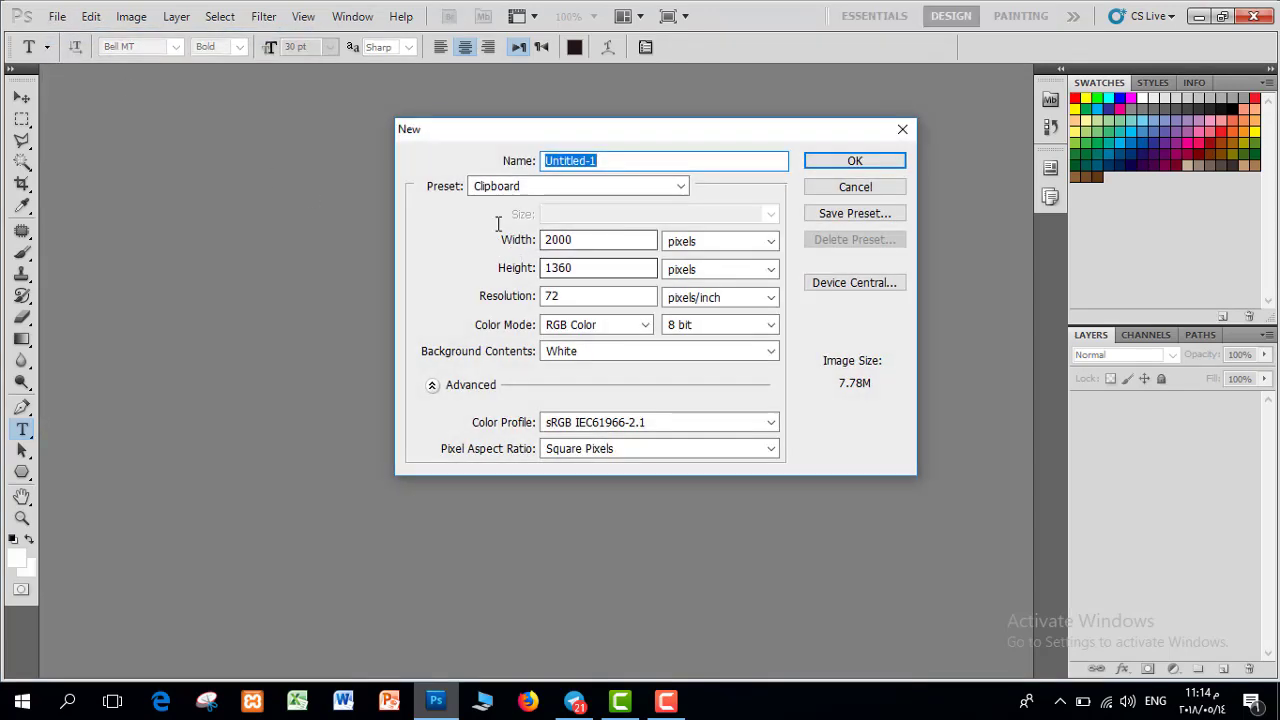
key(Tab)
text(1000)
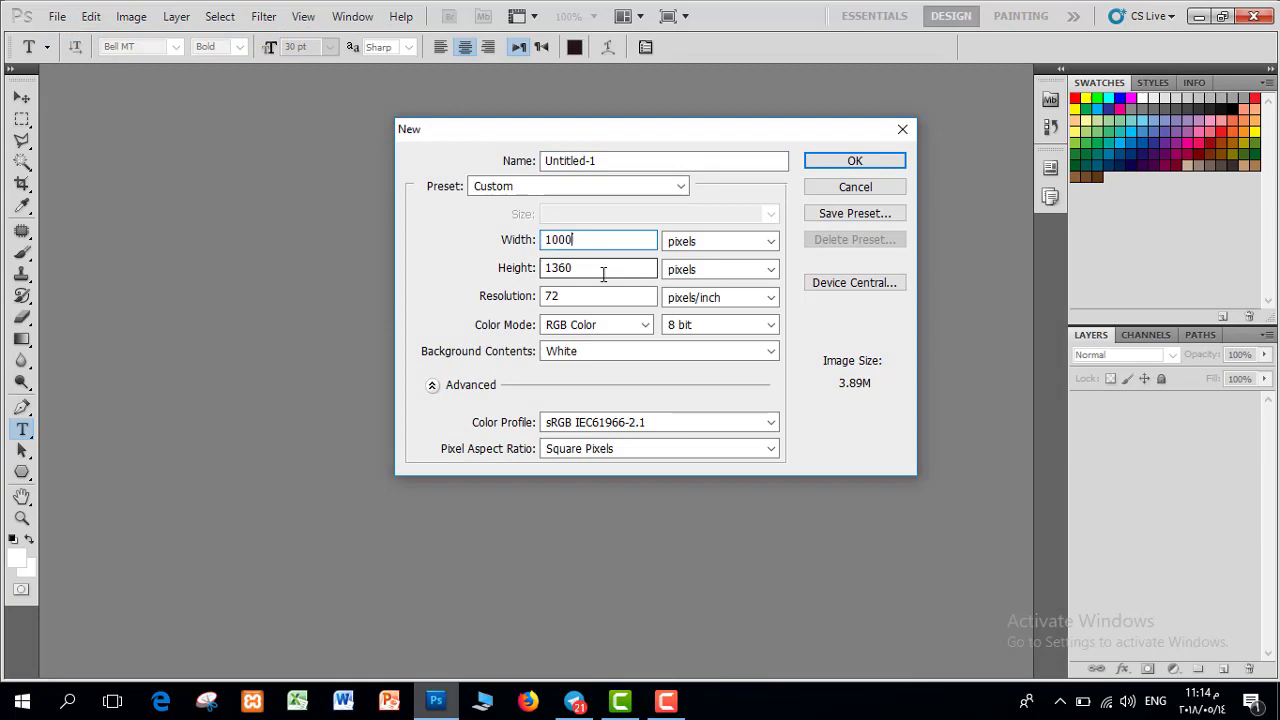
key(Tab)
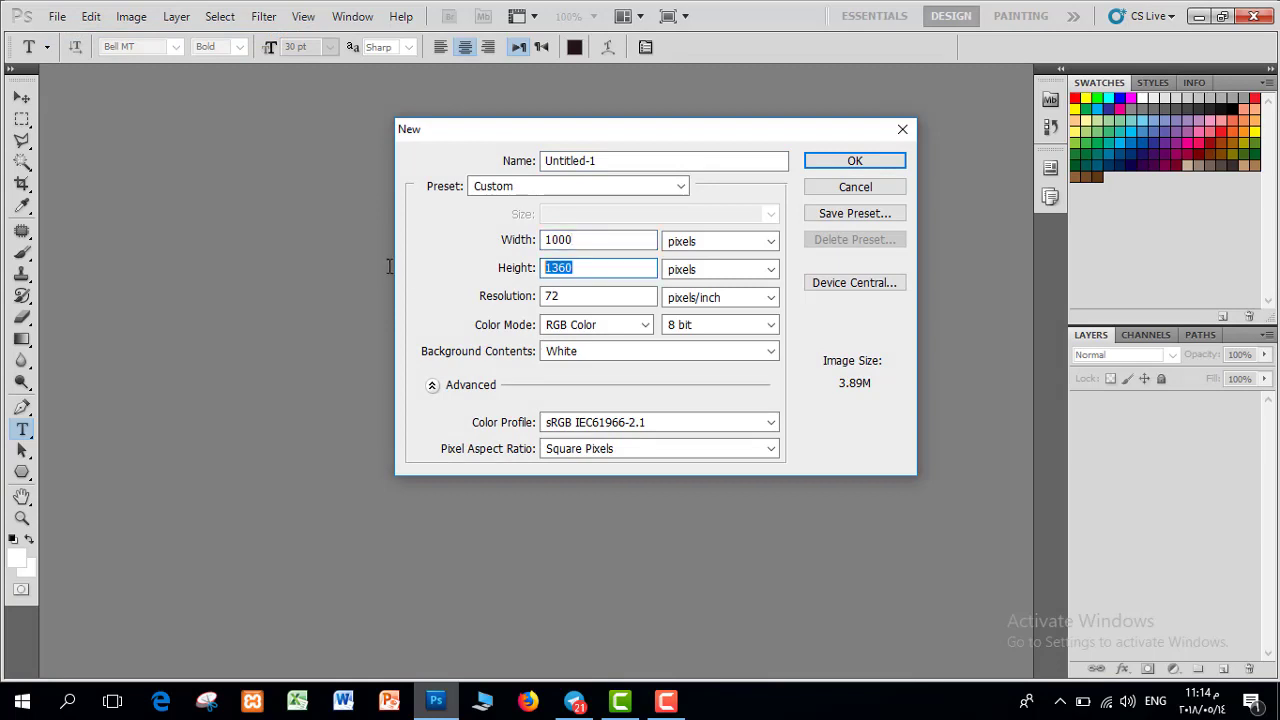
text(750)
click(522, 276)
text(700)
click(827, 165)
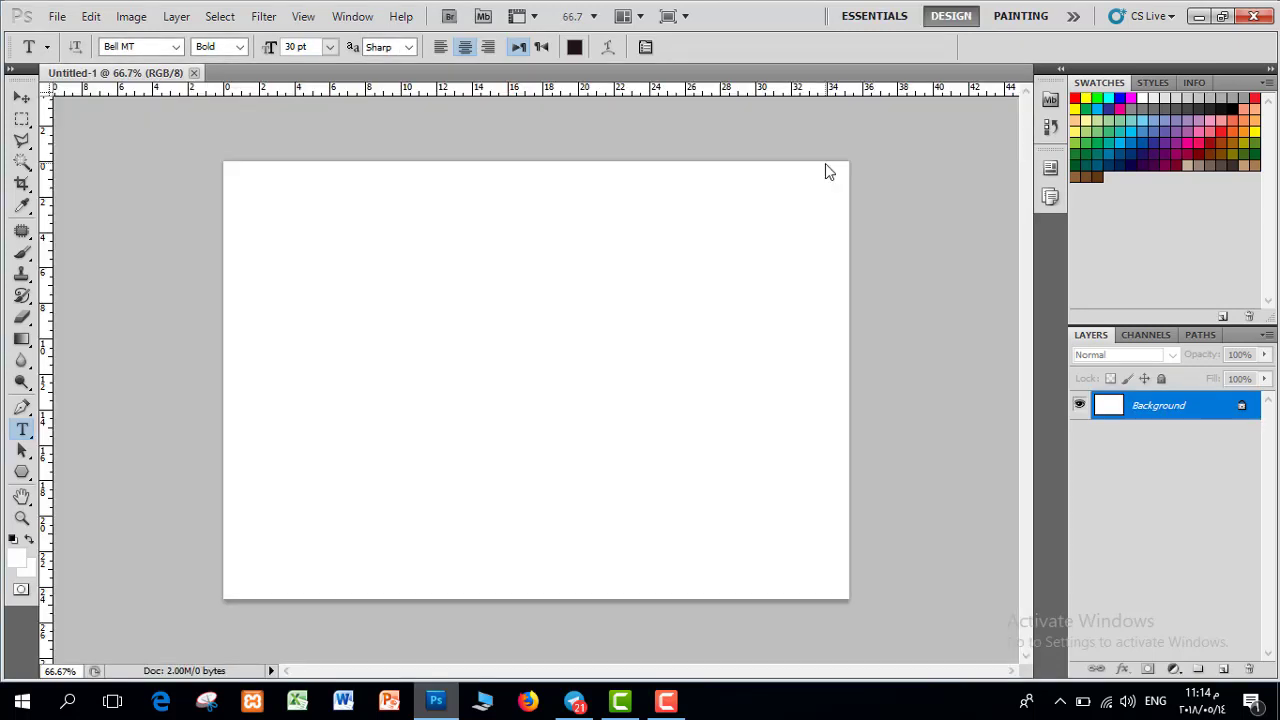
Create a text box covering most of the canvas and enter a bold Bell MT letter "A" at 500 pt
drag(278, 201, 768, 571)
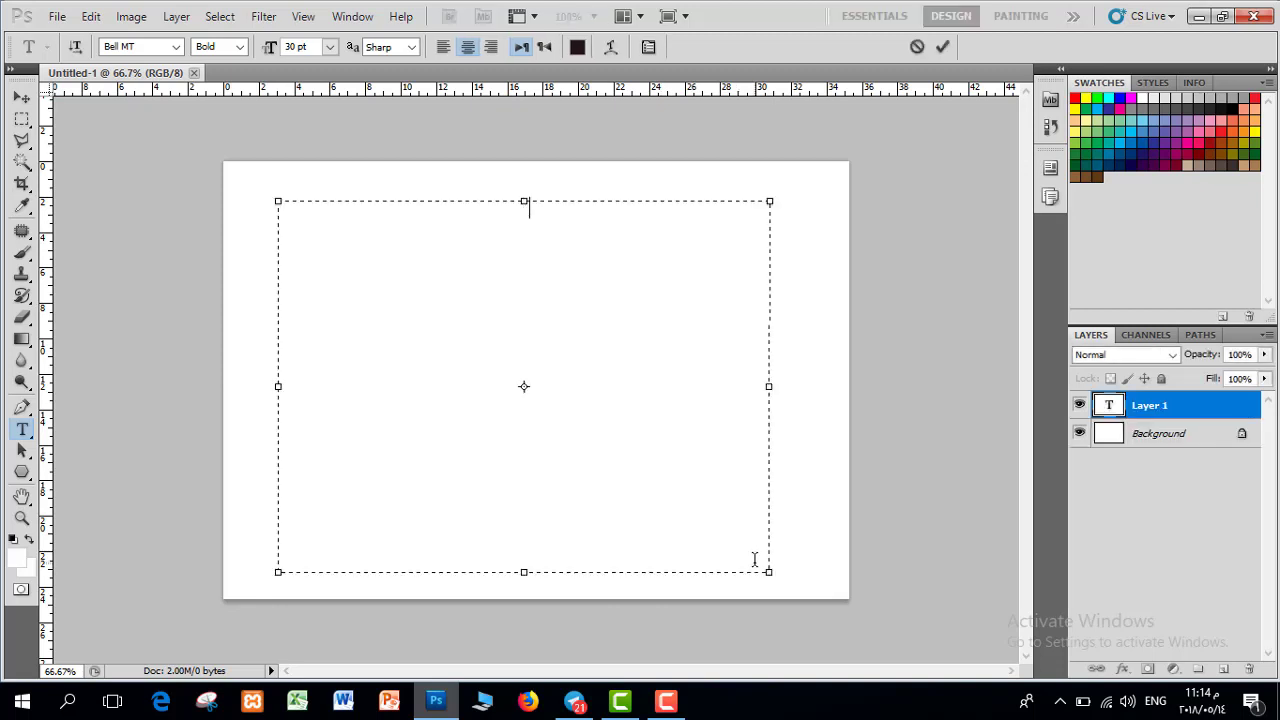
key(ctrl+a)
text(500)
key(Return)
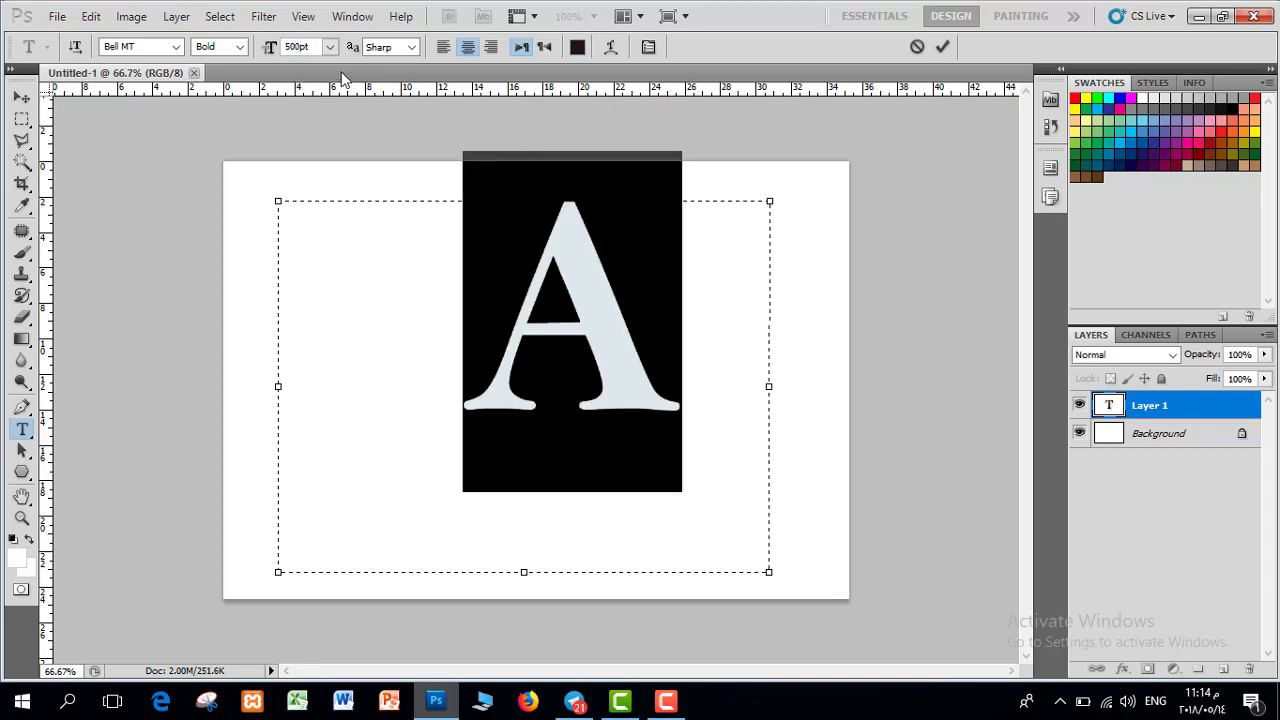
Enlarge the letter "A" to 600 pt, commit the text and move the letter to the middle of the canvas
click(295, 45)
text(600)
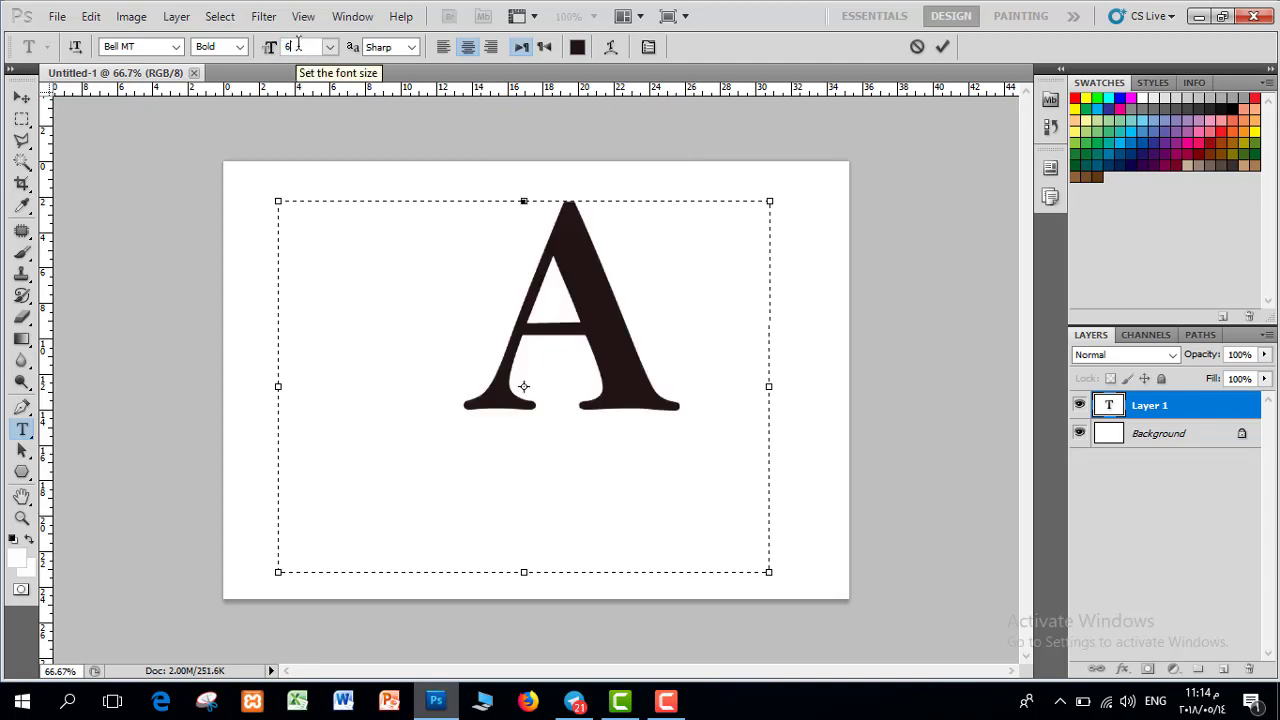
key(Return)
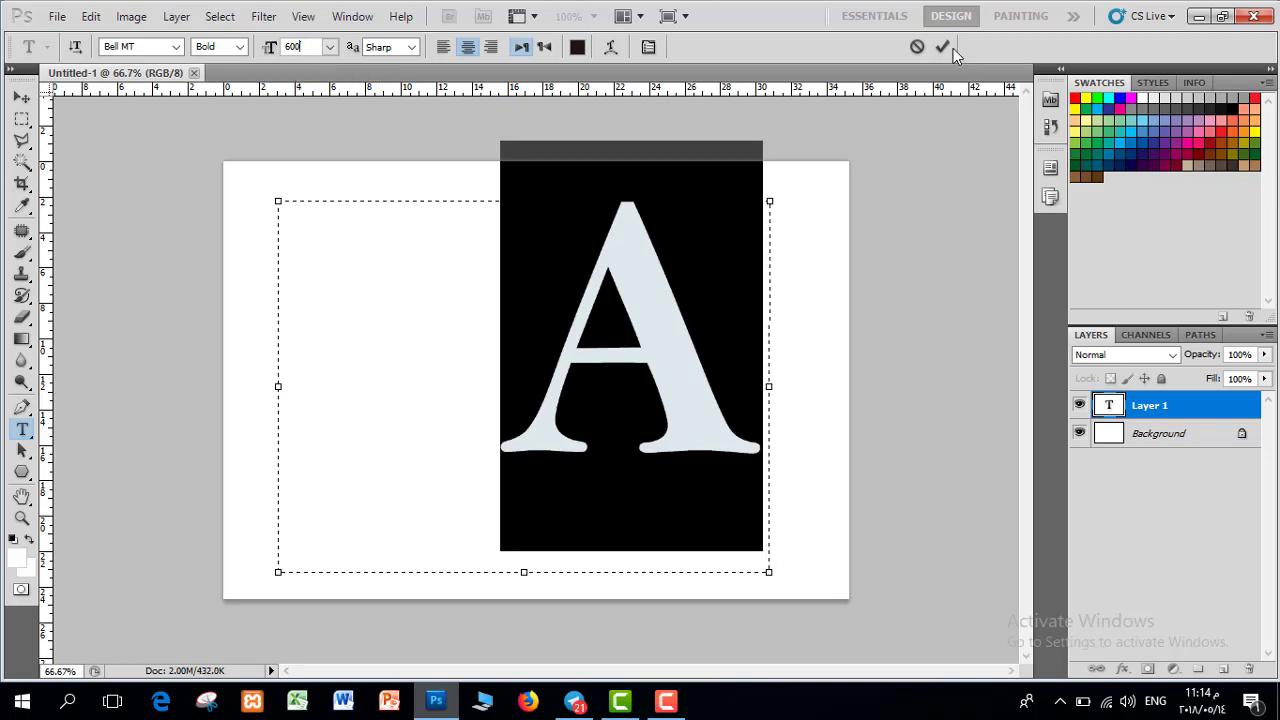
click(943, 47)
click(21, 97)
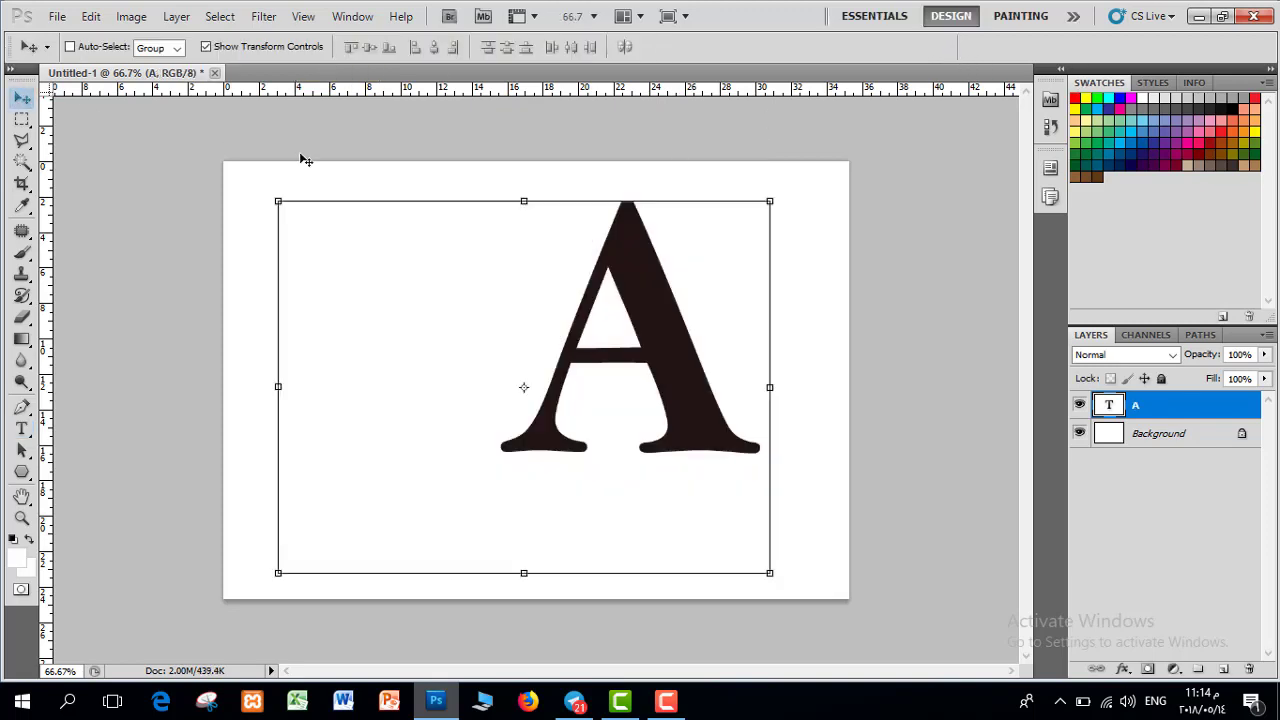
drag(598, 262, 541, 306)
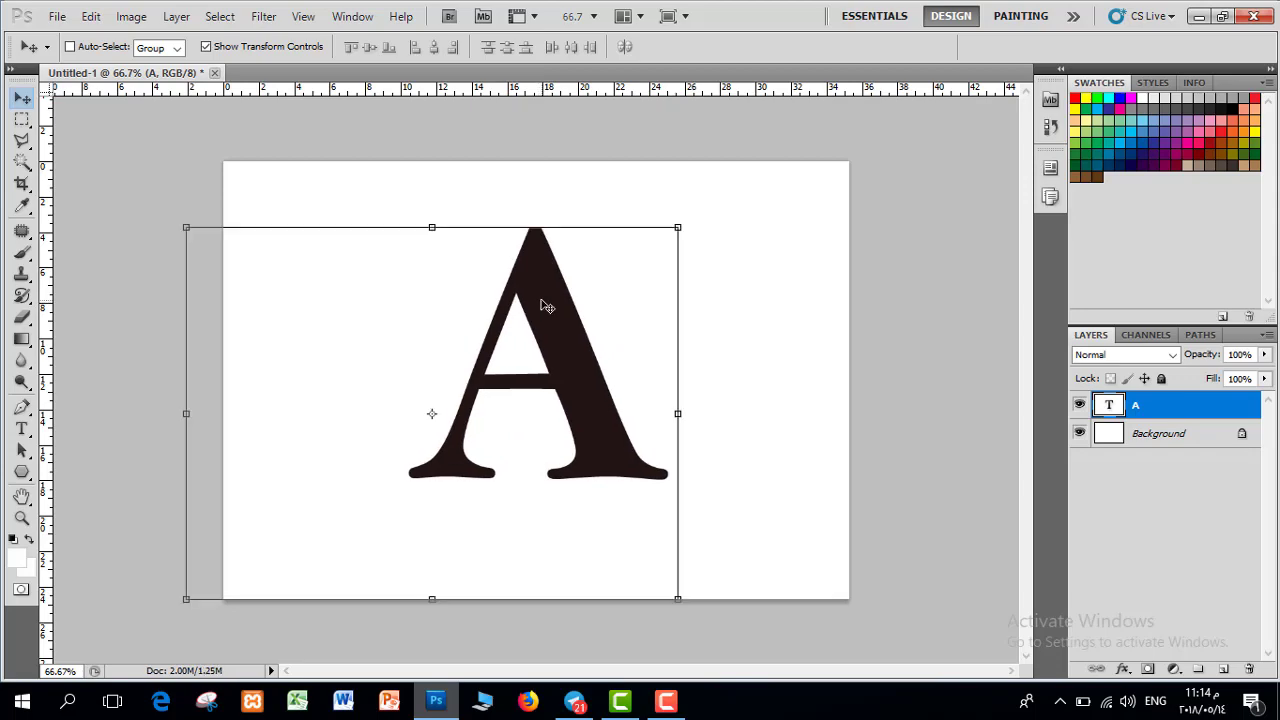
Open the portrait photo of the woman in a patterned headwrap
click(57, 16)
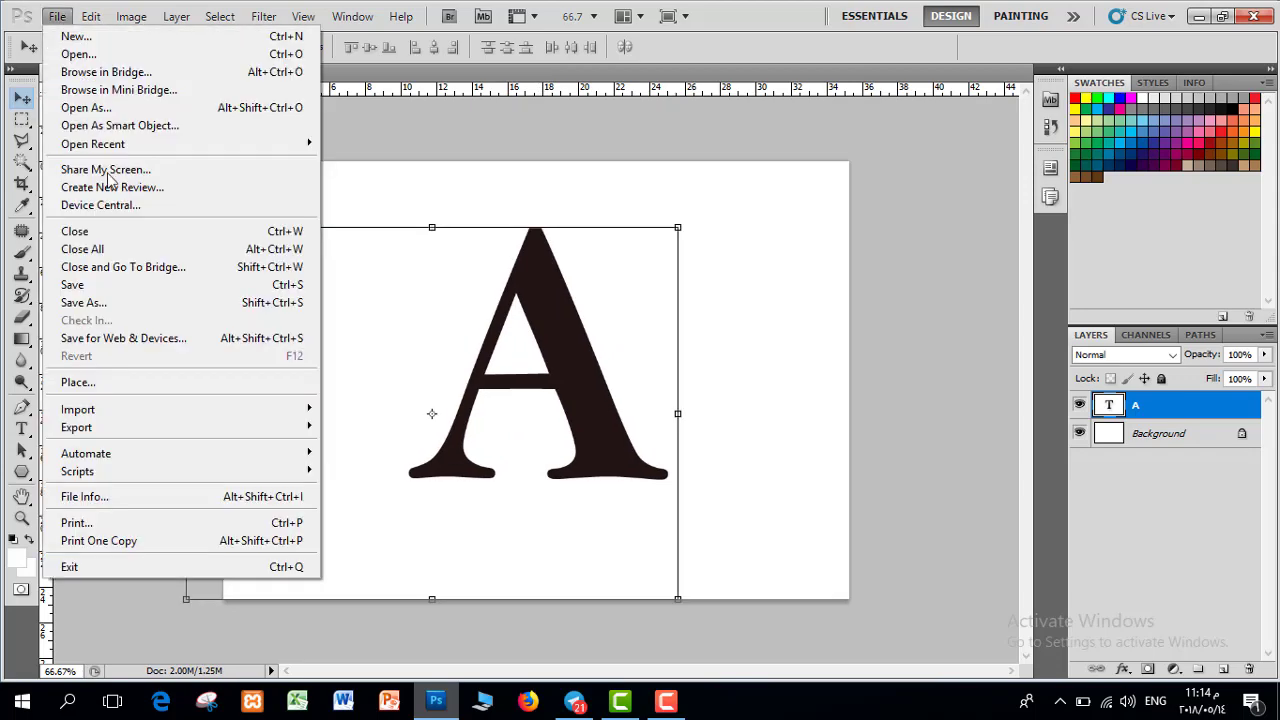
click(94, 51)
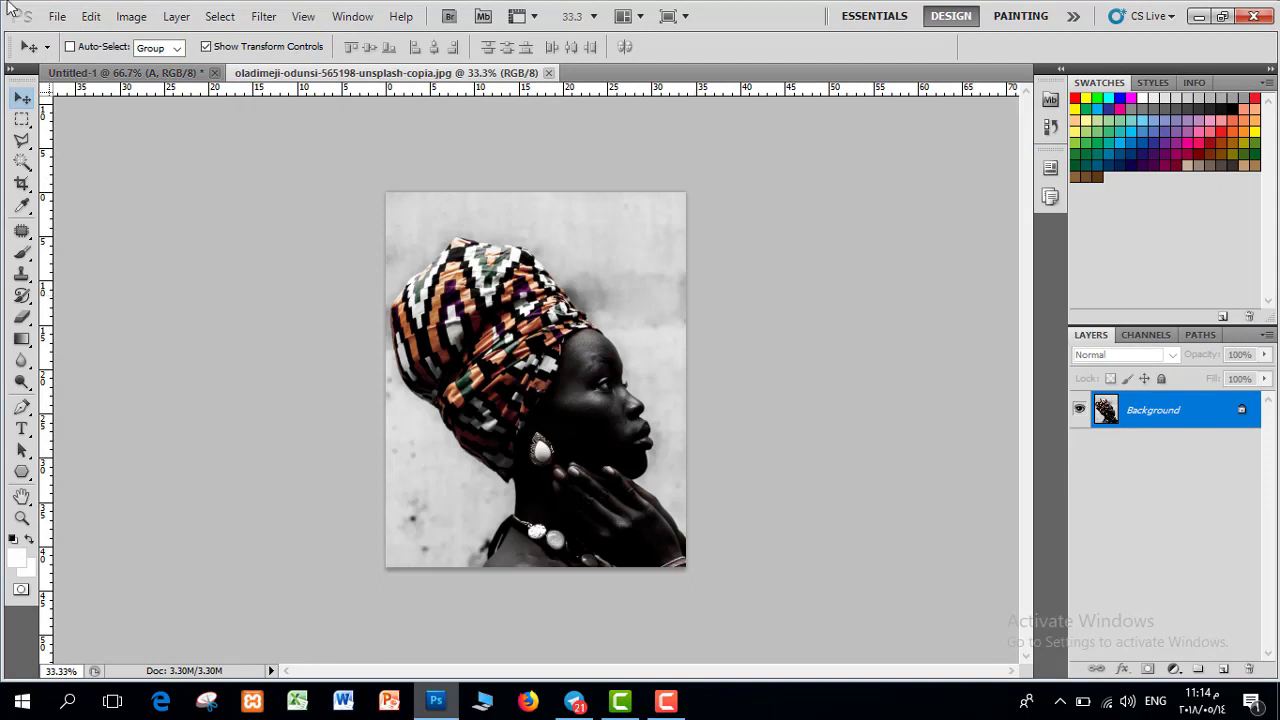
key(ctrl+a)
key(ctrl+t)
key(Escape)
key(ctrl+d)
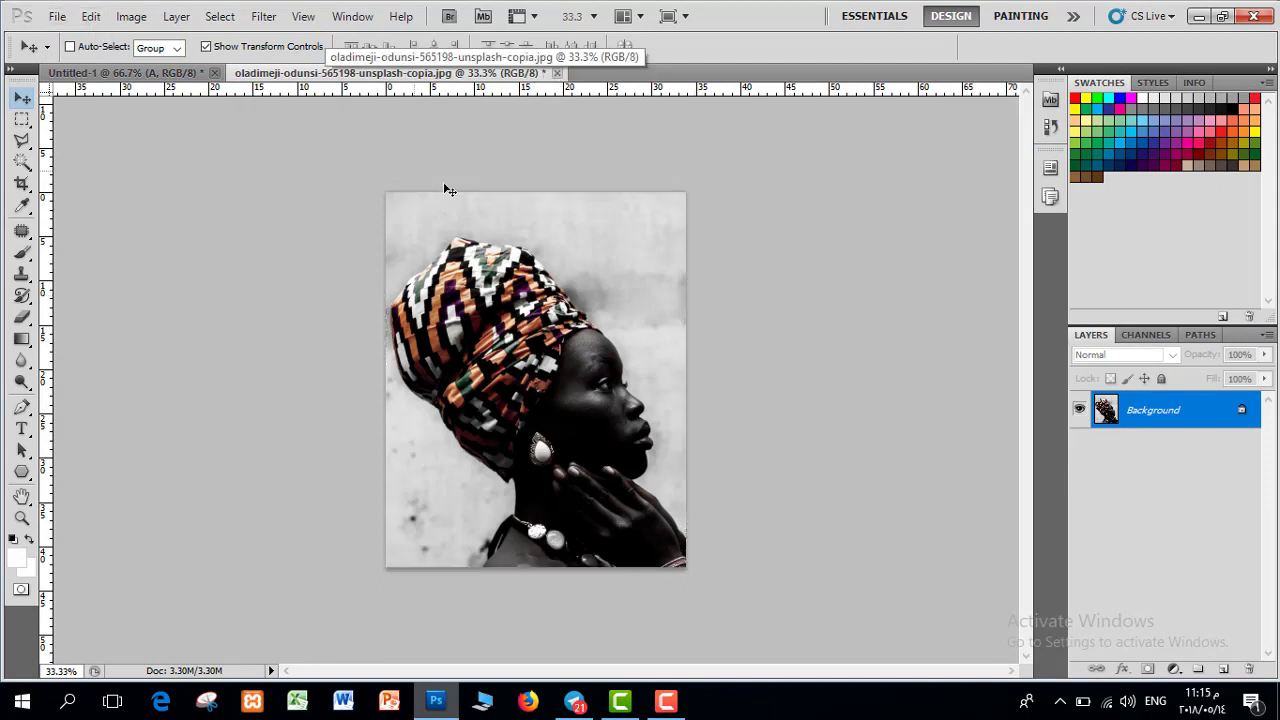
Select the entire portrait photo, copy it and switch back to the document with the letter "A"
click(242, 20)
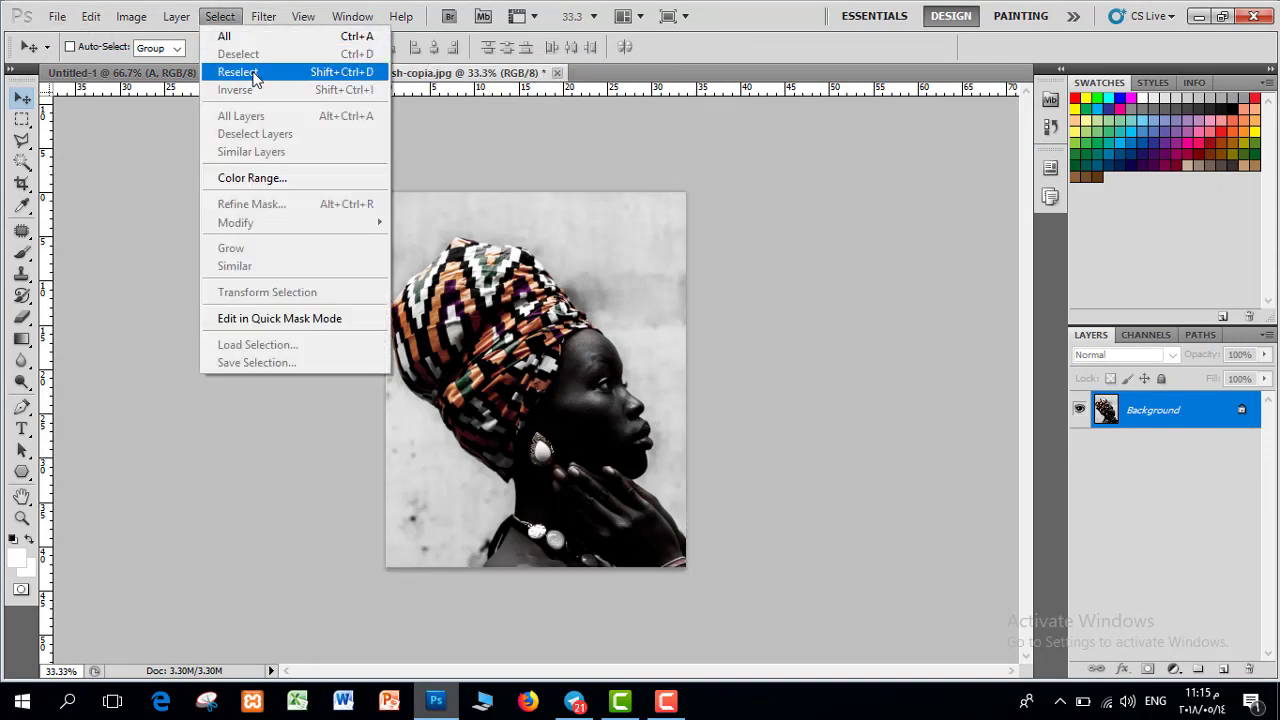
click(251, 38)
click(90, 16)
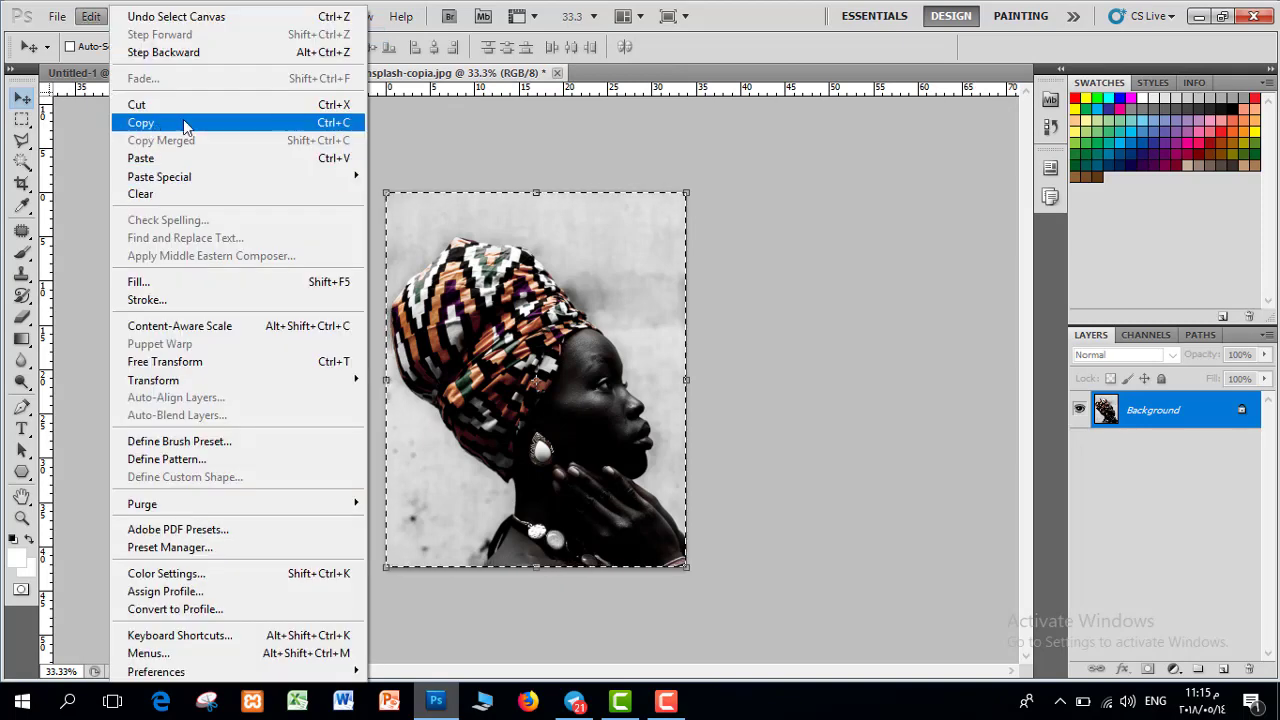
click(137, 120)
click(168, 76)
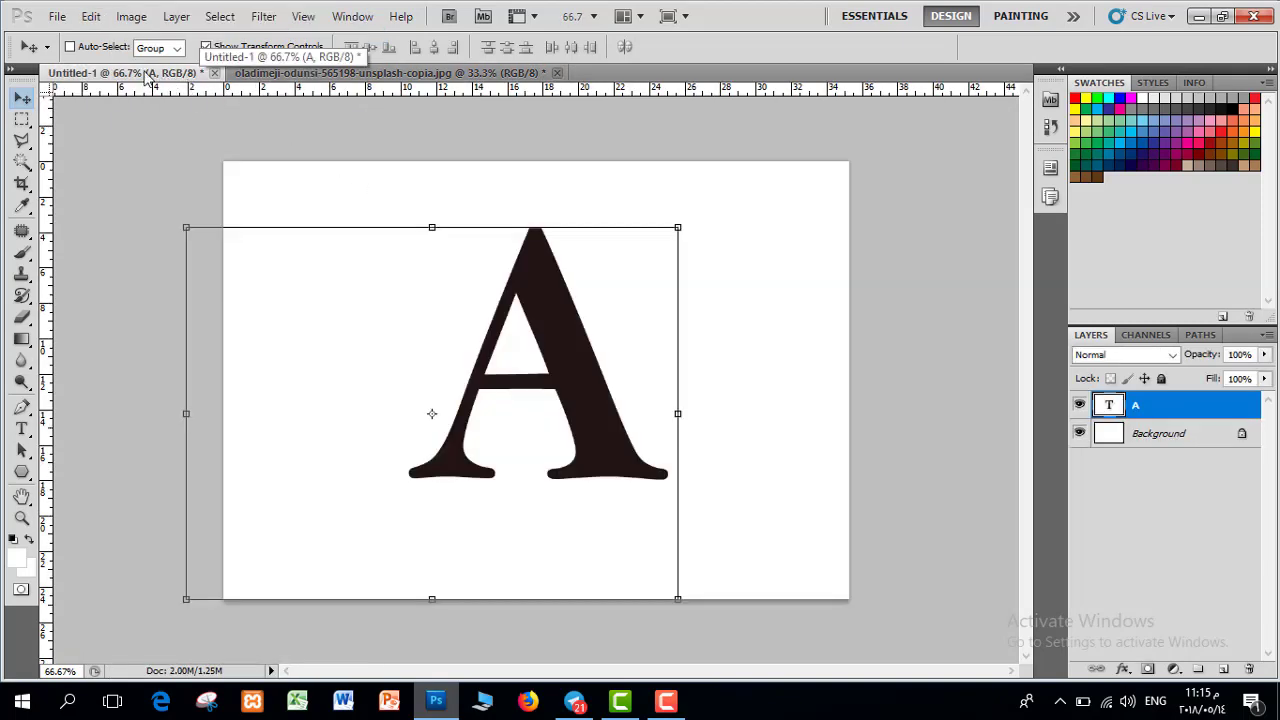
Paste the portrait photo, scale it down to about 40%, position it over the letter "A" and commit the transform
click(90, 16)
click(130, 153)
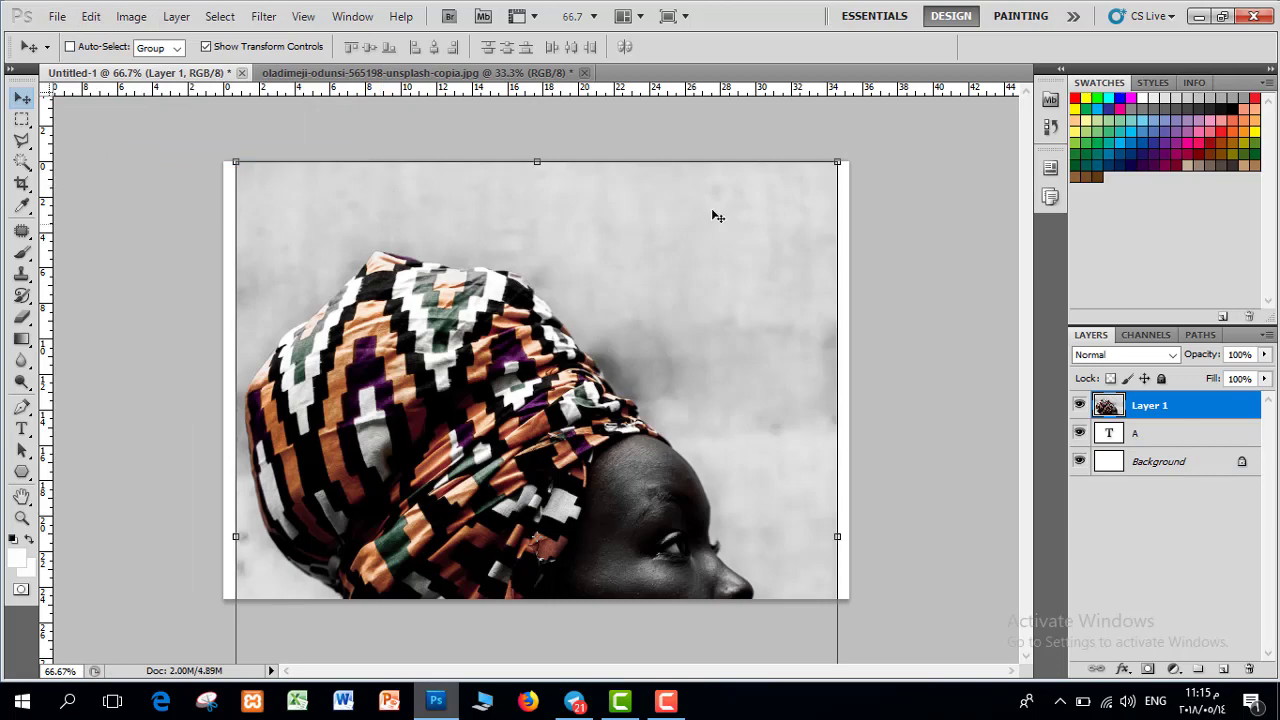
drag(836, 164, 548, 455)
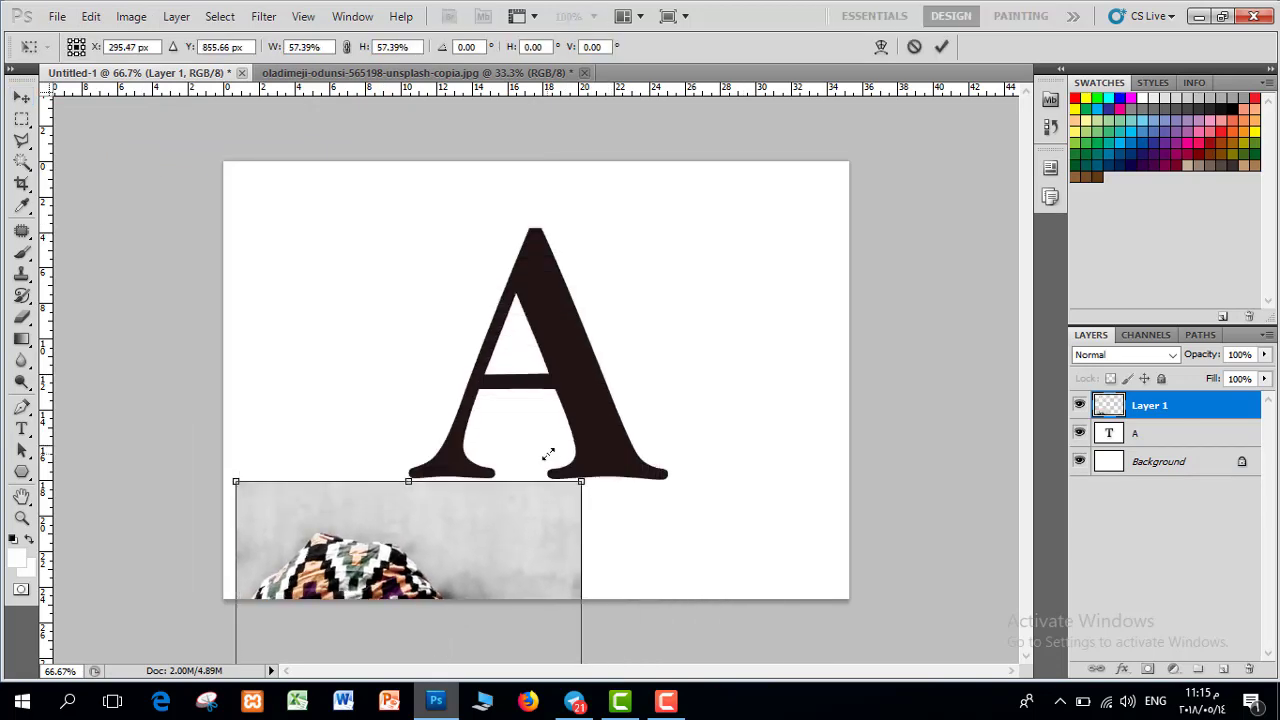
drag(480, 520, 677, 324)
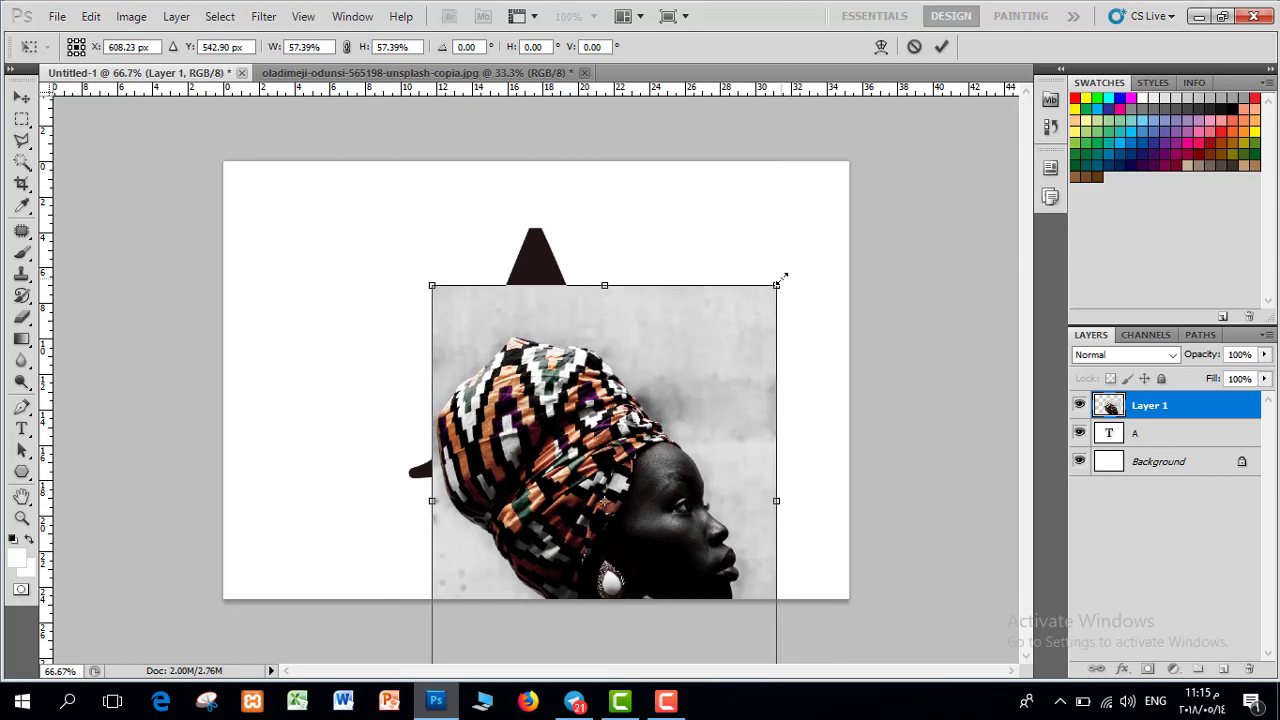
drag(782, 278, 657, 434)
drag(547, 488, 608, 225)
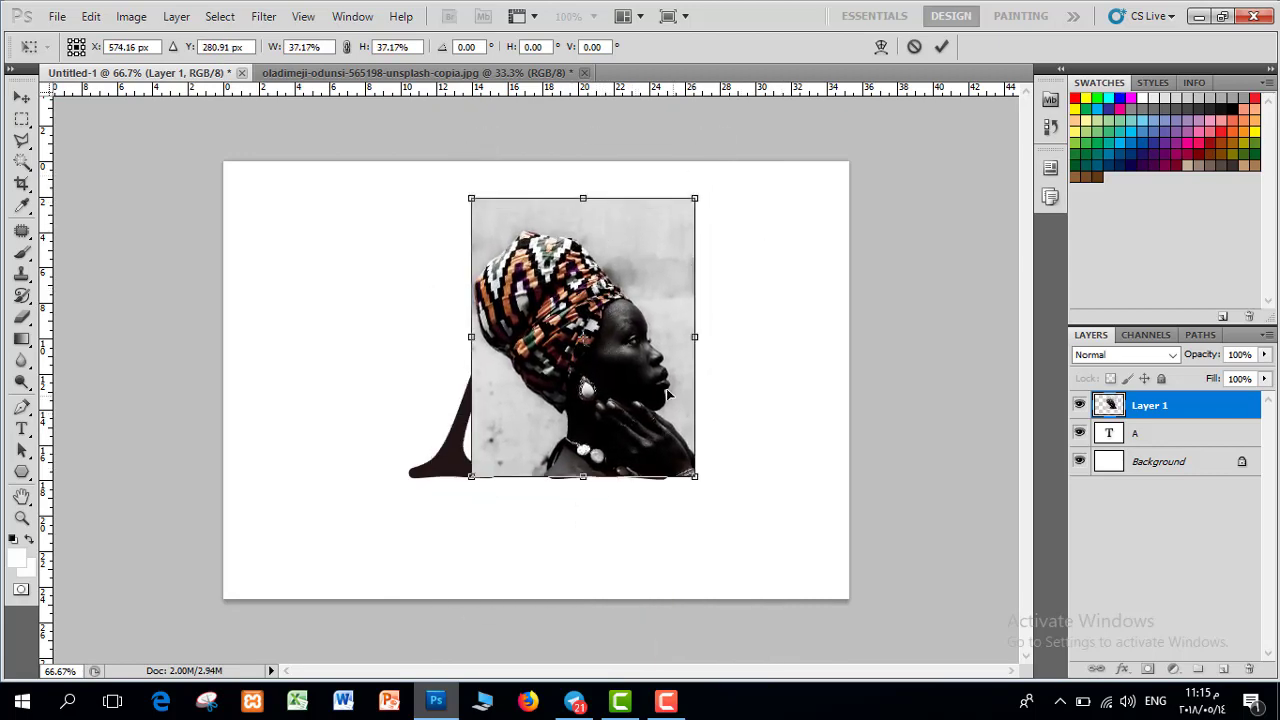
drag(692, 476, 733, 520)
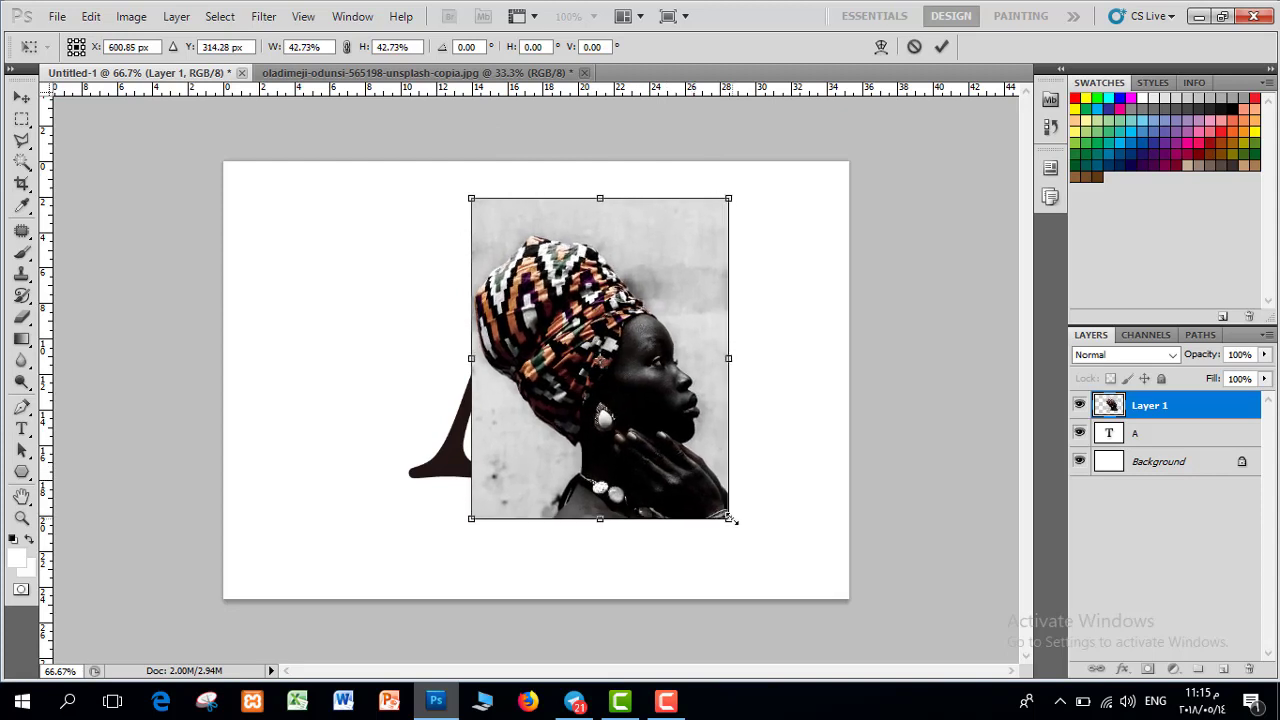
drag(649, 472, 598, 437)
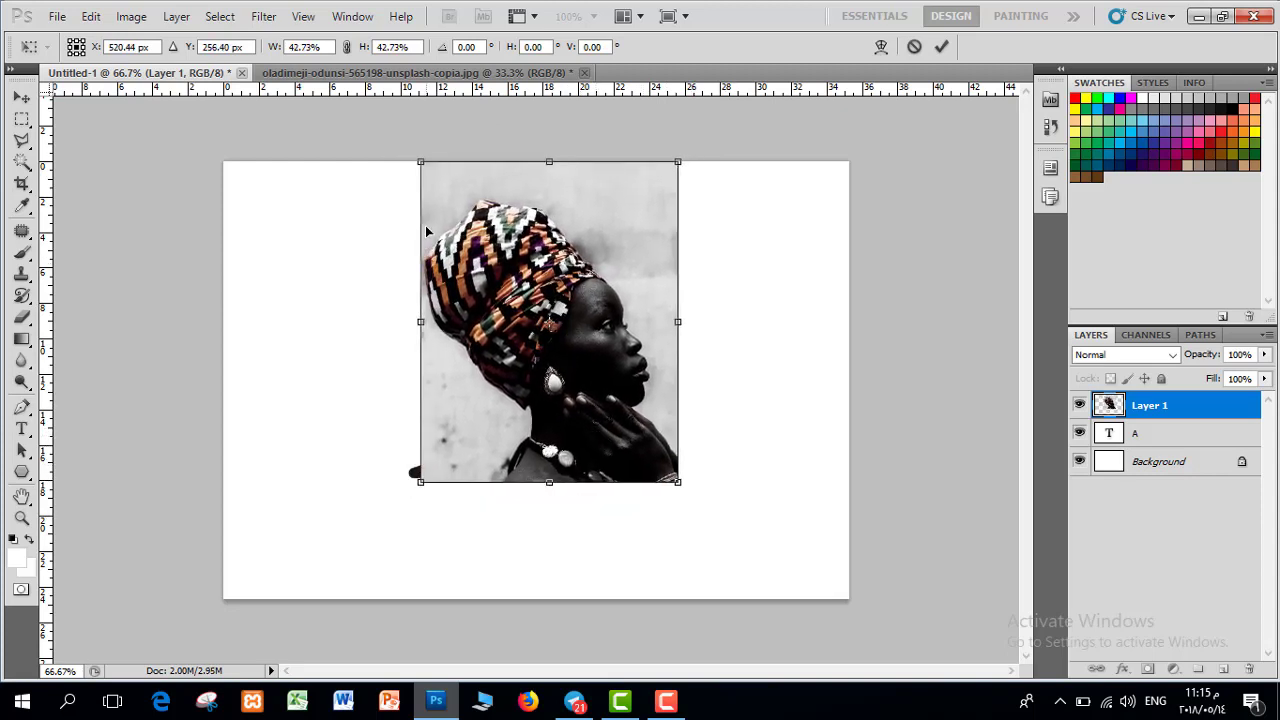
drag(421, 163, 434, 178)
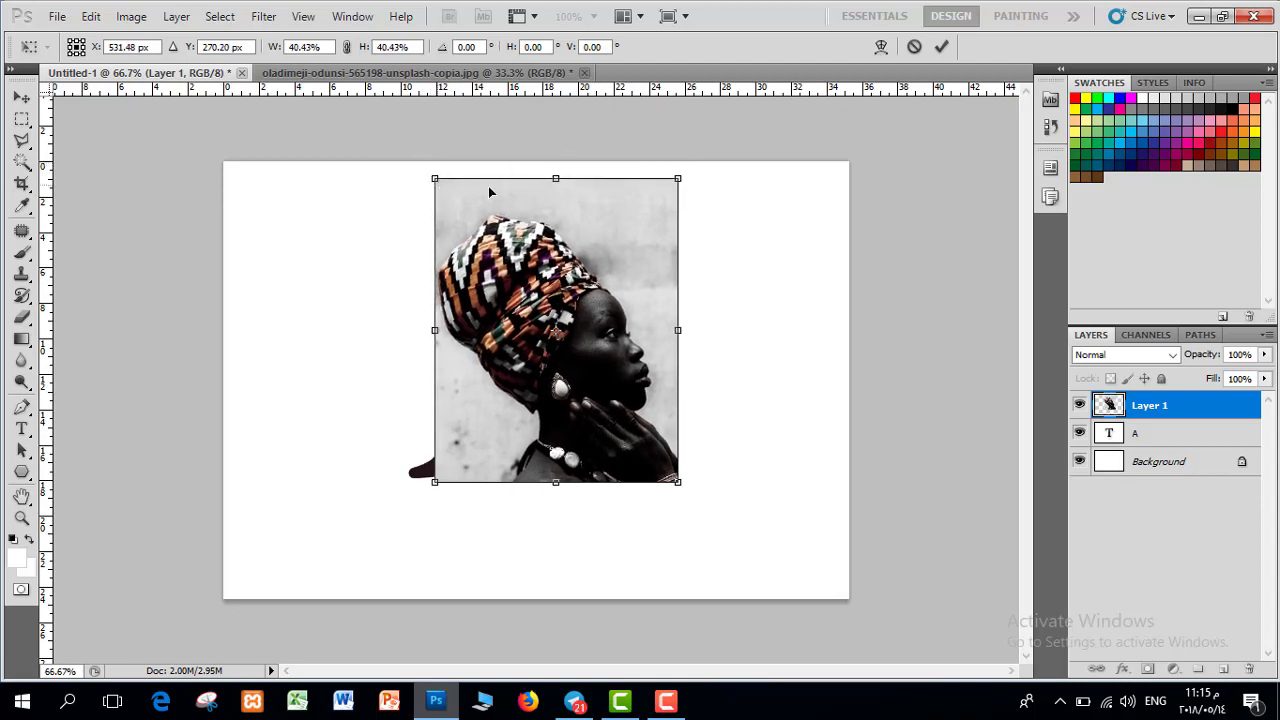
click(942, 47)
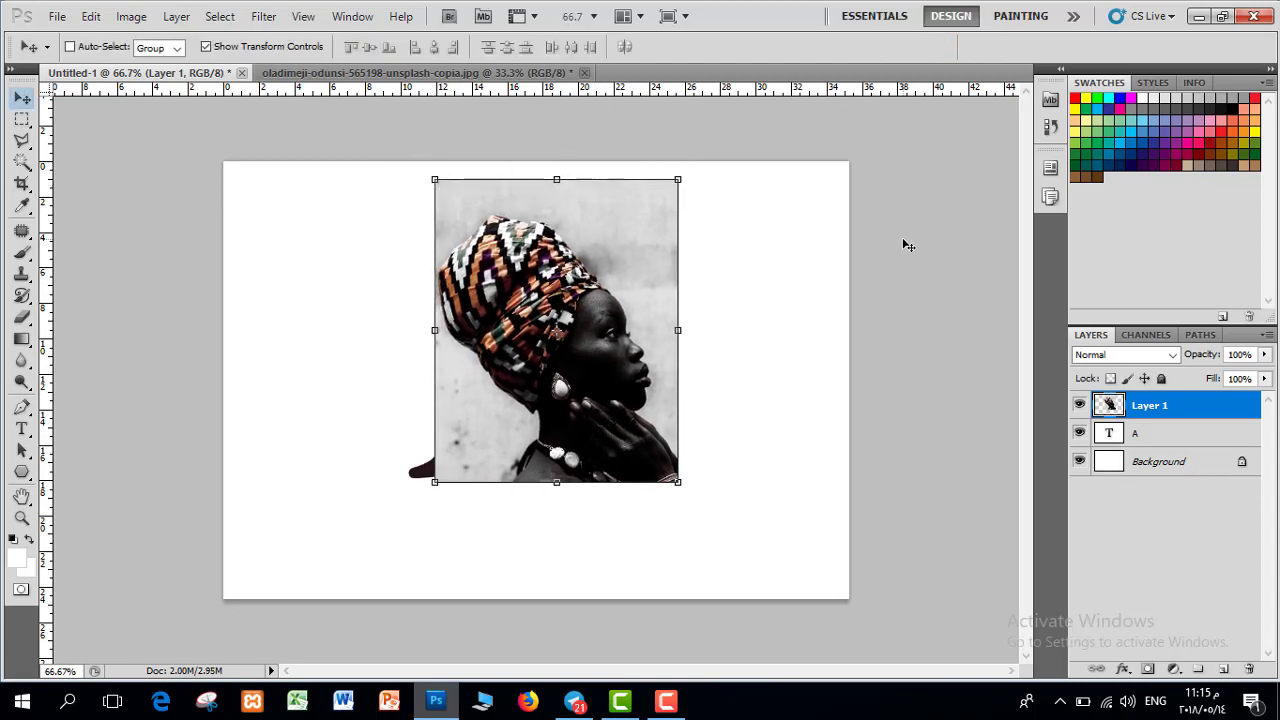
Clip the portrait layer to the letter "A" with a clipping mask and deselect the layer
right_click(1181, 410)
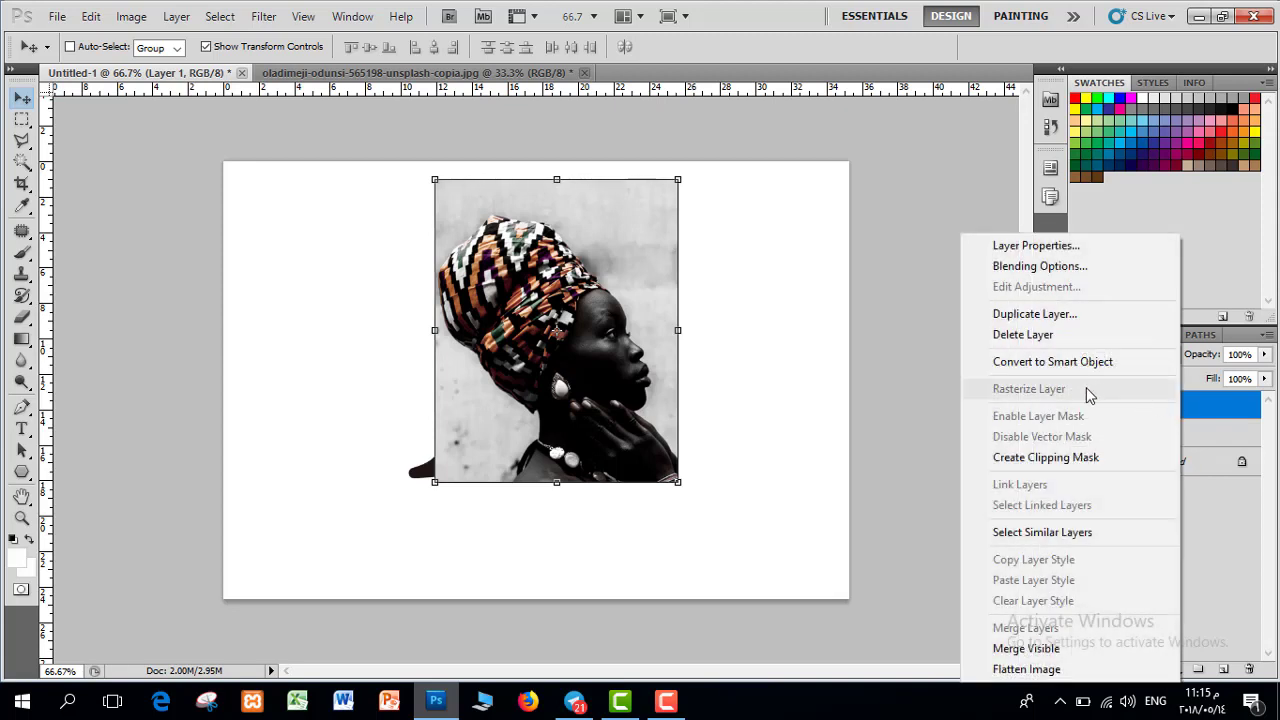
click(1046, 457)
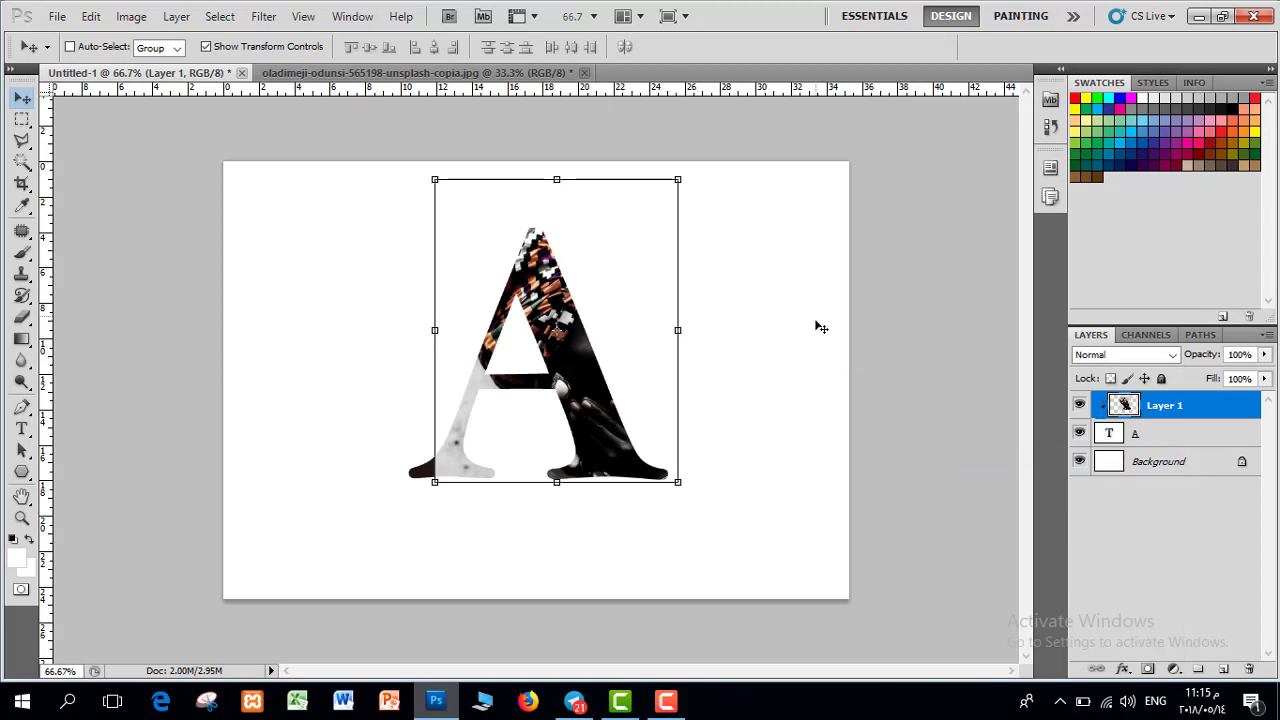
click(638, 339)
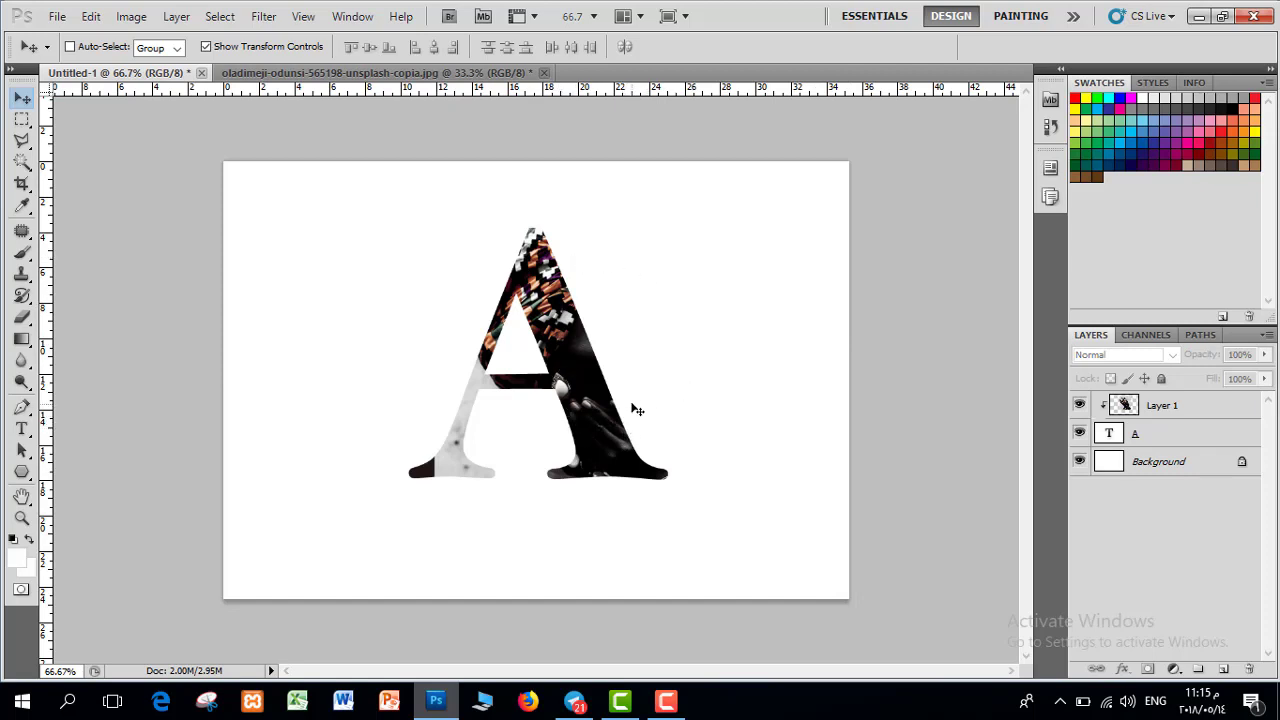
Duplicate the clipped portrait layer as "Layer 1 copy" and release the copy from its clipping mask
click(1165, 406)
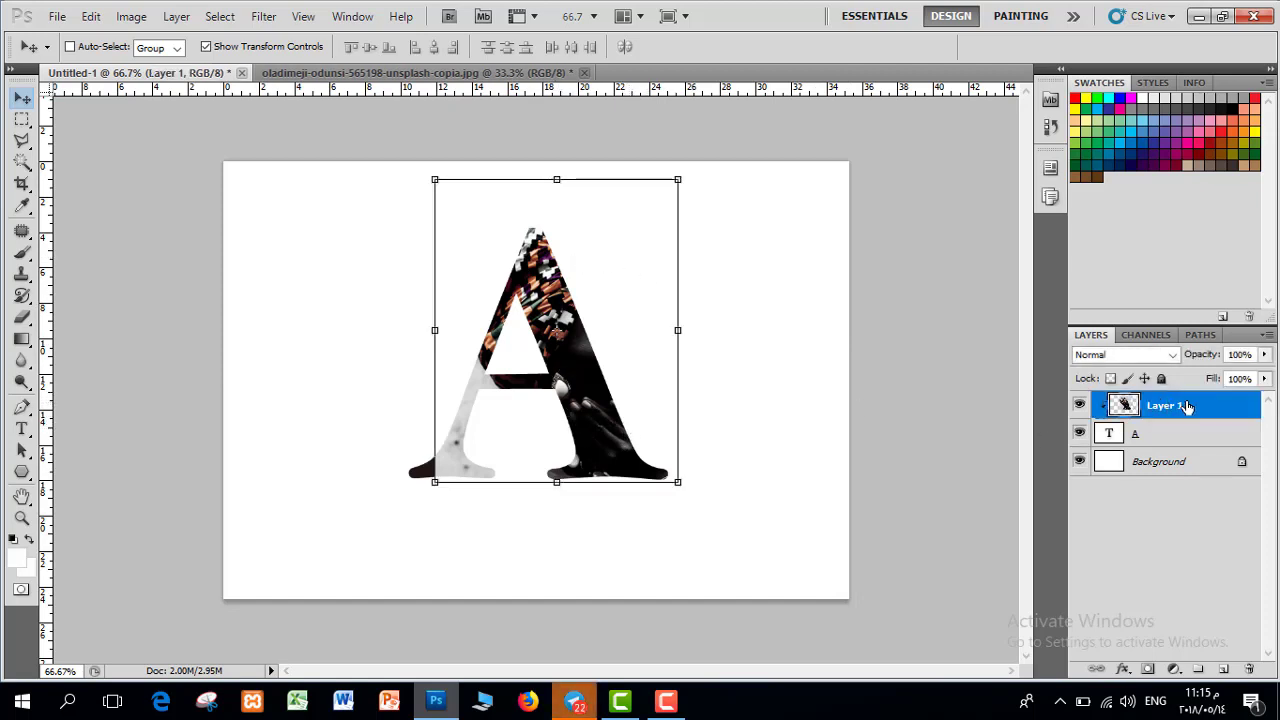
right_click(1206, 402)
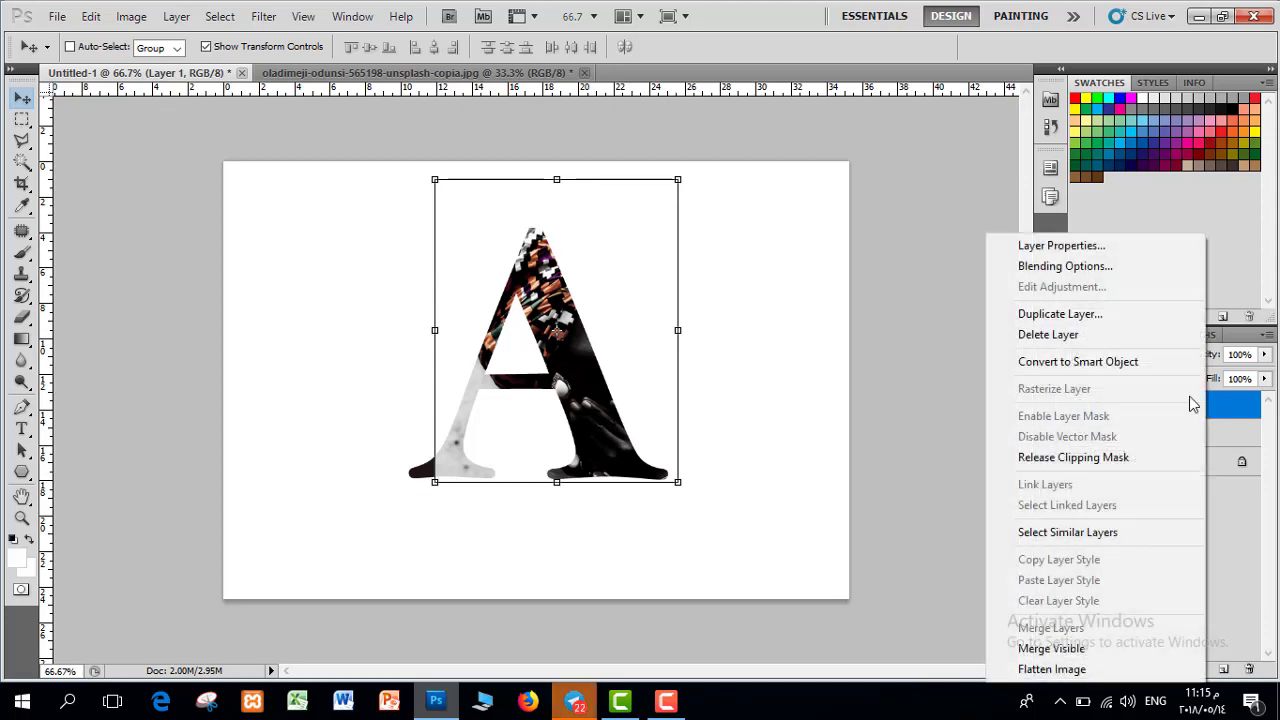
click(1072, 314)
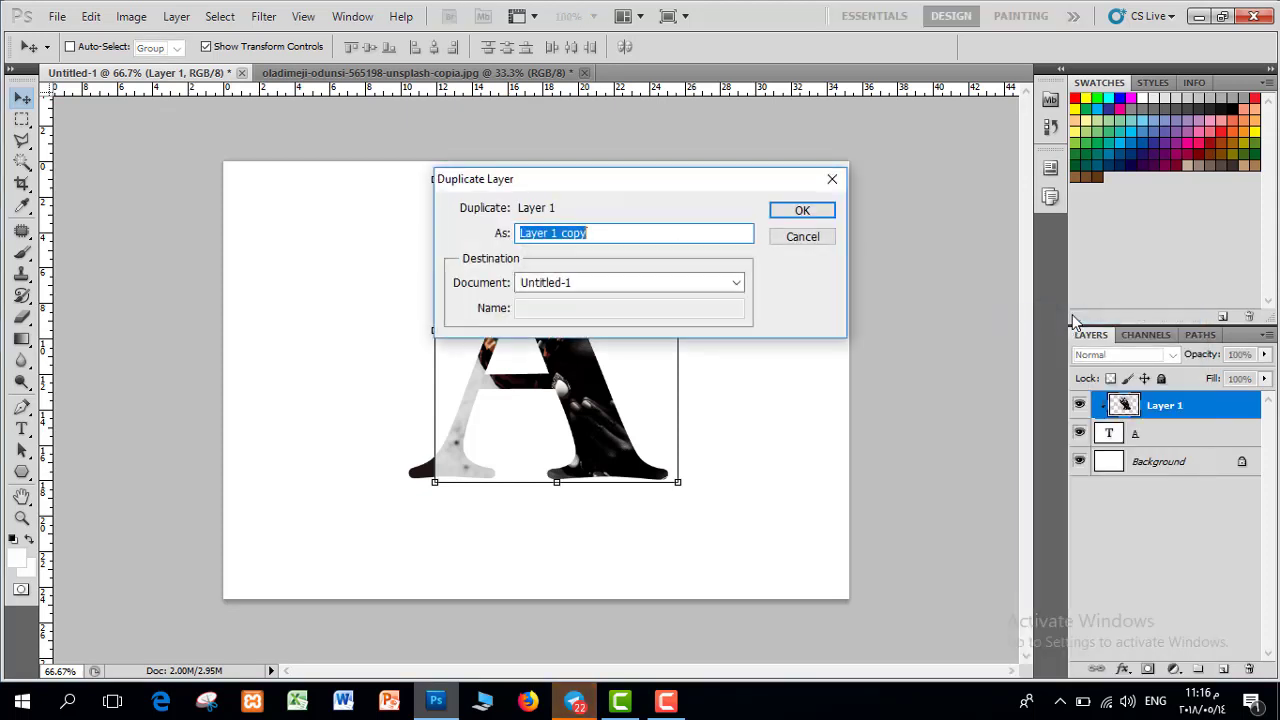
click(803, 211)
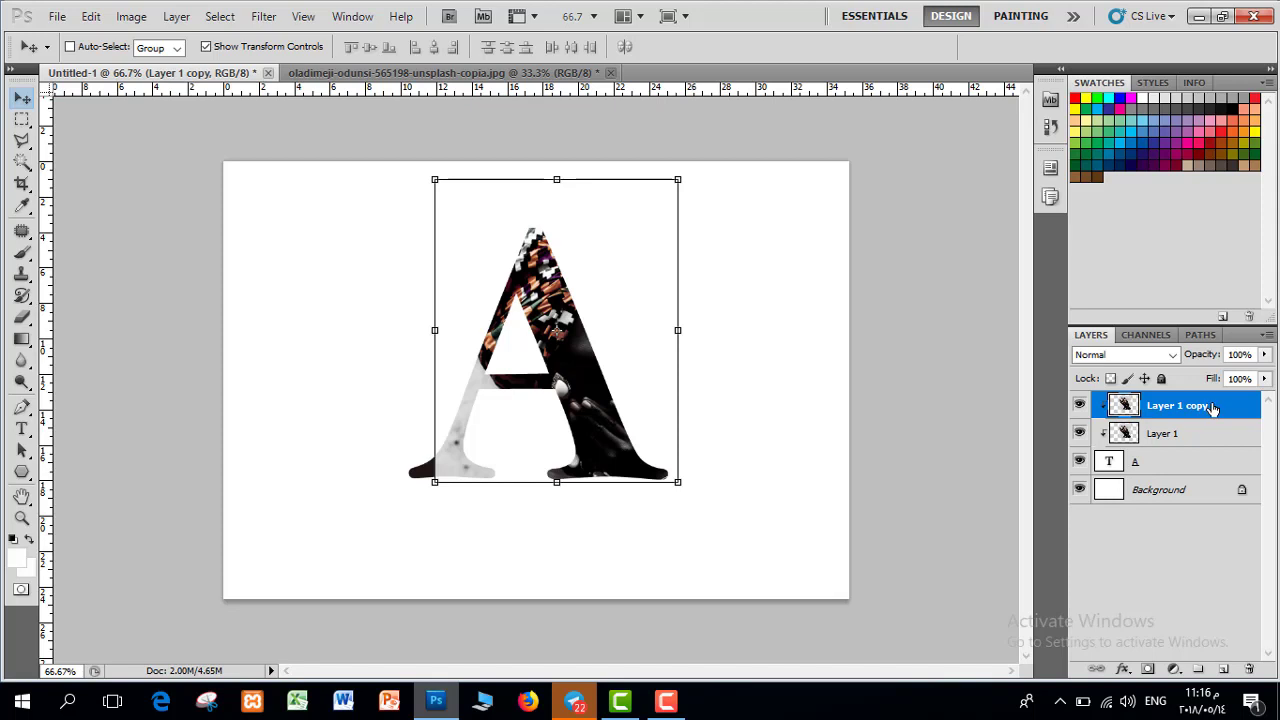
right_click(1222, 410)
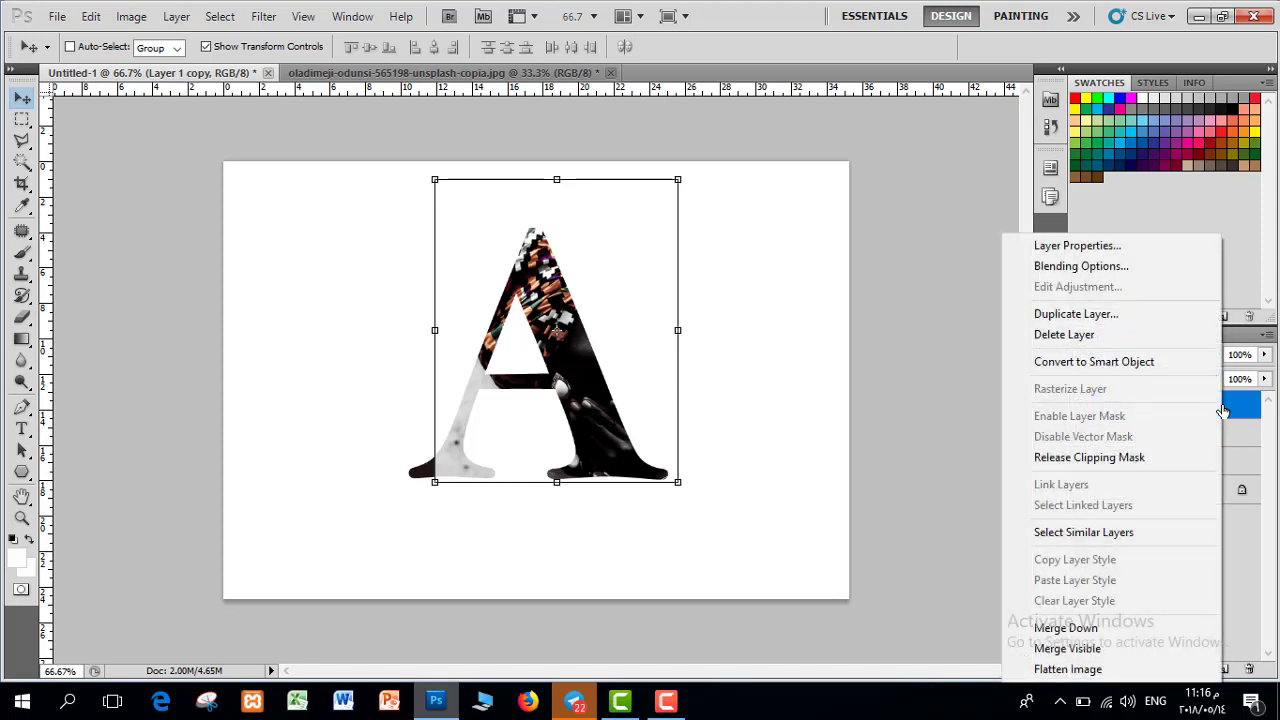
click(1098, 468)
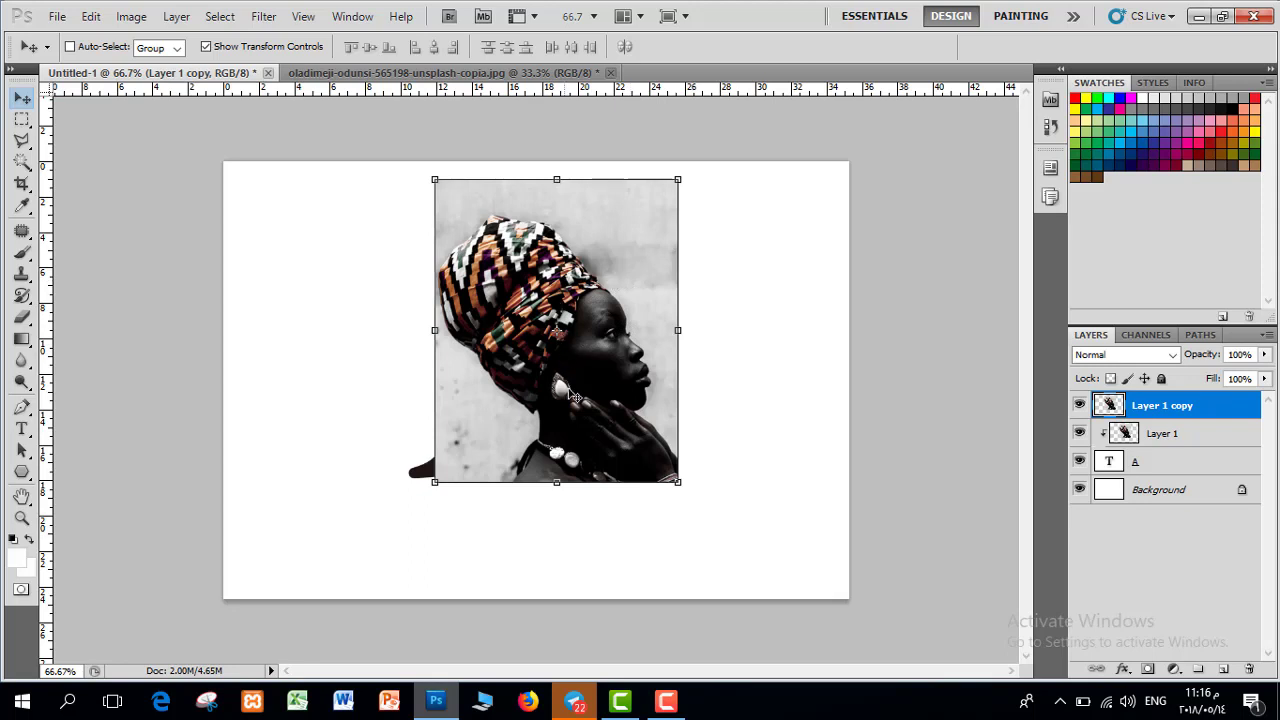
Select the grey background above and in front of the woman on the copied layer with Quick Selection, delete it and deselect
key(w)
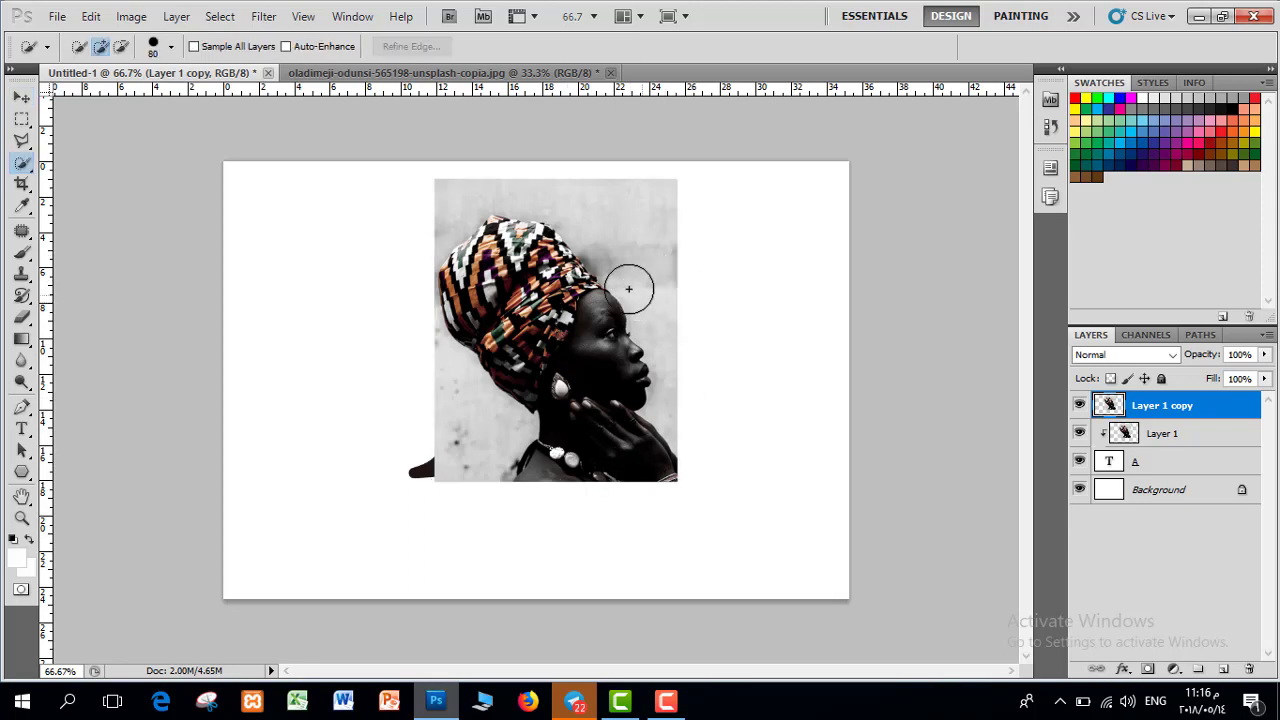
right_click(23, 164)
click(95, 161)
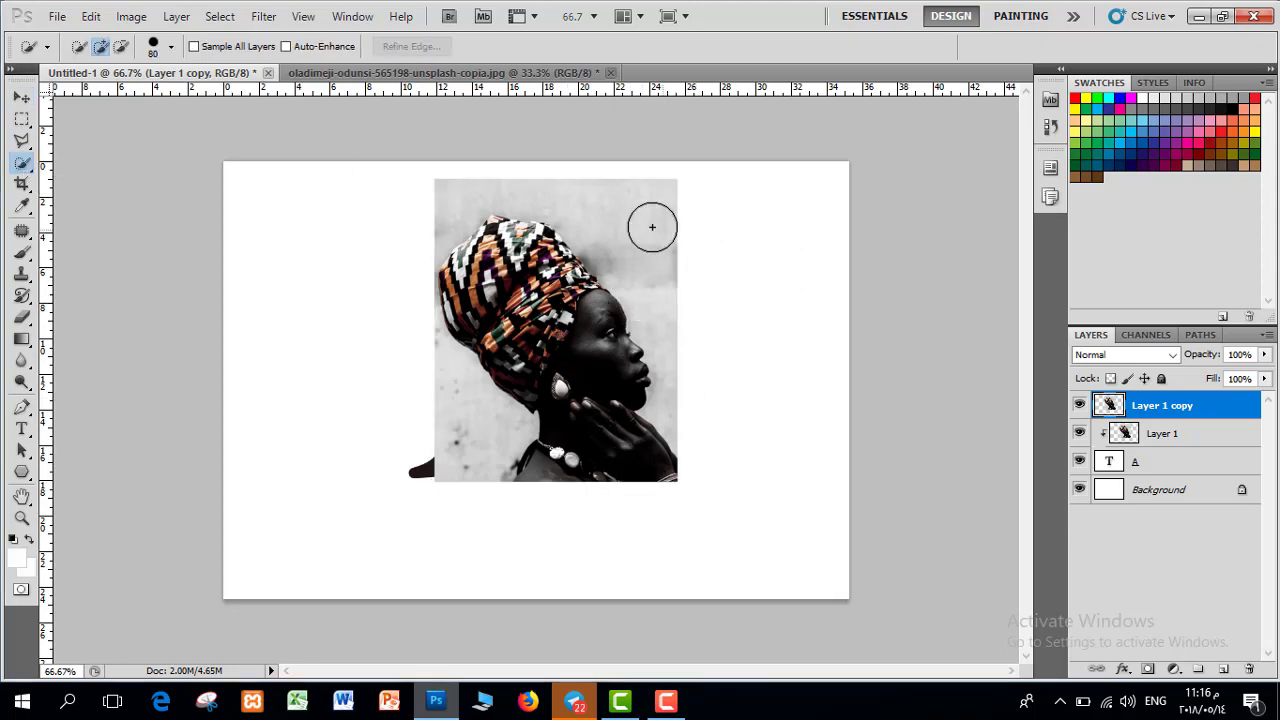
mouse_move(629, 222)
mouse_down()
mouse_move(684, 317)
mouse_move(697, 423)
mouse_move(687, 470)
mouse_move(526, 176)
mouse_up()
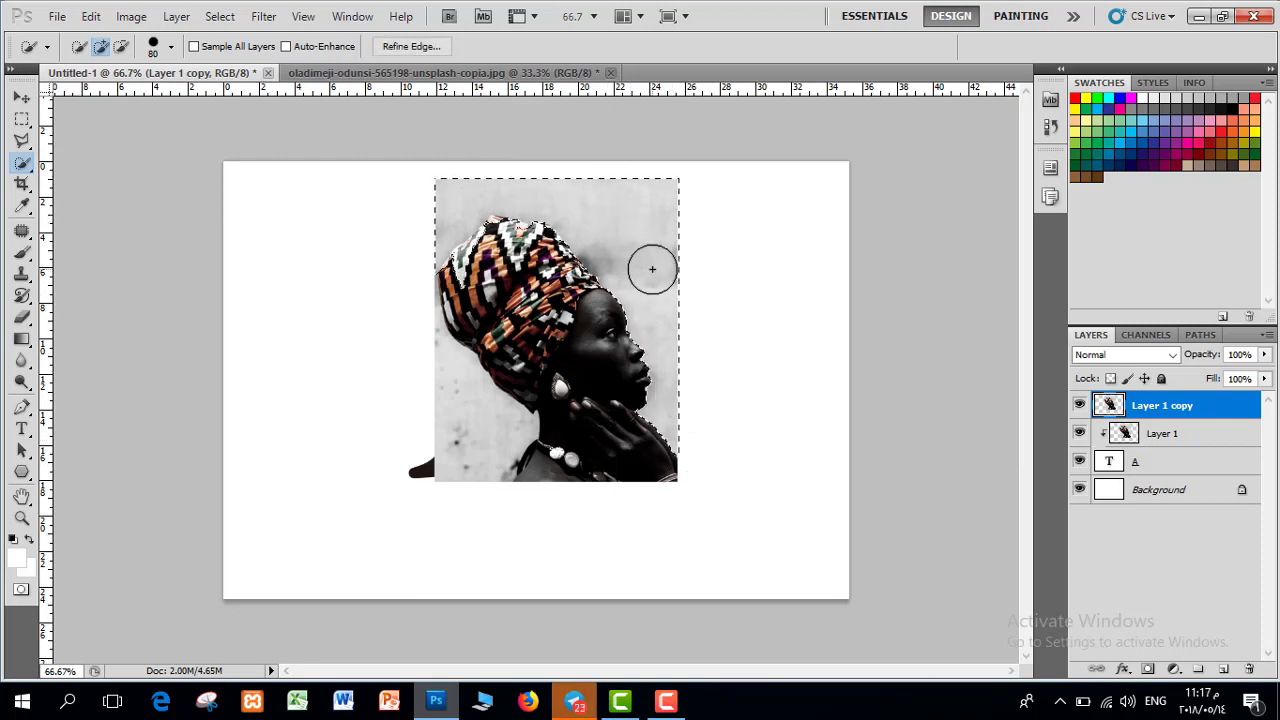
key(Delete)
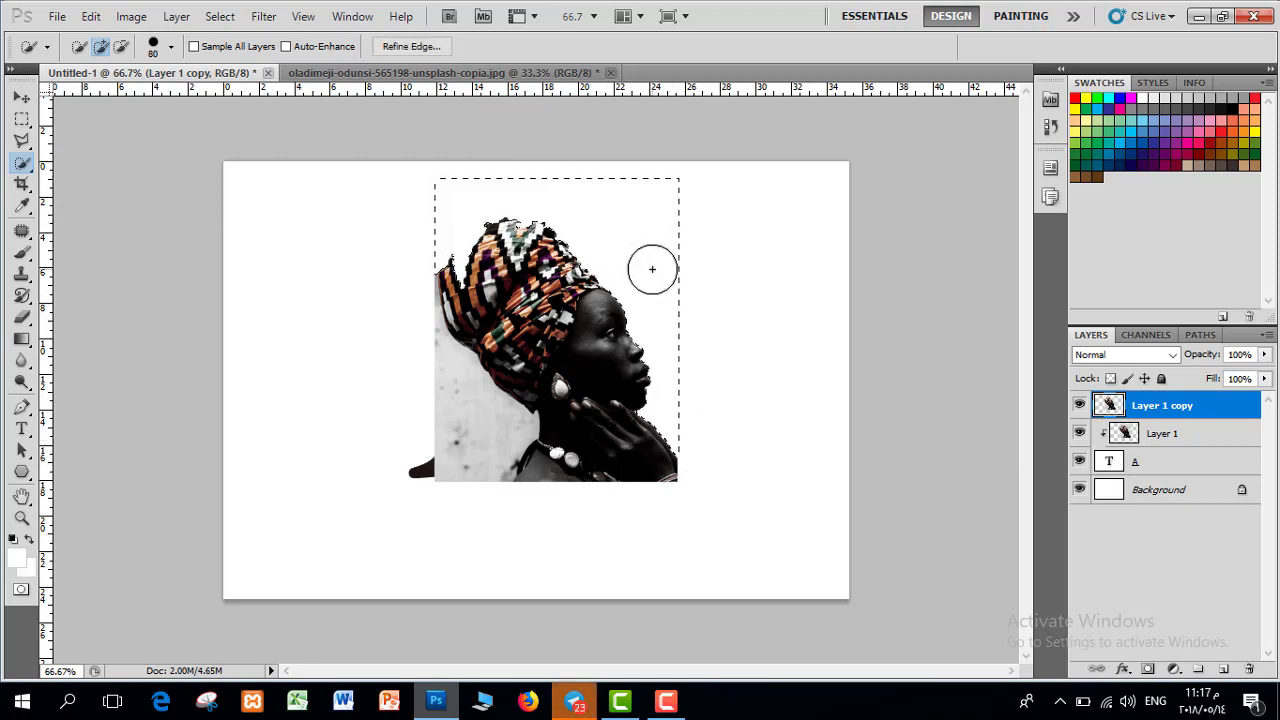
key(ctrl+d)
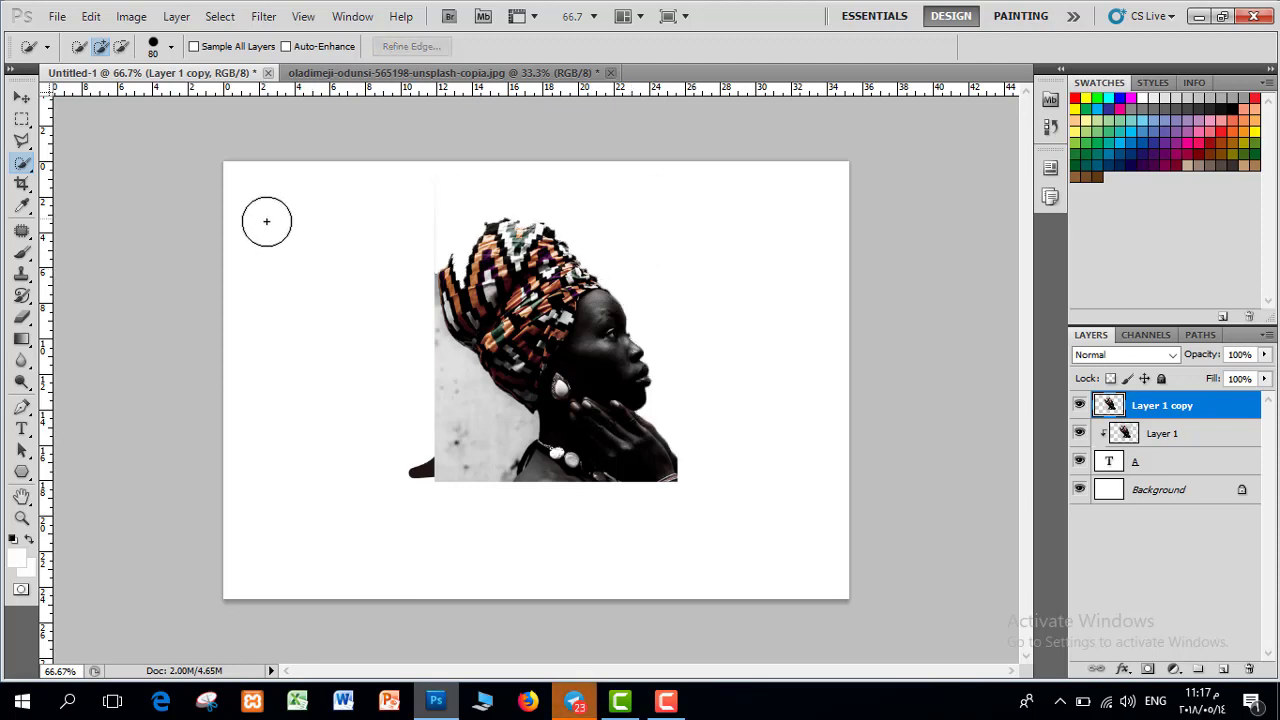
Erase the background and part of the headwrap behind the woman with a hard 53 px eraser, then align the cutout with the letter "A"
click(22, 317)
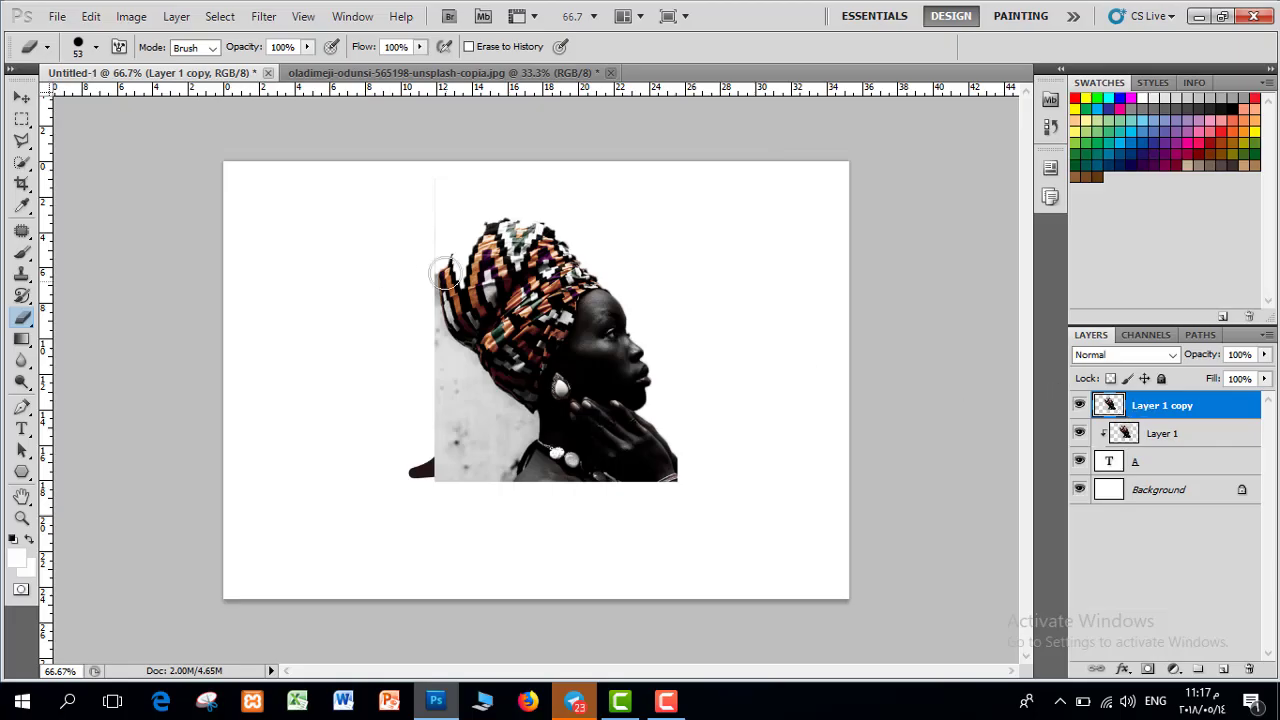
right_click(549, 250)
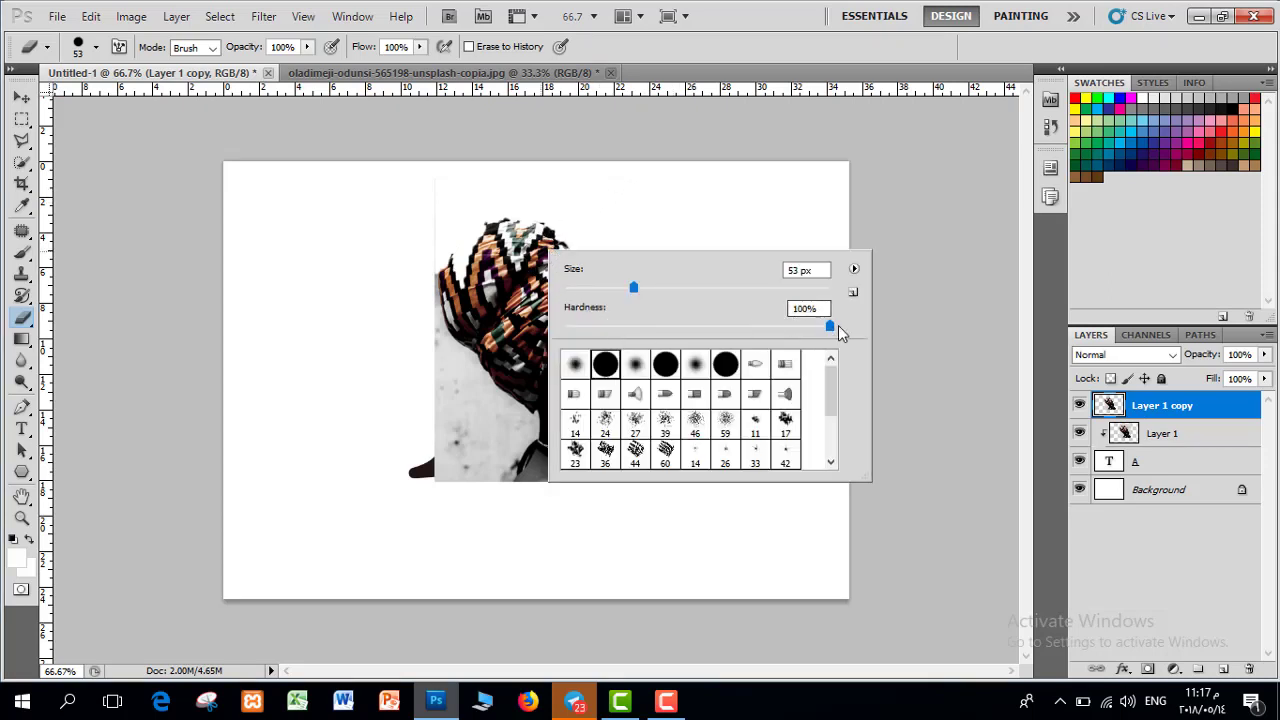
click(516, 212)
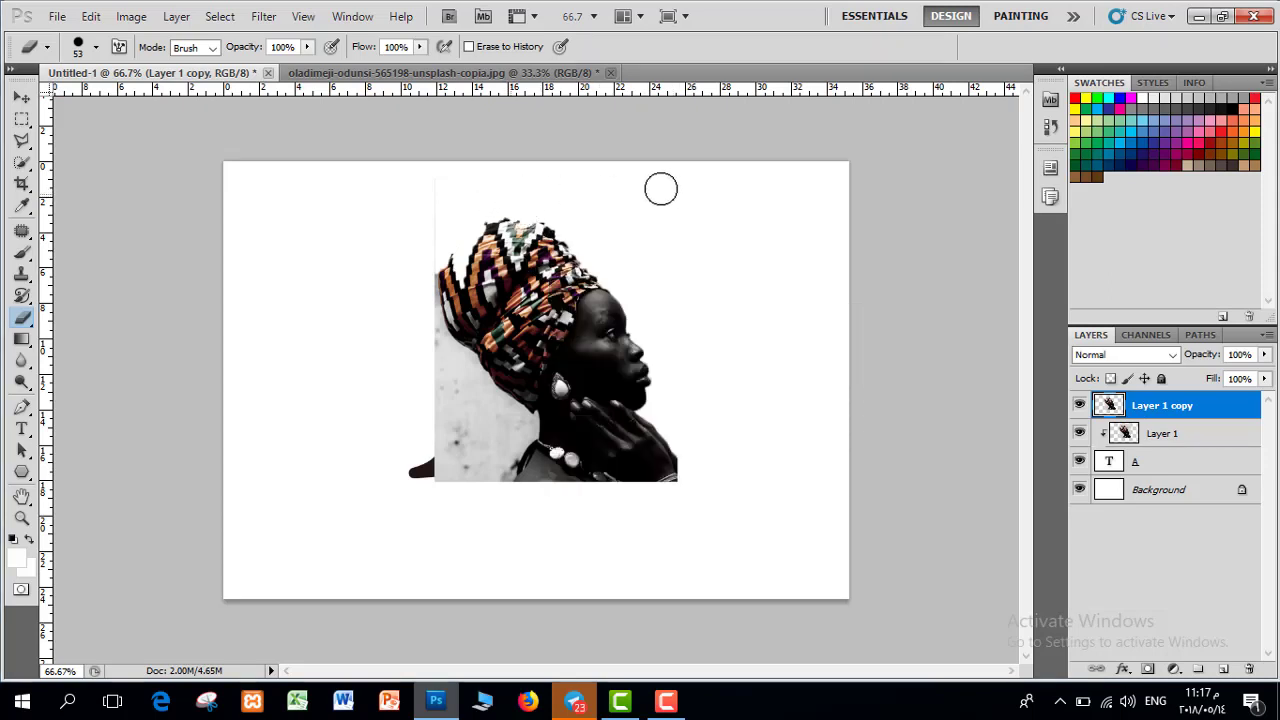
mouse_move(431, 266)
mouse_down()
mouse_move(450, 337)
mouse_move(439, 430)
mouse_move(451, 469)
mouse_move(457, 444)
mouse_move(499, 483)
mouse_move(520, 463)
mouse_move(539, 476)
mouse_move(514, 426)
mouse_move(466, 412)
mouse_move(458, 379)
mouse_move(480, 215)
mouse_move(479, 289)
mouse_move(506, 196)
mouse_move(491, 259)
mouse_move(519, 209)
mouse_move(509, 285)
mouse_move(536, 206)
mouse_move(501, 278)
mouse_move(522, 231)
mouse_move(468, 259)
mouse_move(488, 244)
mouse_move(482, 318)
mouse_move(527, 318)
mouse_move(489, 330)
mouse_move(483, 356)
mouse_move(506, 403)
mouse_move(526, 384)
mouse_move(518, 330)
mouse_move(574, 486)
mouse_move(693, 490)
mouse_move(631, 489)
mouse_move(683, 483)
mouse_up()
key(v)
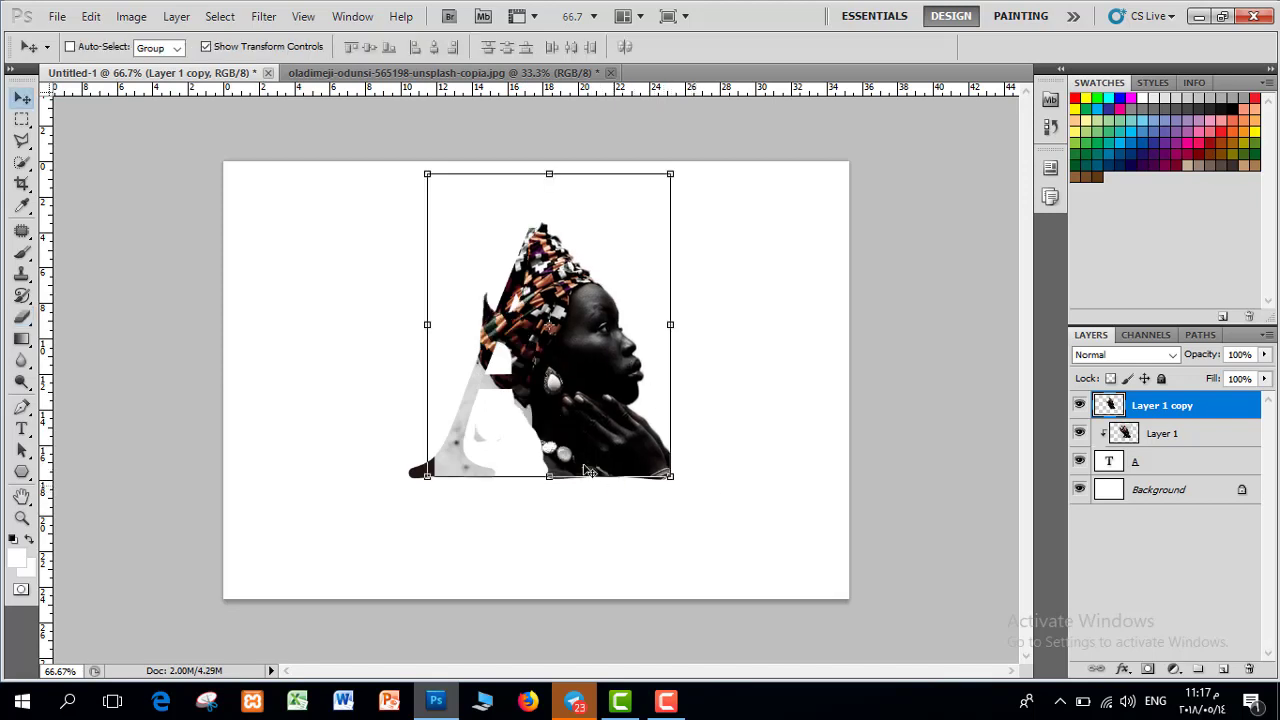
drag(600, 370, 587, 375)
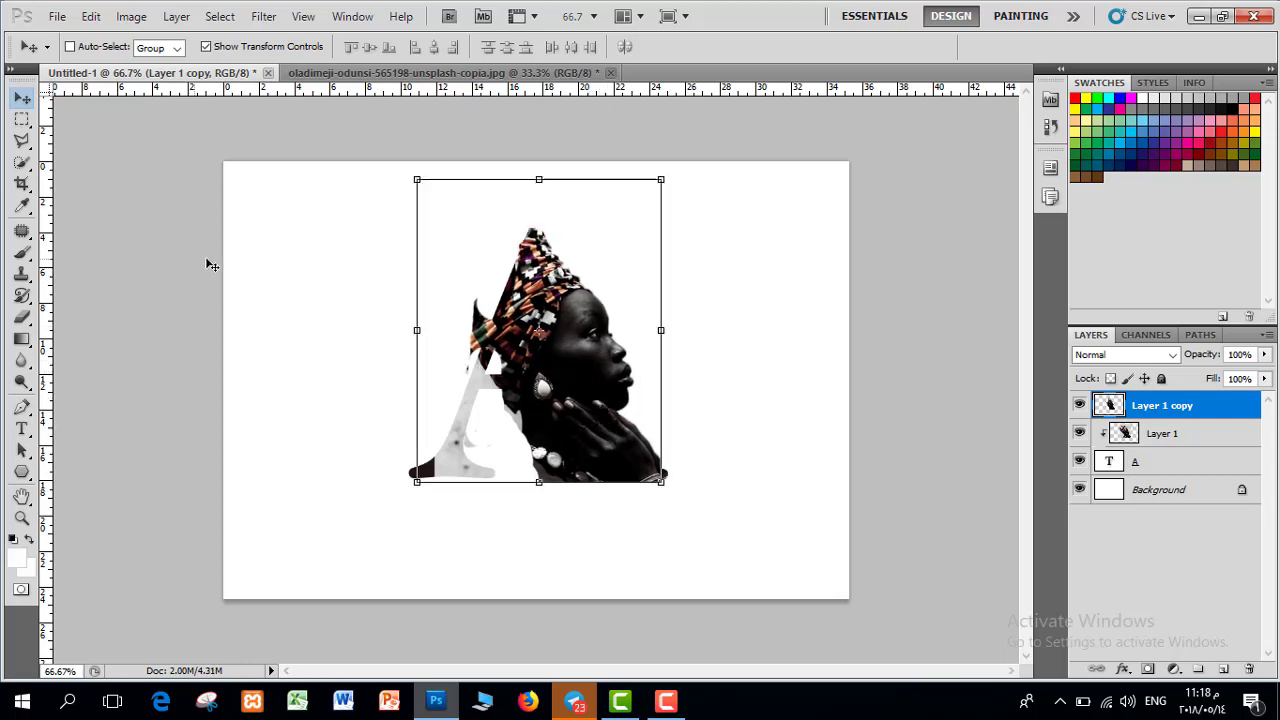
Erase the leftover parts of the copied portrait around and inside the letter's left side, keeping the face beyond its right stroke
click(22, 317)
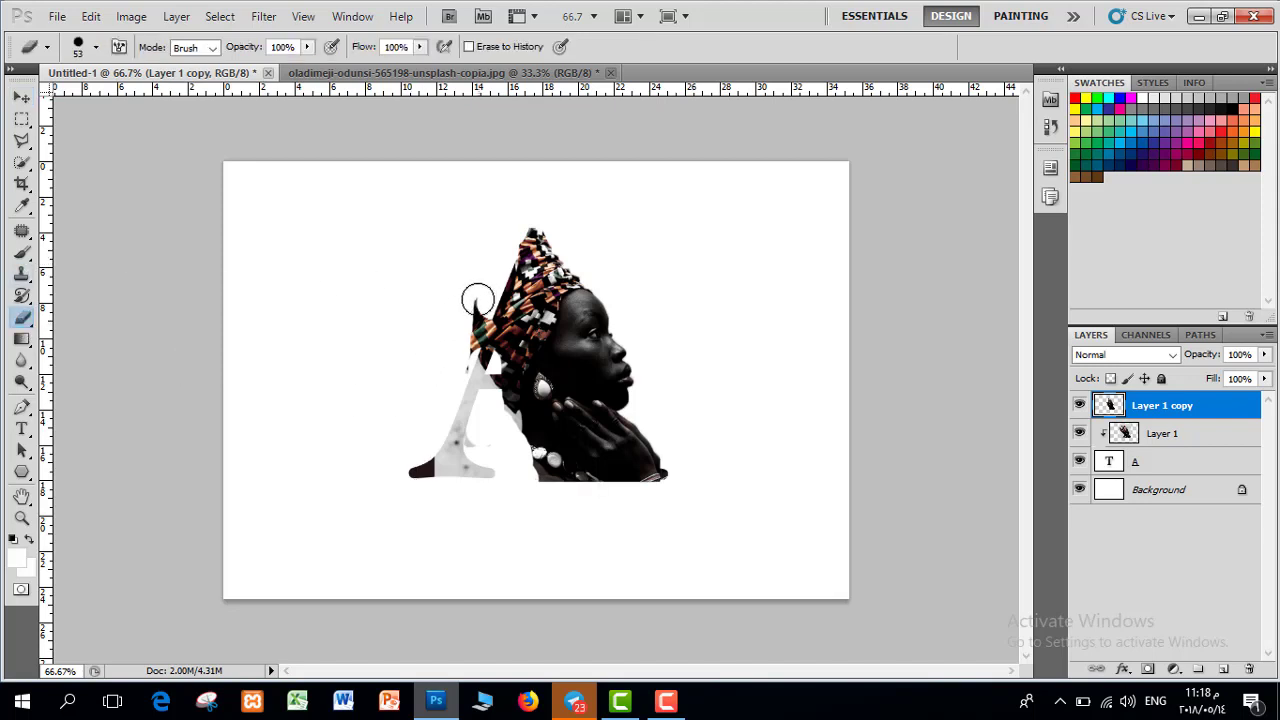
mouse_move(471, 355)
mouse_down()
mouse_move(505, 348)
mouse_move(510, 277)
mouse_move(522, 355)
mouse_move(509, 367)
mouse_move(525, 312)
mouse_move(510, 379)
mouse_move(521, 362)
mouse_move(529, 394)
mouse_move(527, 358)
mouse_move(534, 409)
mouse_move(531, 355)
mouse_move(541, 409)
mouse_move(517, 330)
mouse_move(548, 453)
mouse_move(535, 447)
mouse_move(554, 430)
mouse_move(562, 479)
mouse_move(518, 492)
mouse_move(548, 485)
mouse_move(472, 402)
mouse_move(558, 517)
mouse_move(660, 496)
mouse_move(573, 500)
mouse_move(677, 494)
mouse_move(568, 494)
mouse_move(637, 494)
mouse_move(557, 481)
mouse_move(683, 496)
mouse_move(532, 492)
mouse_move(676, 508)
mouse_move(514, 476)
mouse_move(405, 502)
mouse_up()
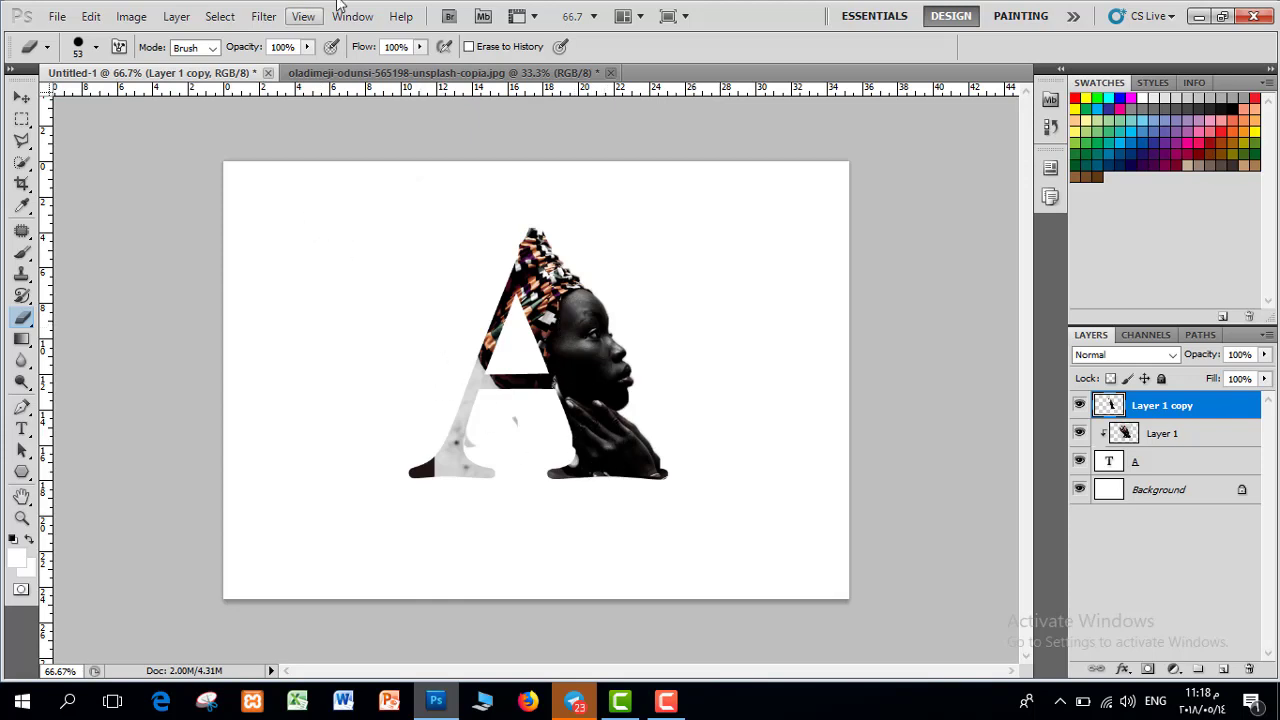
mouse_move(490, 440)
mouse_down()
mouse_move(507, 414)
mouse_move(483, 423)
mouse_move(458, 470)
mouse_move(500, 386)
mouse_move(466, 455)
mouse_up()
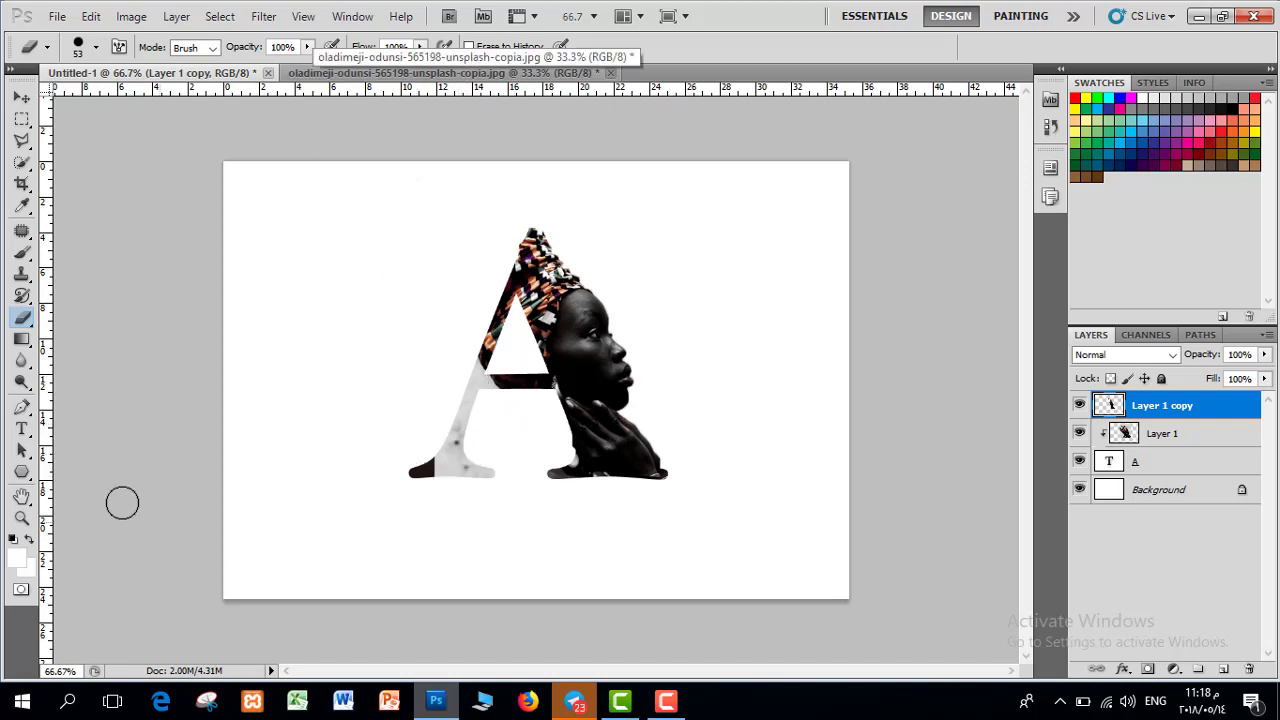
Add a wide text box below the letter "A", just above the Background layer, and enter a four-letter name in bold 24 pt Bell MT
click(21, 428)
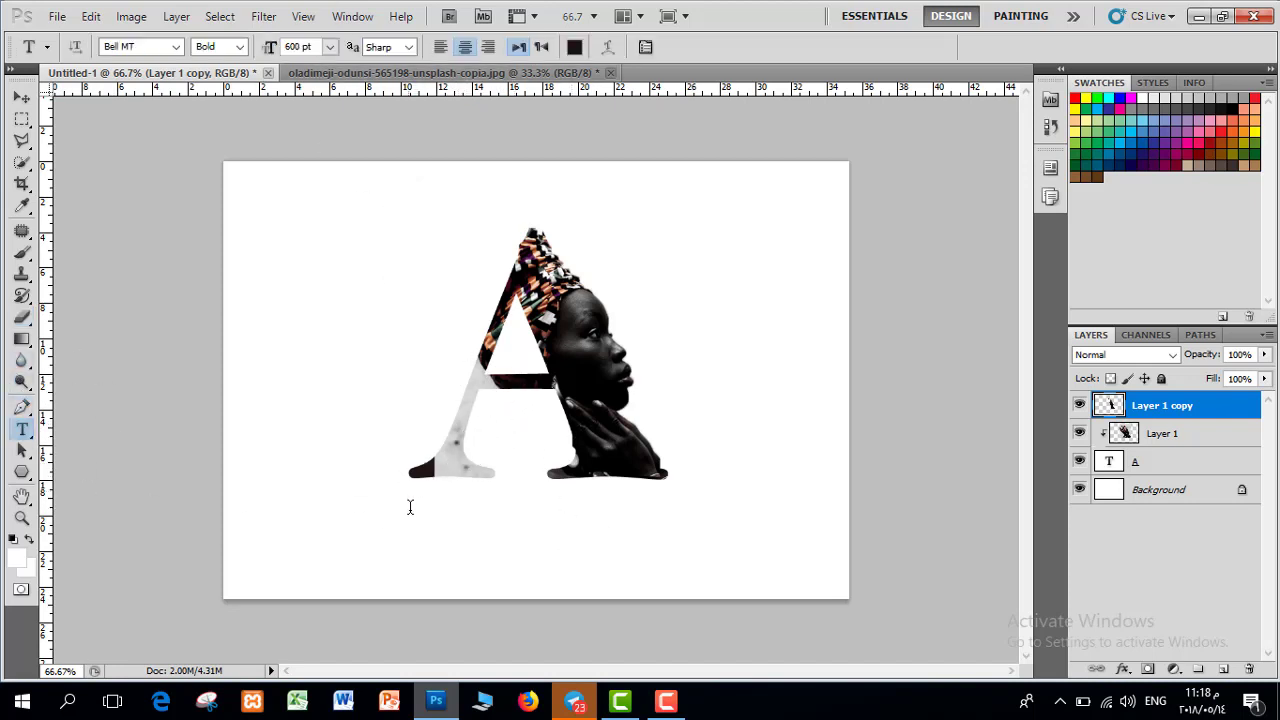
click(1166, 498)
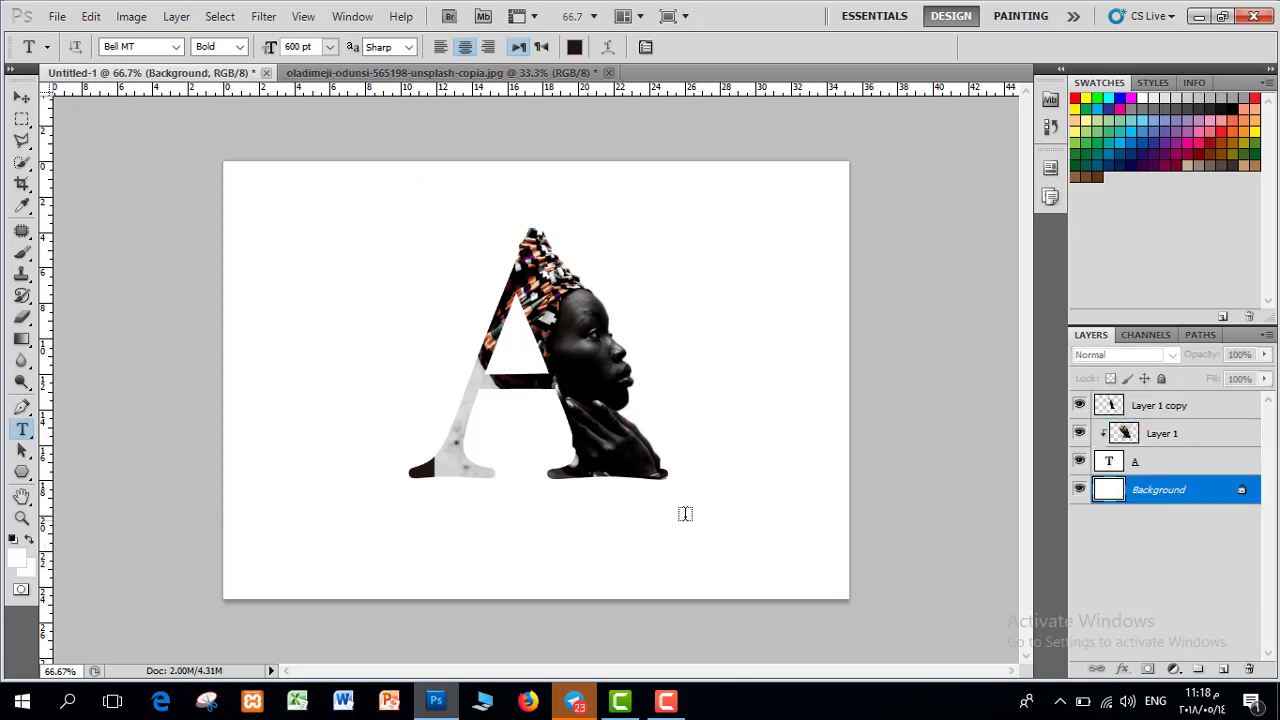
drag(687, 524, 335, 571)
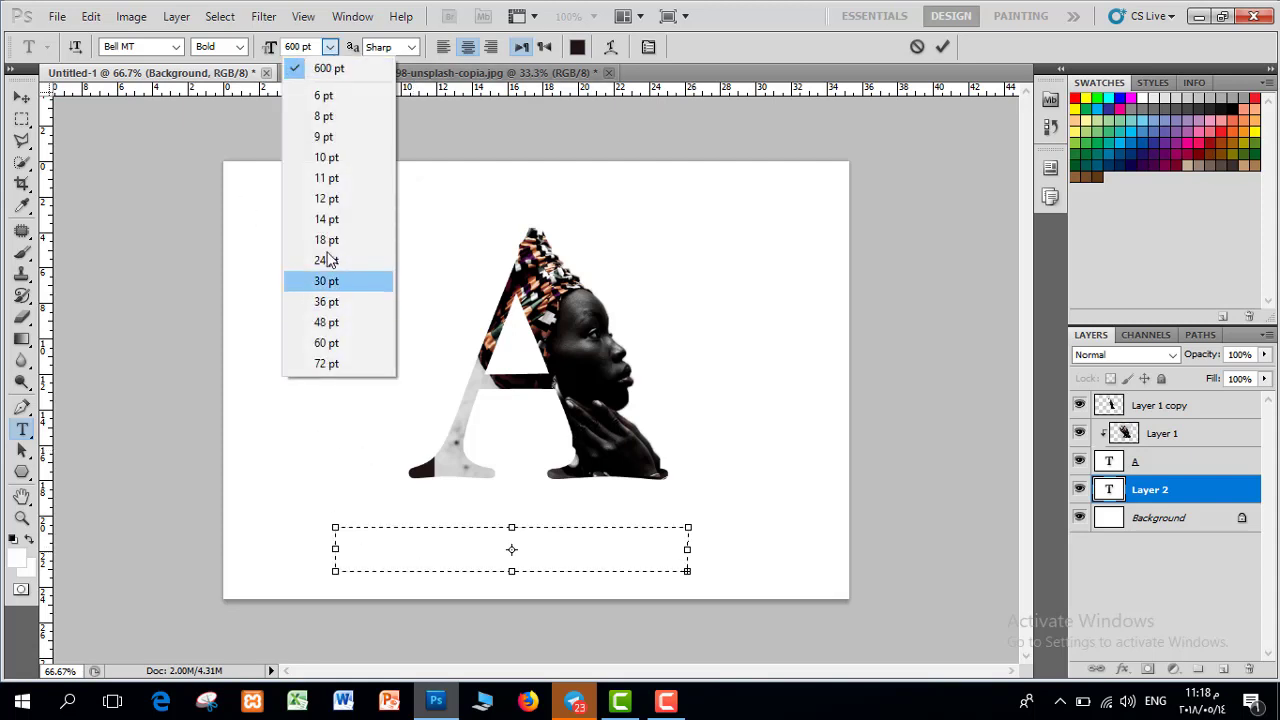
click(326, 260)
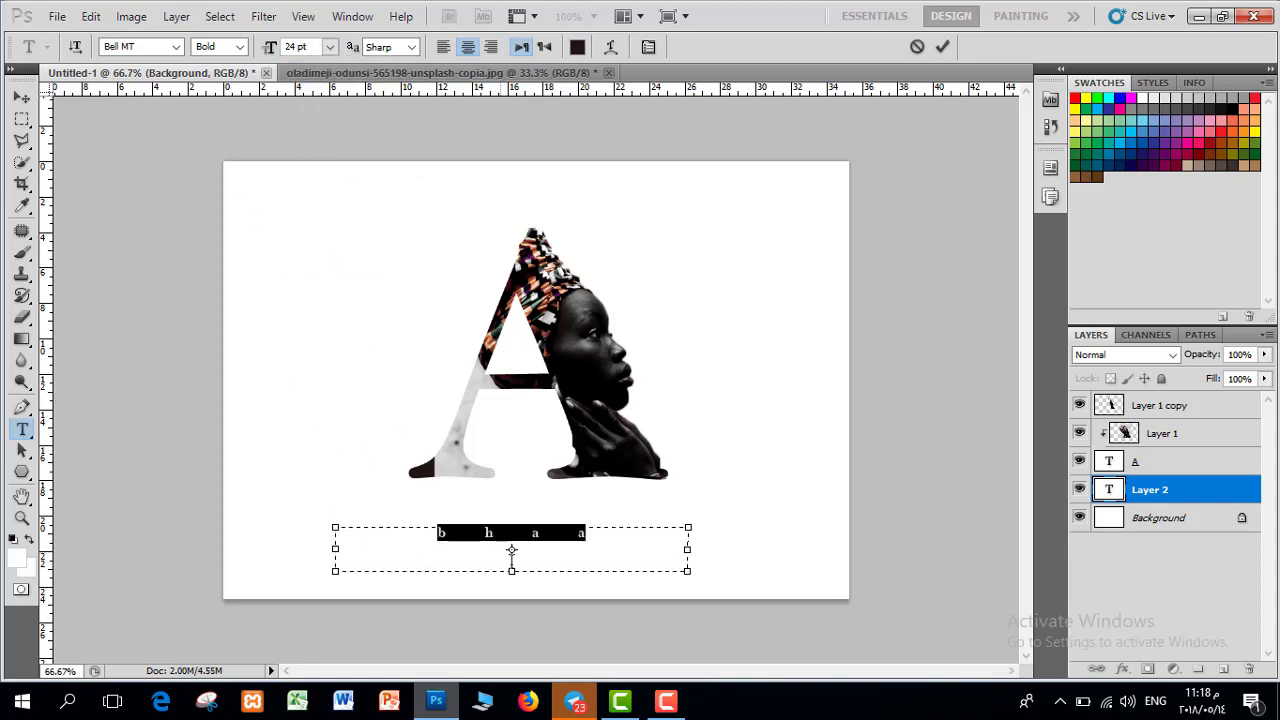
Select the caption text below the letter "A" and tighten its letter spacing
double_click(553, 537)
key(alt+Left)
key(alt+Left)
key(alt+Left)
key(alt+Left)
key(alt+Left)
key(alt+Left)
key(alt+Left)
key(alt+Left)
key(alt+Left)
key(alt+Left)
key(alt+Left)
key(alt+Left)
key(alt+Left)
key(alt+Left)
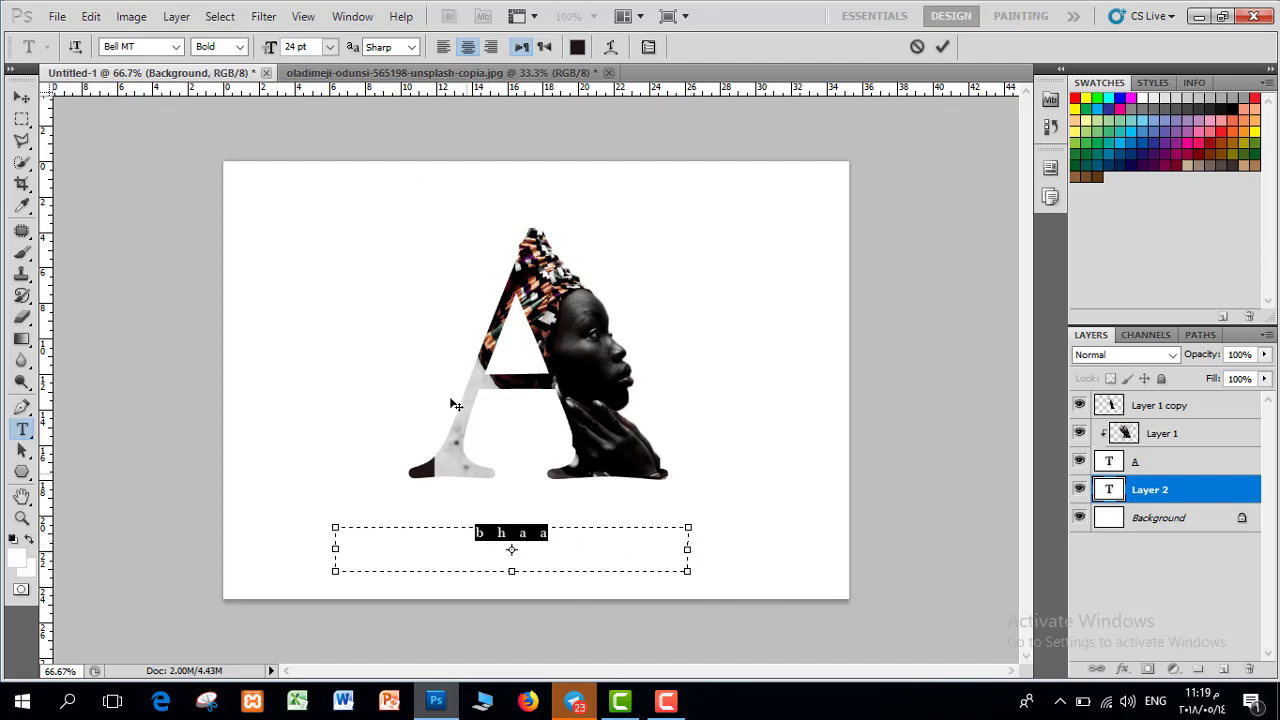
Set the caption size to 30 pt and append a vertical bar and the word "world" after the name
click(329, 47)
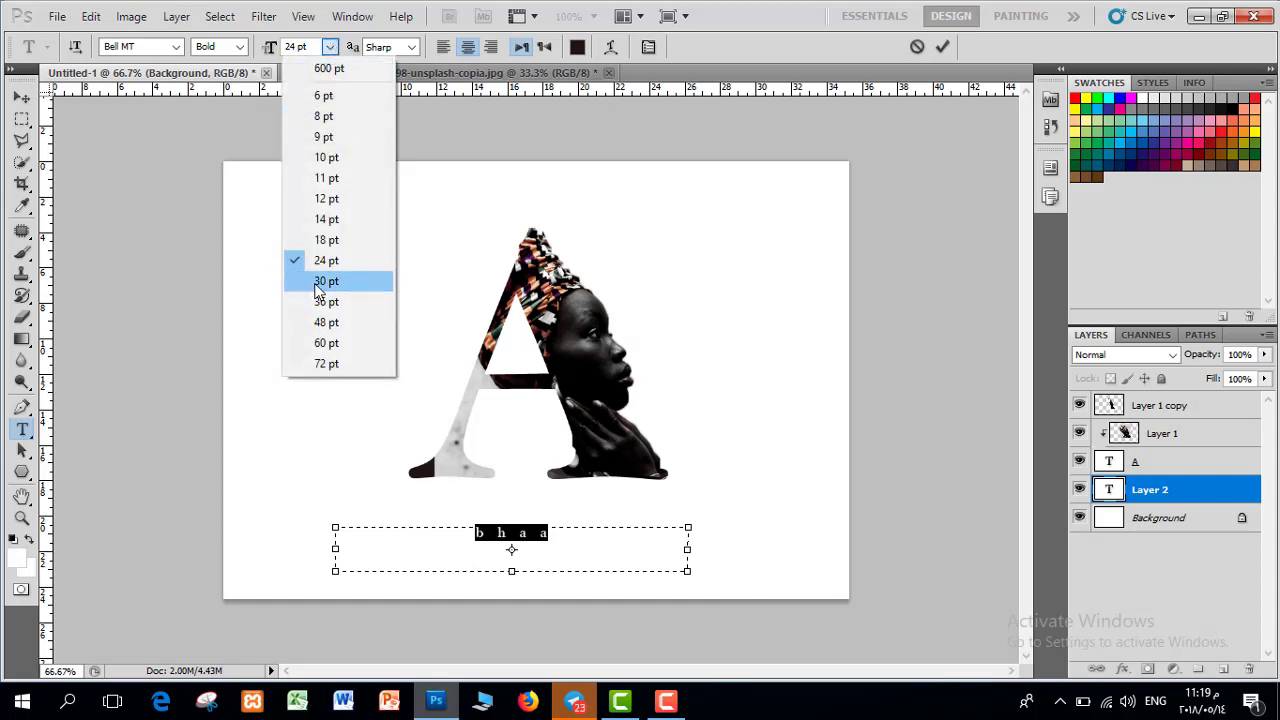
click(318, 289)
click(602, 548)
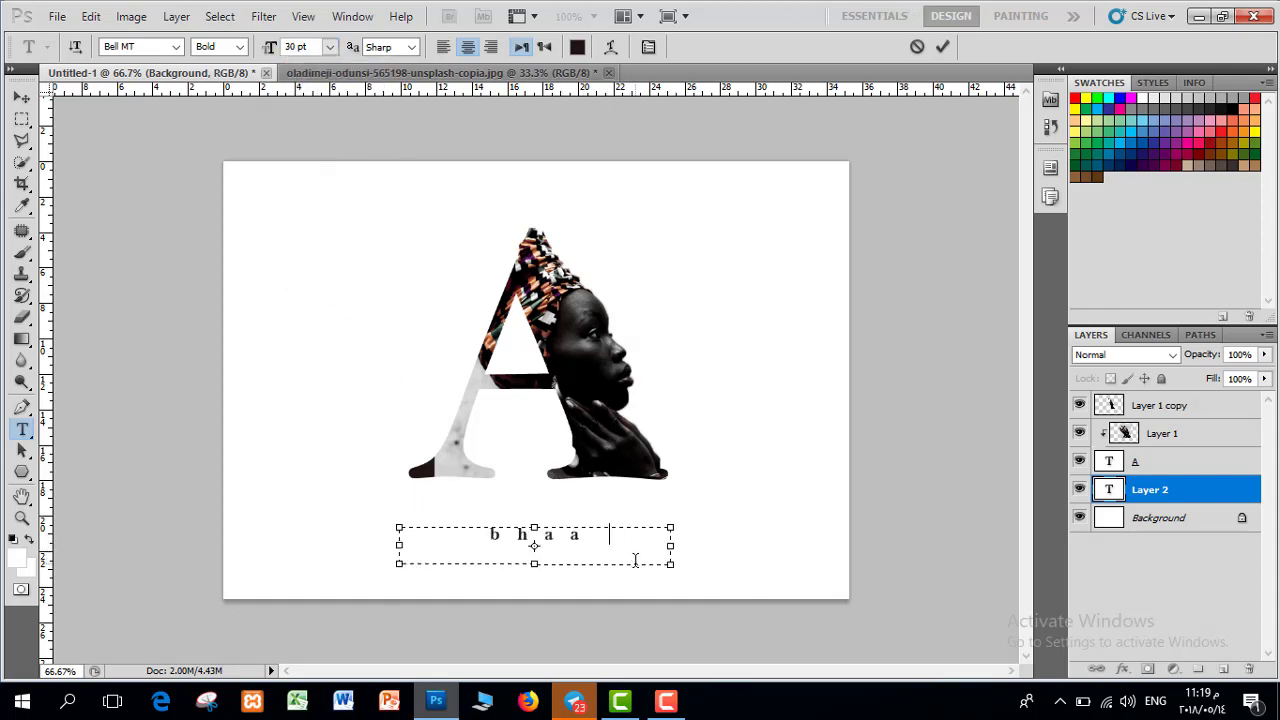
key(Return)
text(w o r l d)
Select the whole caption and tighten its letter spacing until it fits on one line
key(ctrl+a)
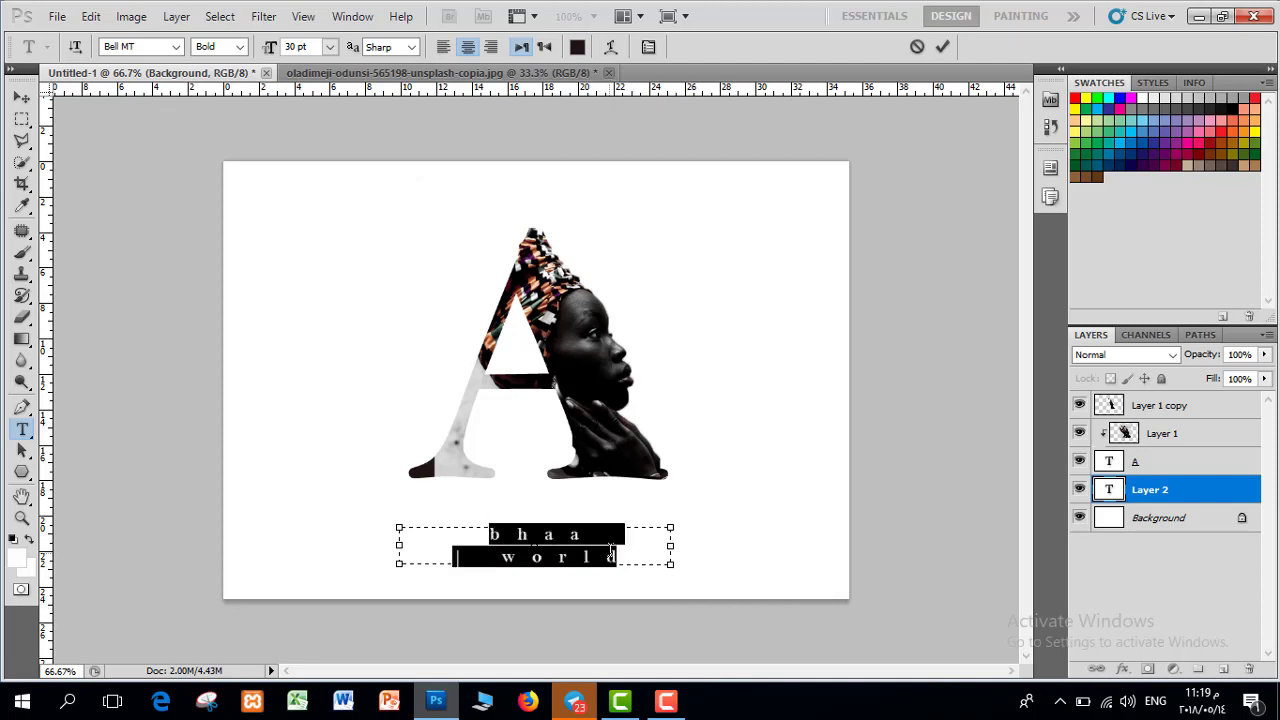
key(alt+Left)
key(alt+Left)
key(alt+Left)
key(alt+Left)
key(alt+Left)
key(alt+Left)
key(alt+Left)
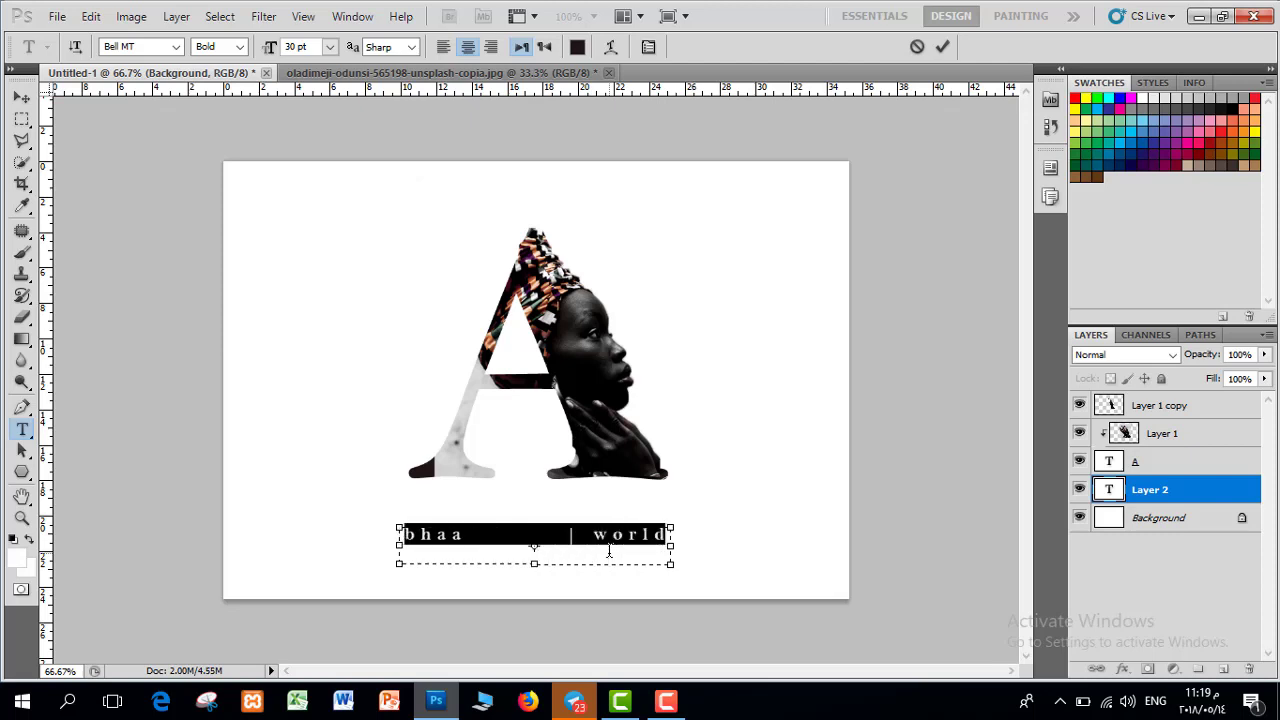
Move the caption up directly beneath the letter "A", commit the text and deselect the layer
drag(490, 537, 613, 511)
key(ctrl+Return)
key(v)
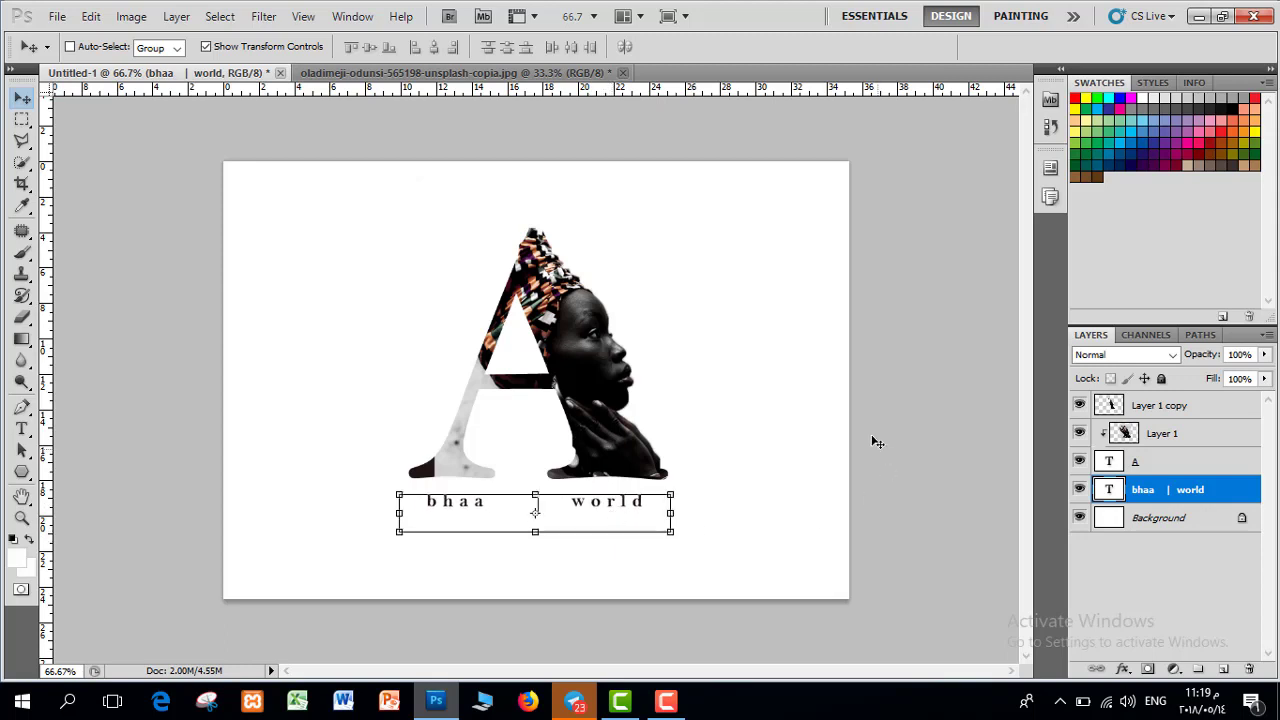
click(910, 397)
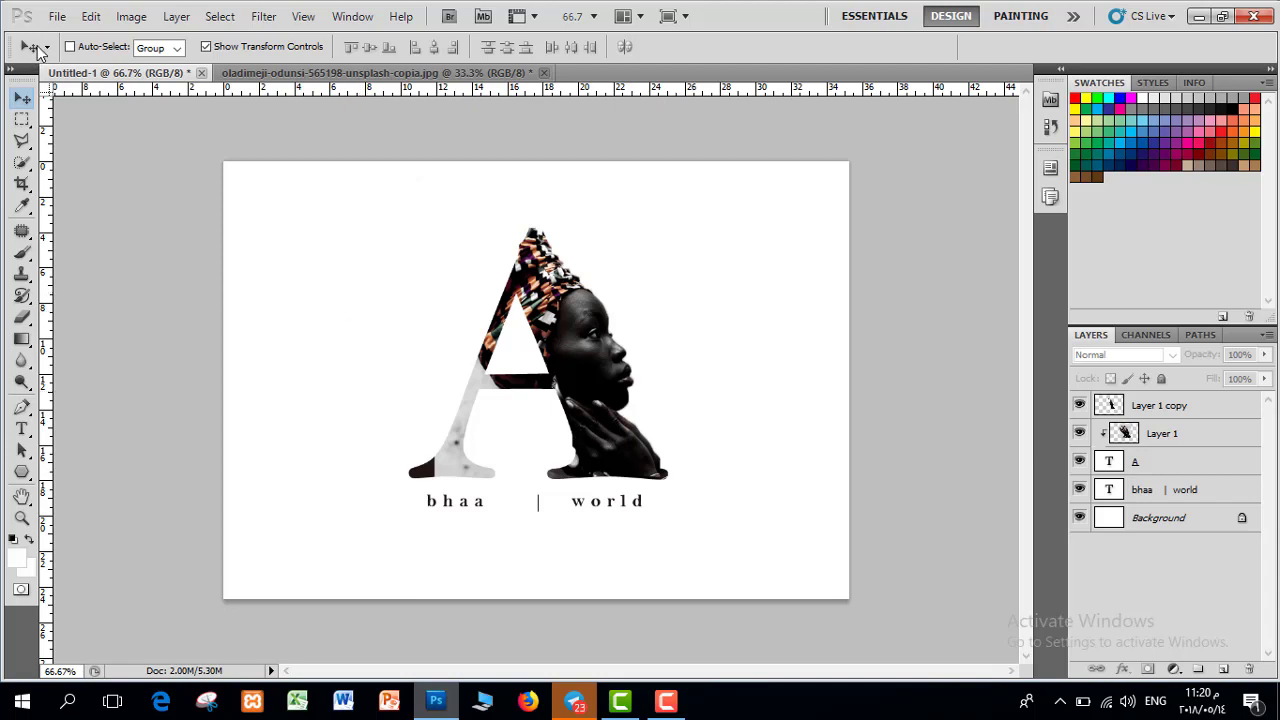
Create a new document 1500 pixels wide and 1000 pixels high with a white background
click(57, 16)
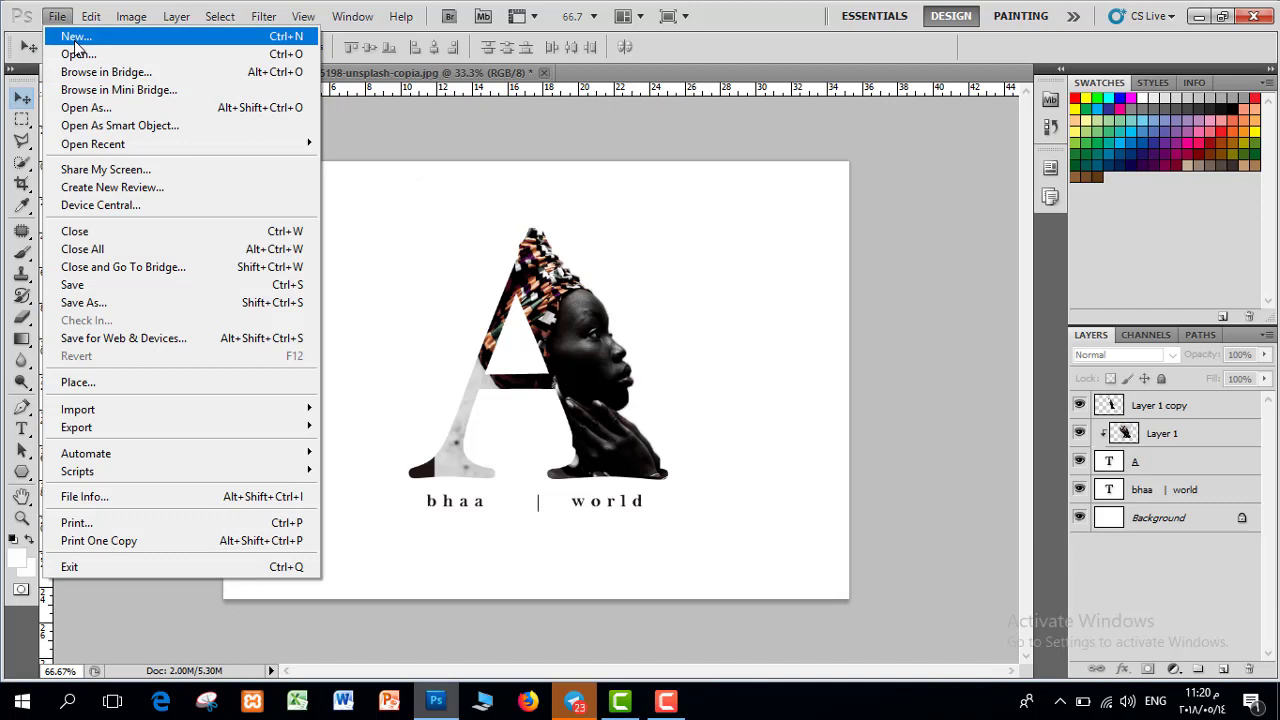
click(77, 40)
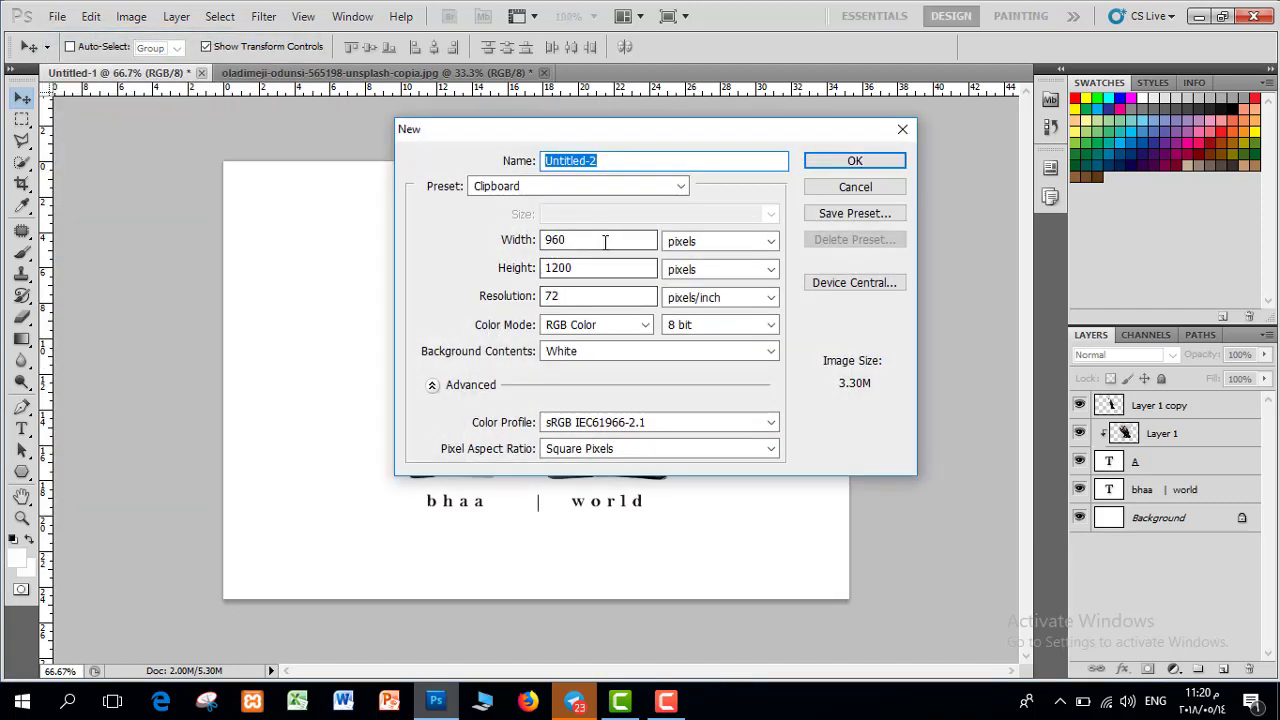
key(Tab)
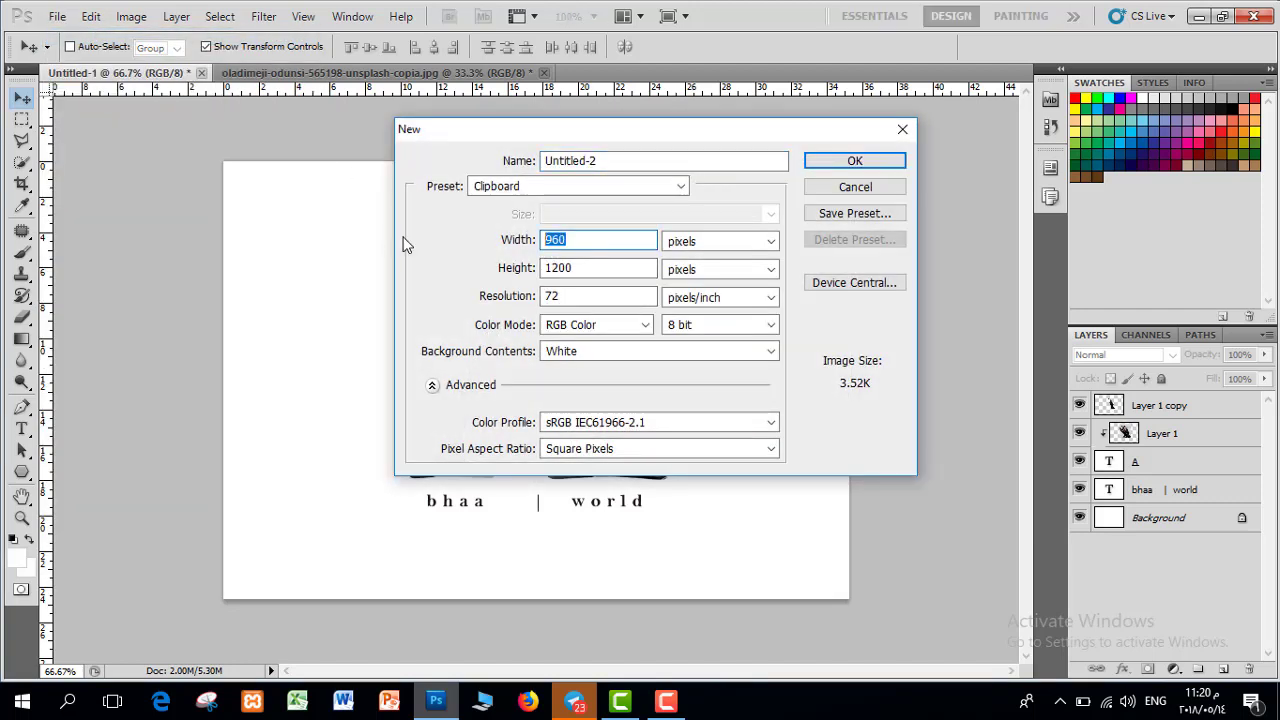
text(1500)
key(Tab)
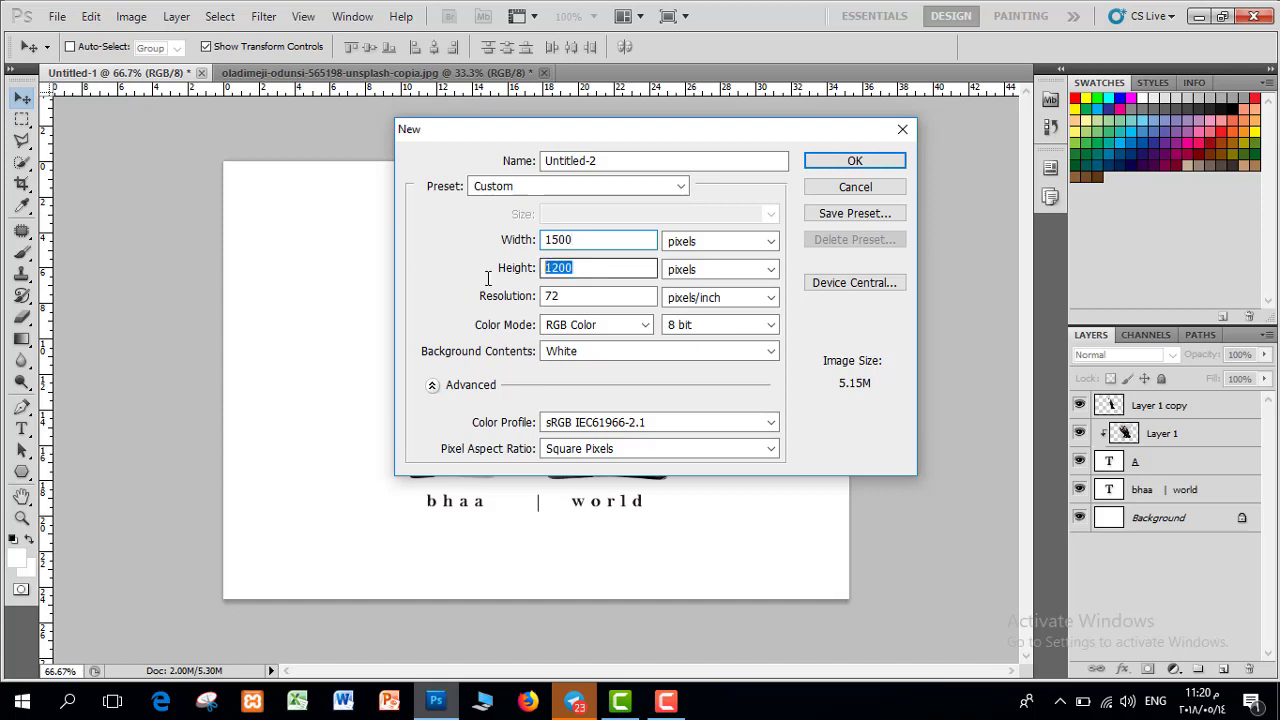
text(1000)
key(Return)
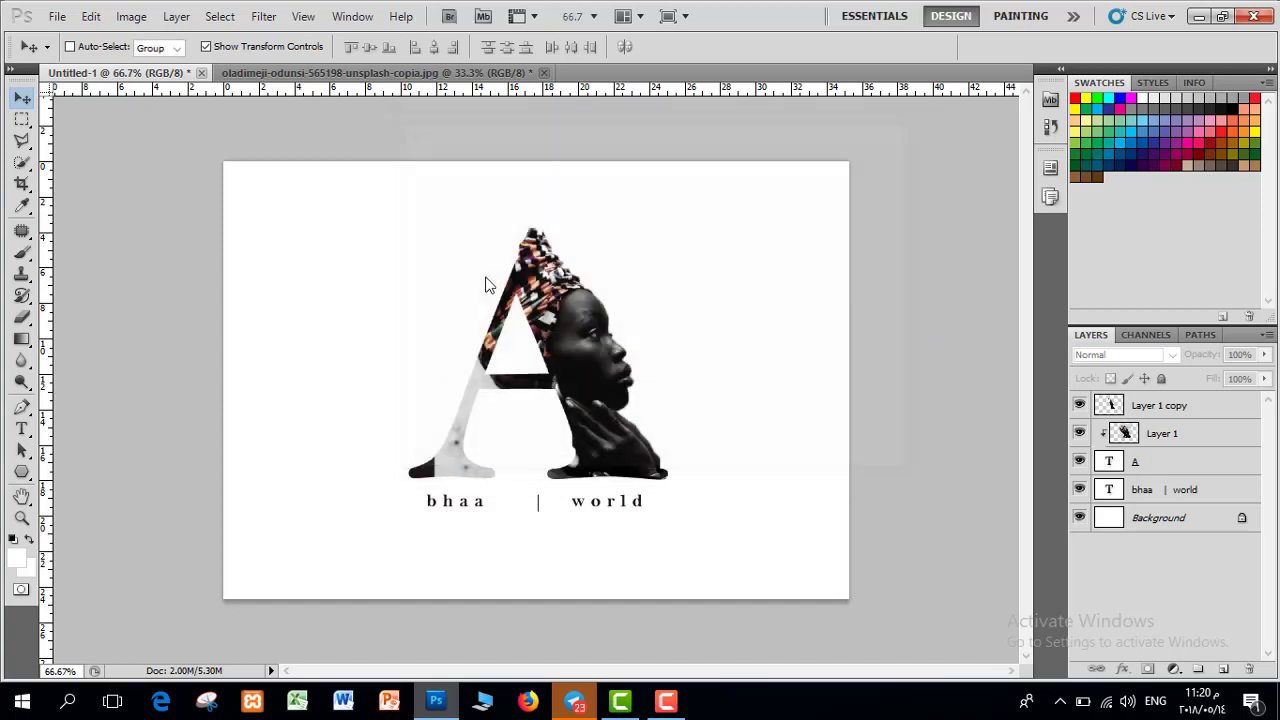
Add a large text box covering most of the canvas, enter the Arabic name and select it
click(22, 428)
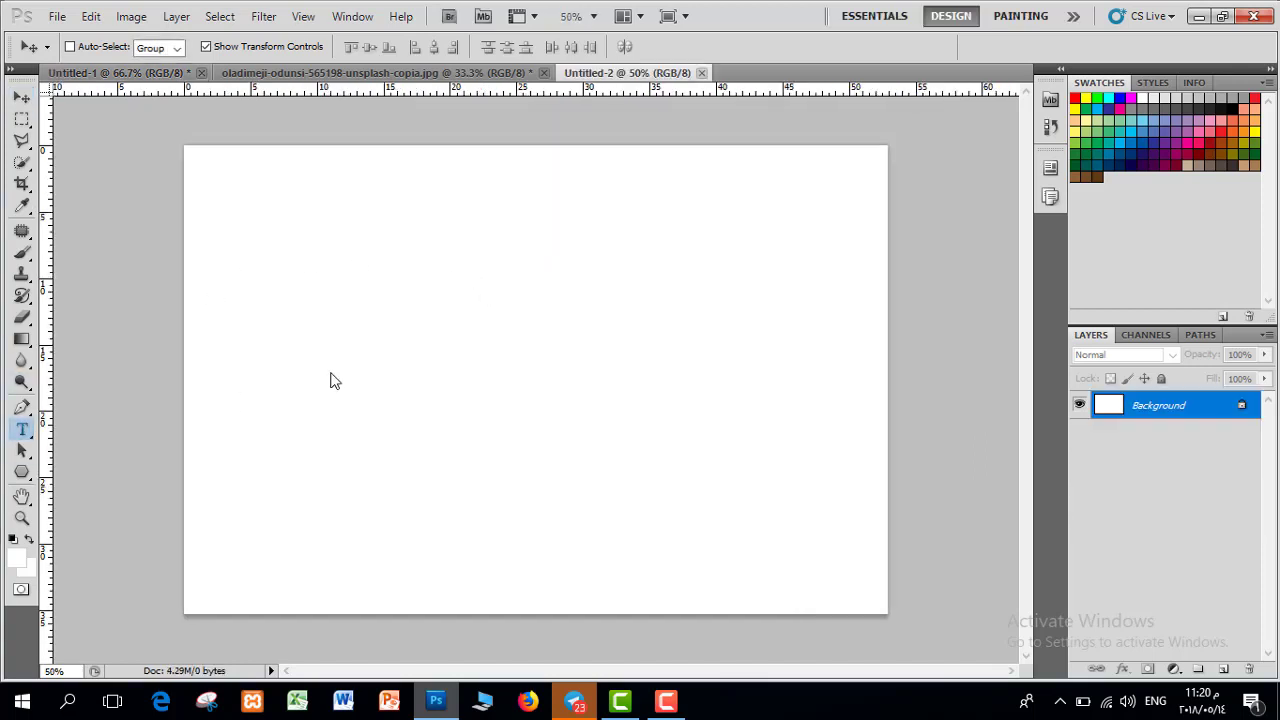
drag(246, 234, 856, 589)
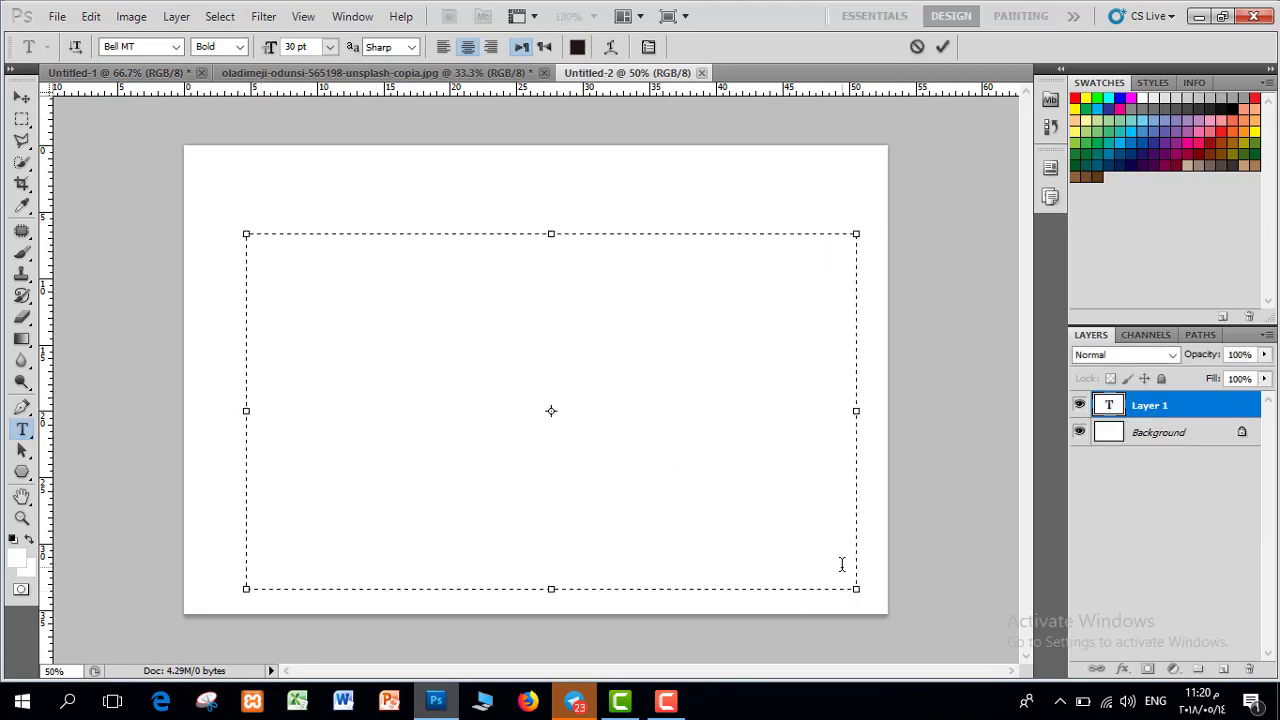
key(ctrl+v)
key(ctrl+a)
Set the Arabic text's size to 600 pt and commit the text
click(330, 47)
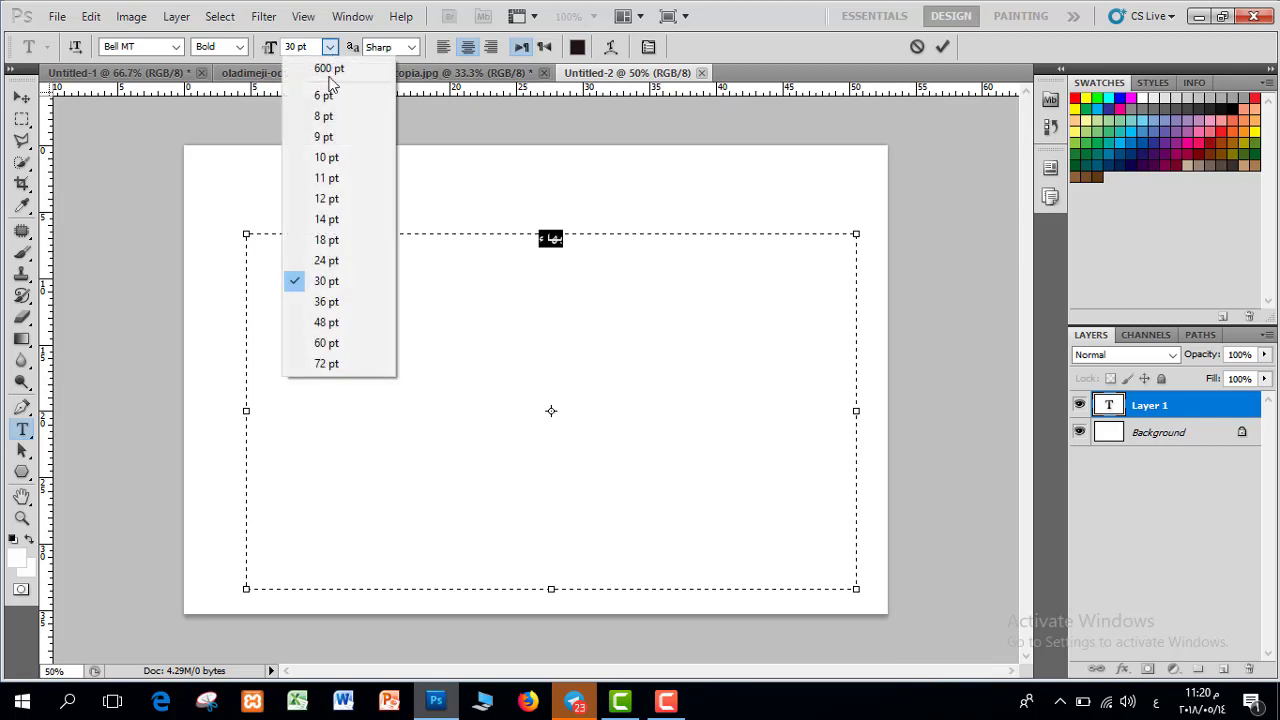
click(289, 42)
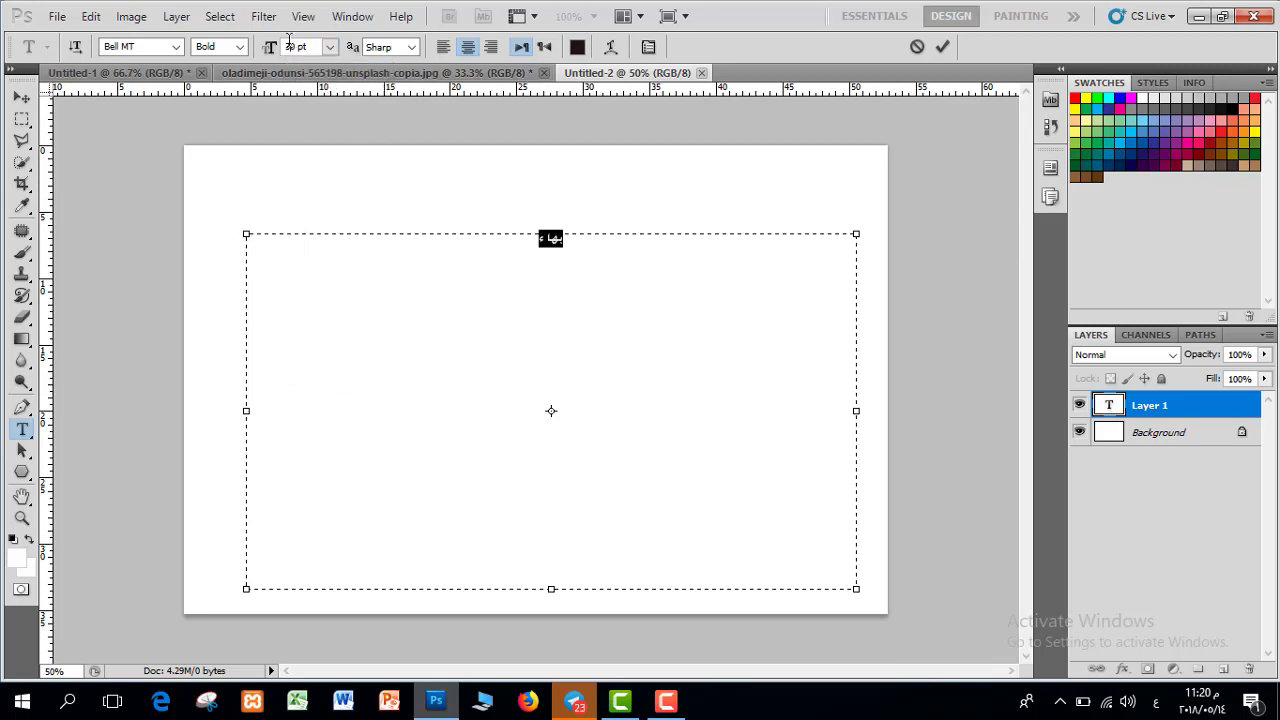
text(600)
key(Return)
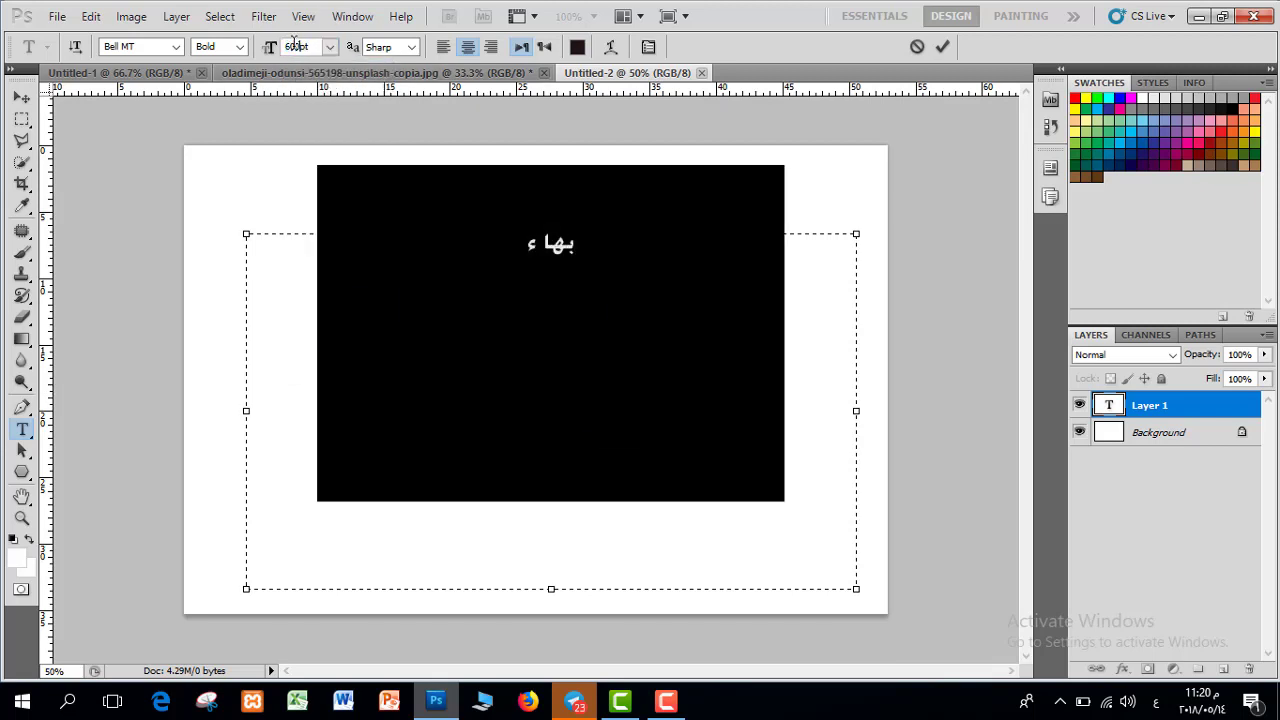
click(942, 46)
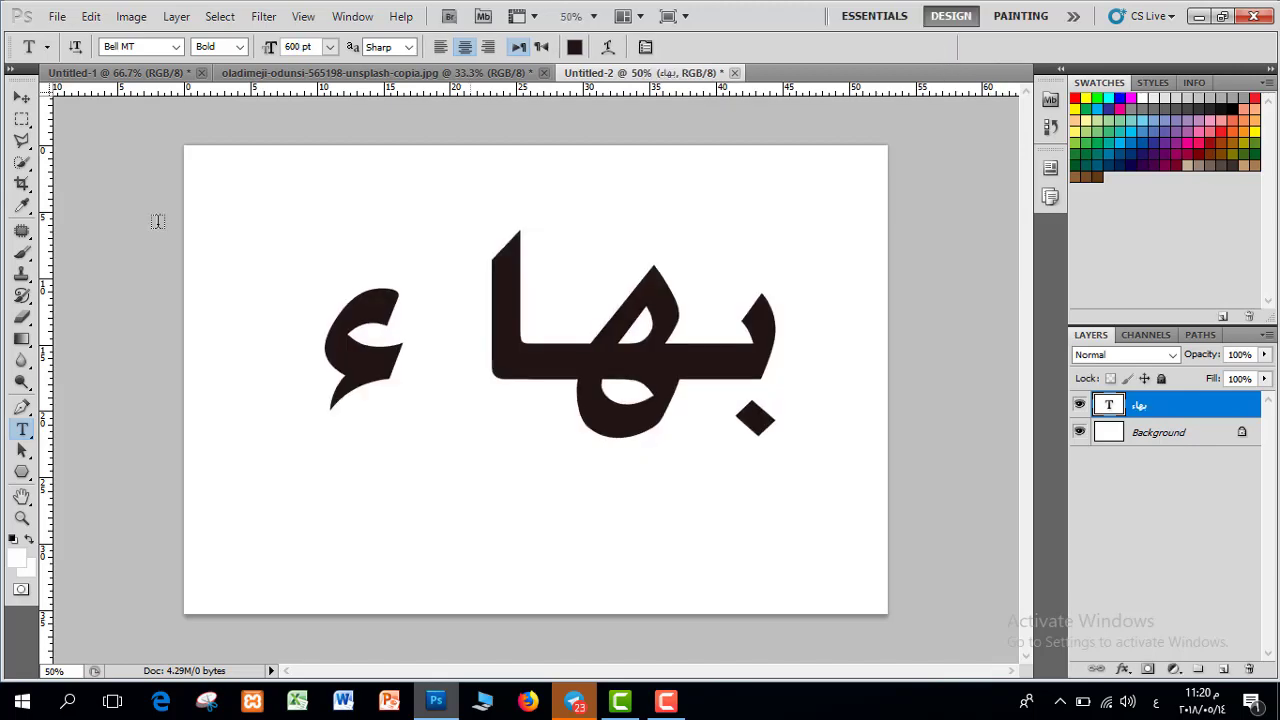
Place the clover image luck-2722470_960_720 and enlarge it from its centre until it covers the Arabic text
click(57, 16)
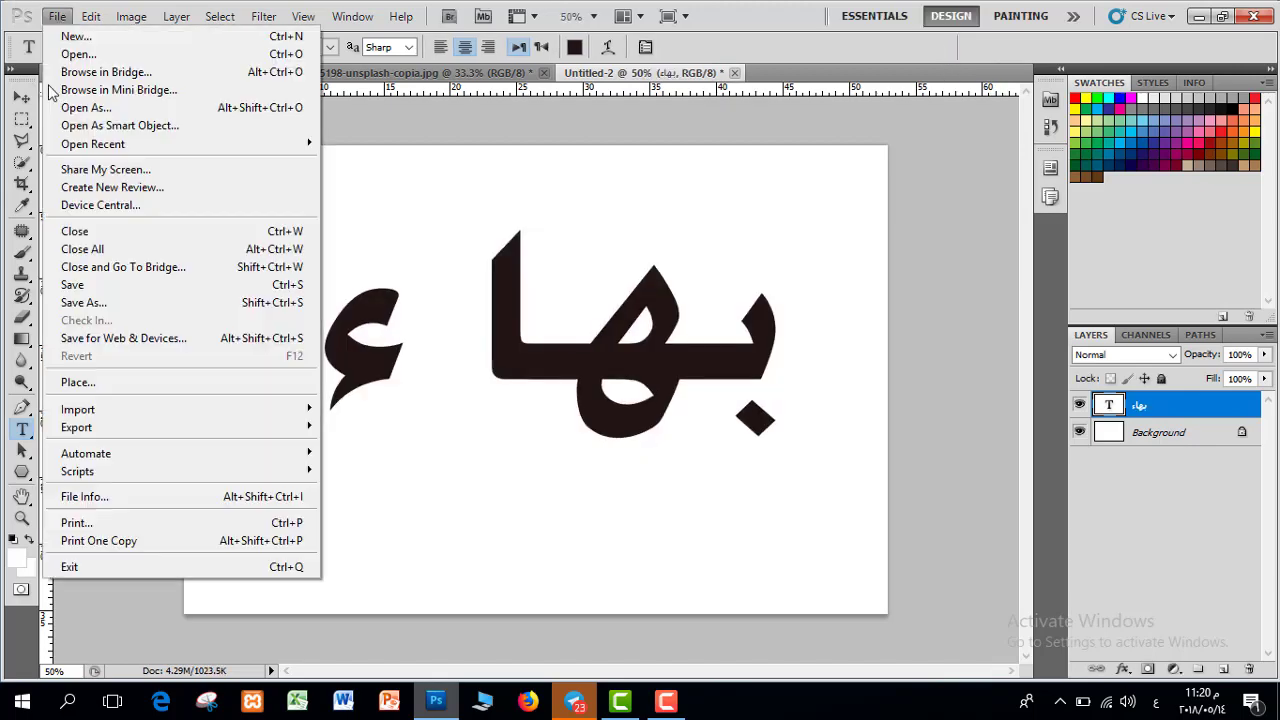
click(90, 382)
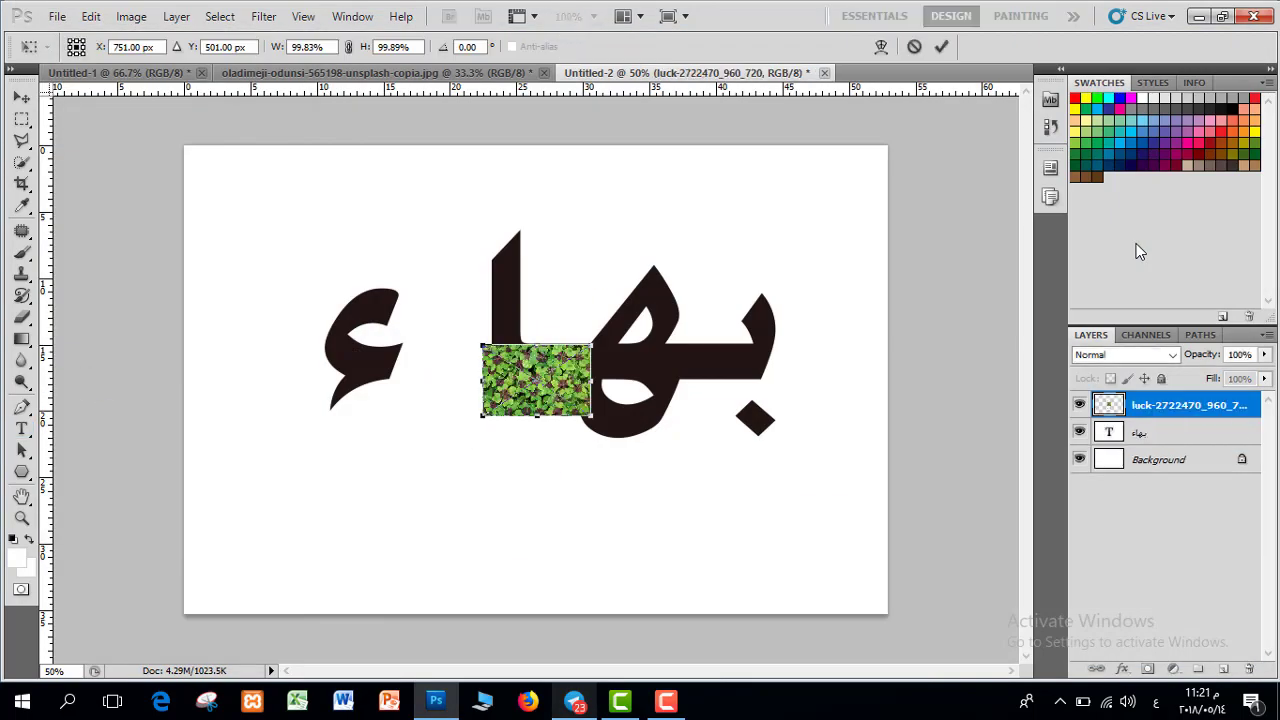
drag(591, 345, 858, 270)
click(942, 45)
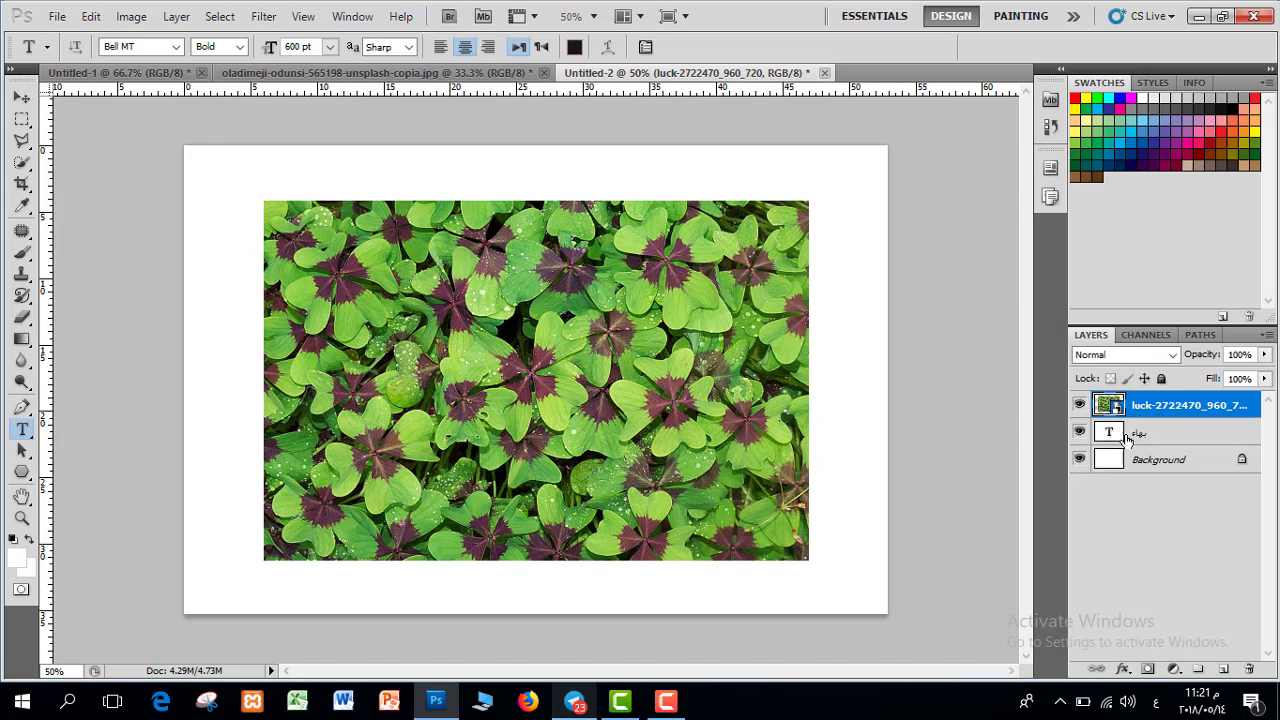
Create a clipping mask from the clover image onto the Arabic text, then deselect the layer
right_click(1166, 406)
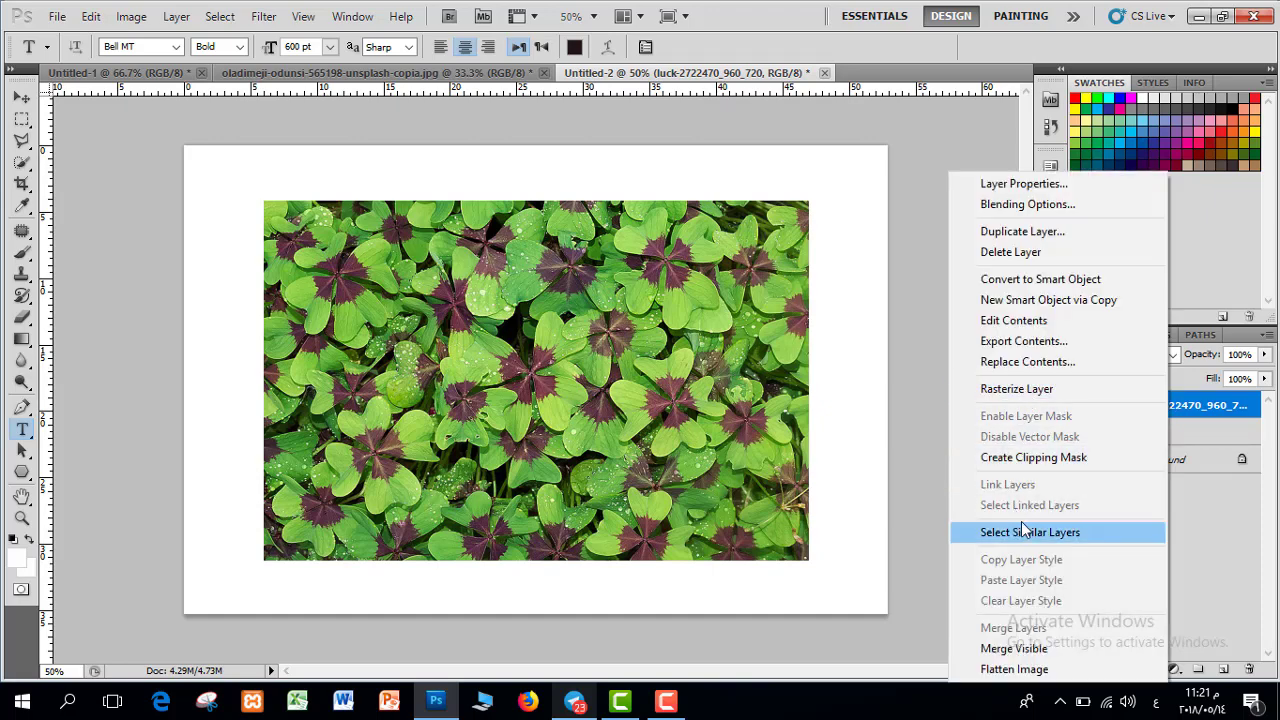
click(1029, 459)
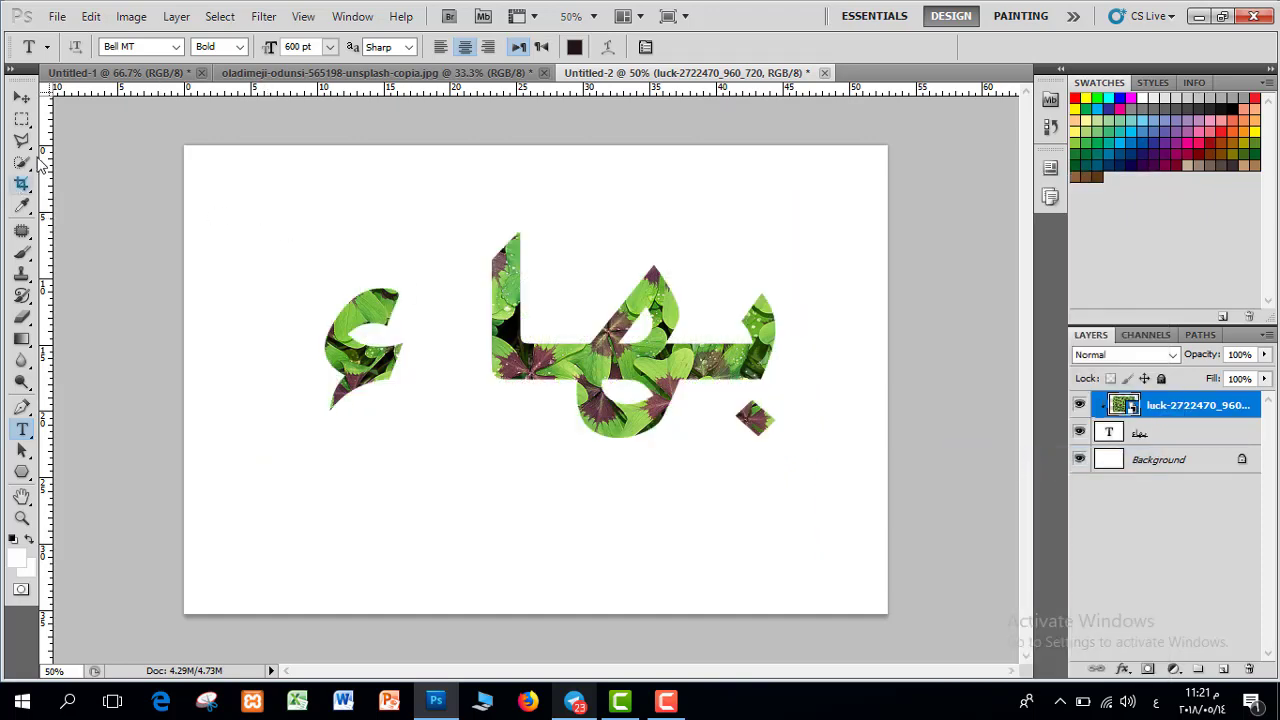
click(21, 97)
click(955, 259)
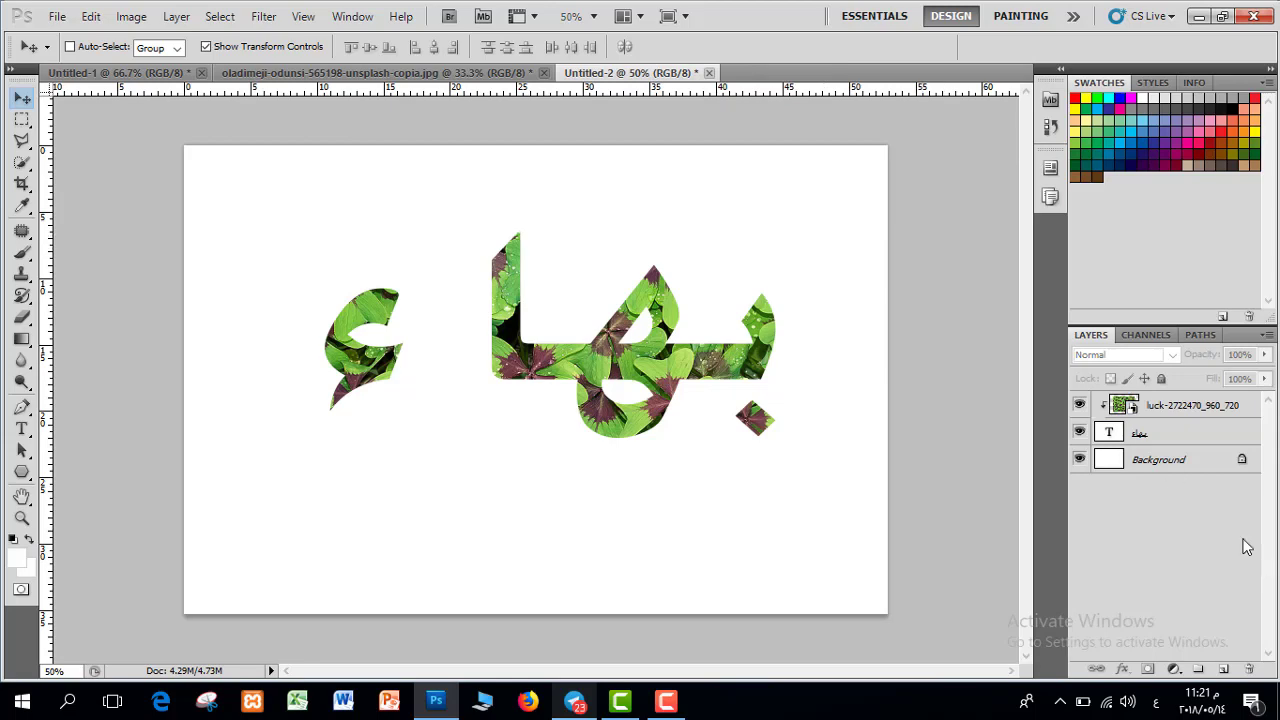
double_click(1205, 434)
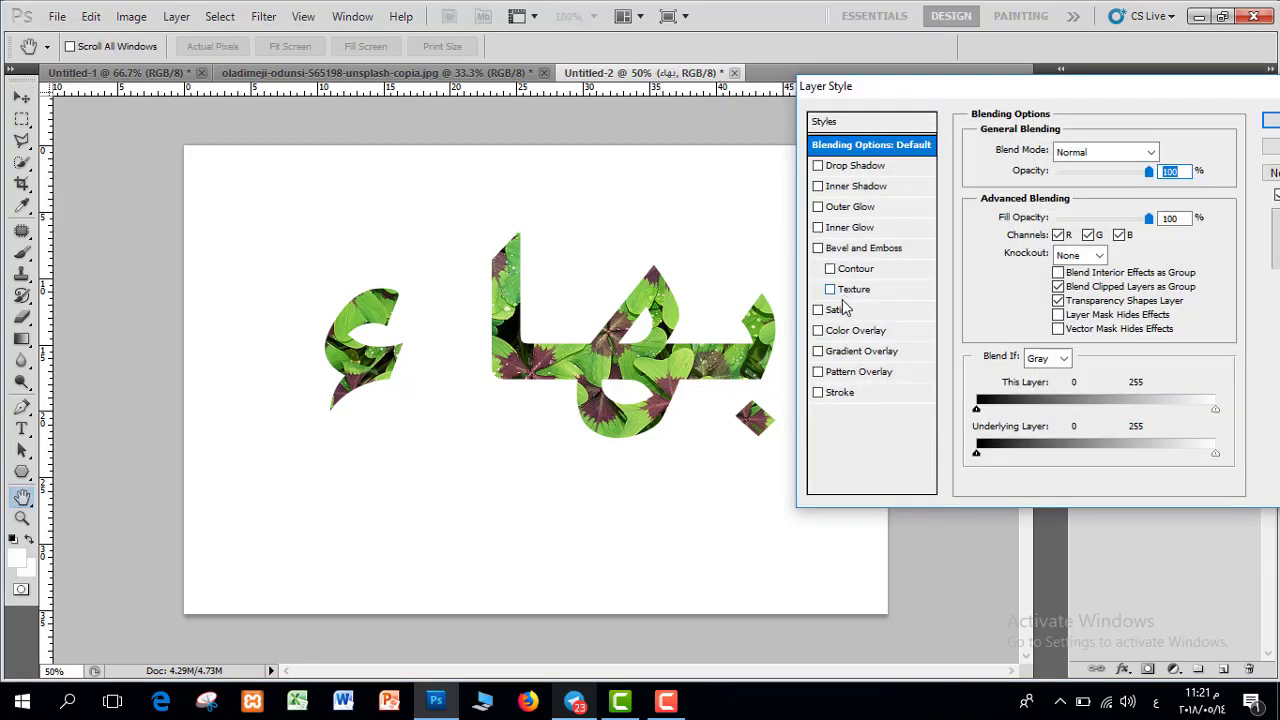
drag(990, 90, 842, 96)
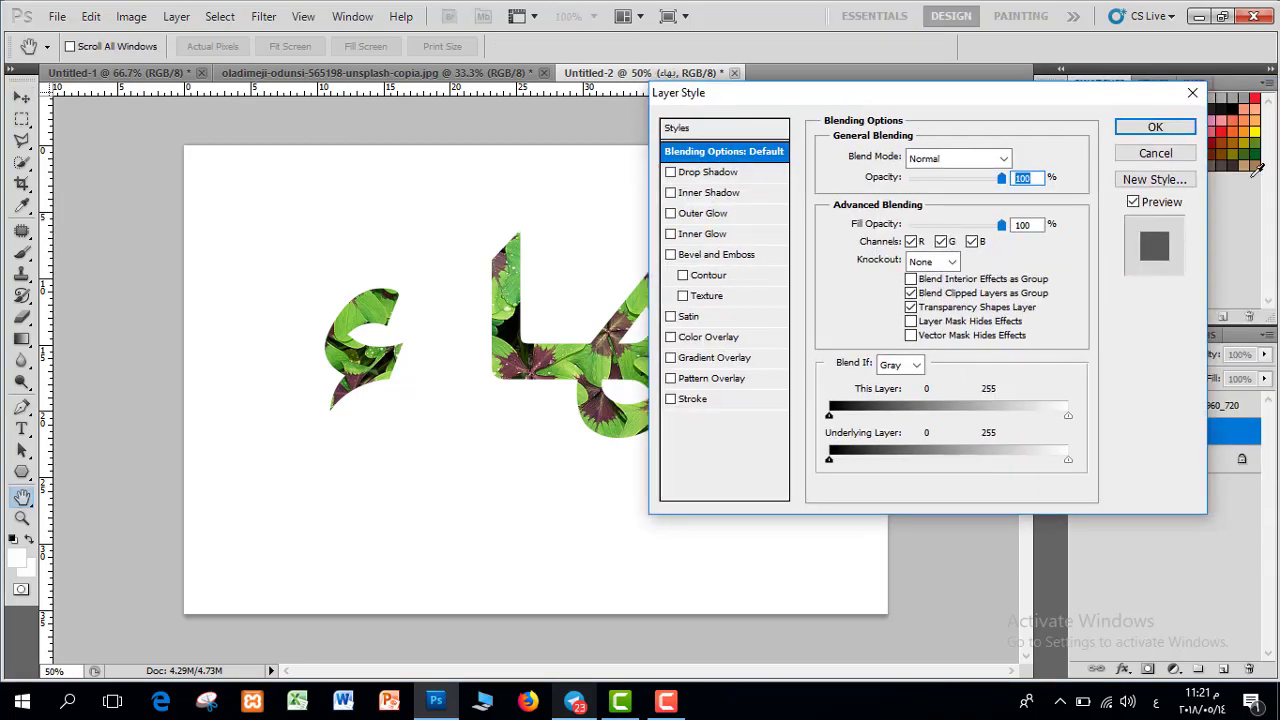
click(1155, 155)
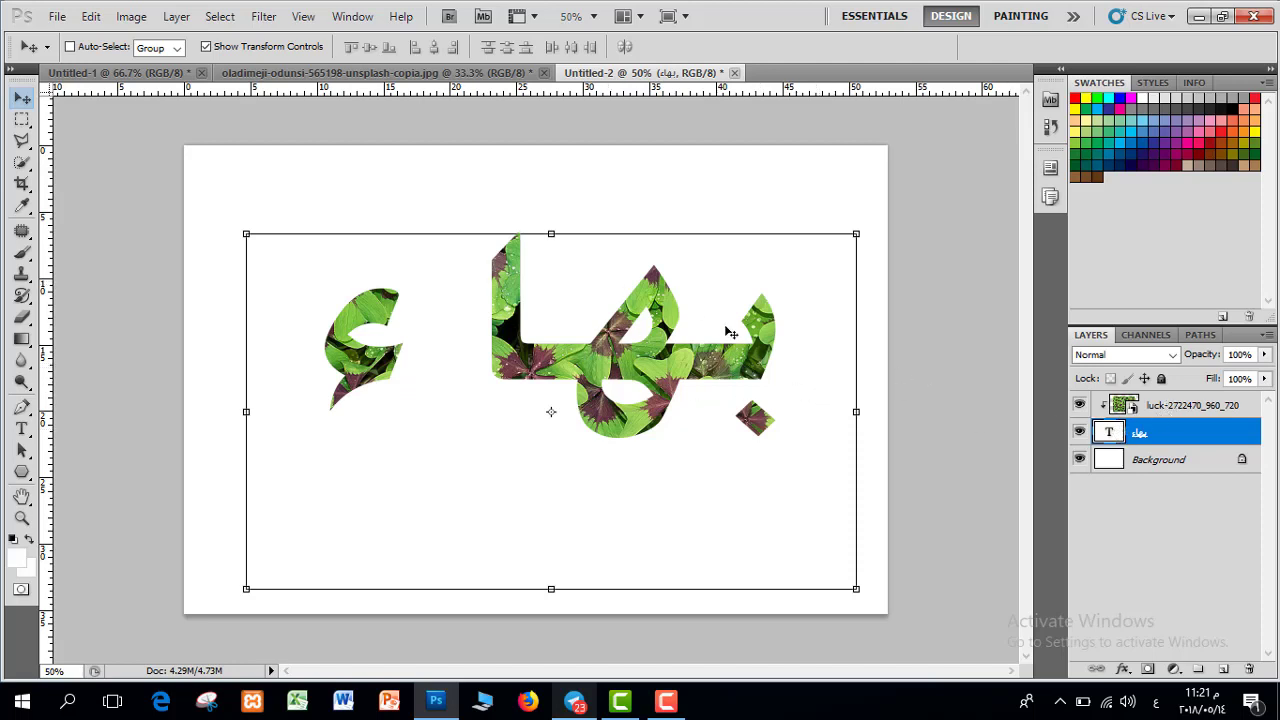
Add a drop shadow to the Arabic text layer with a distance of 14 px
double_click(1184, 440)
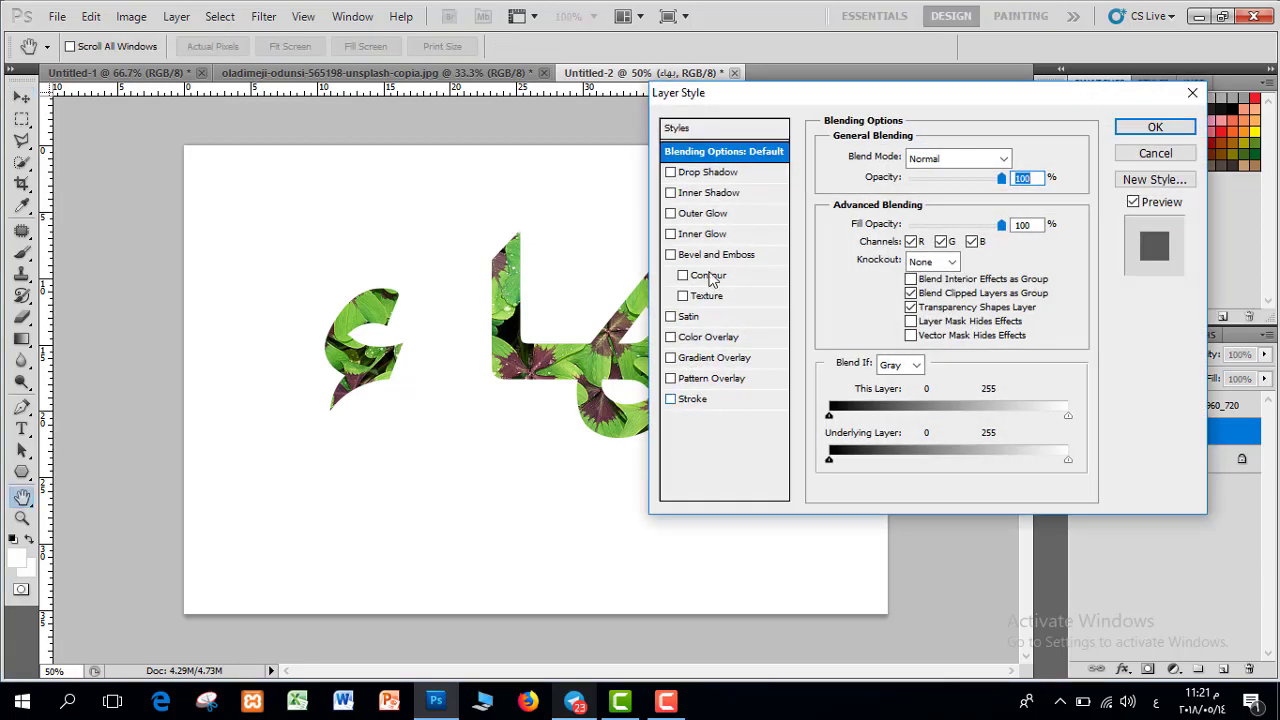
click(713, 174)
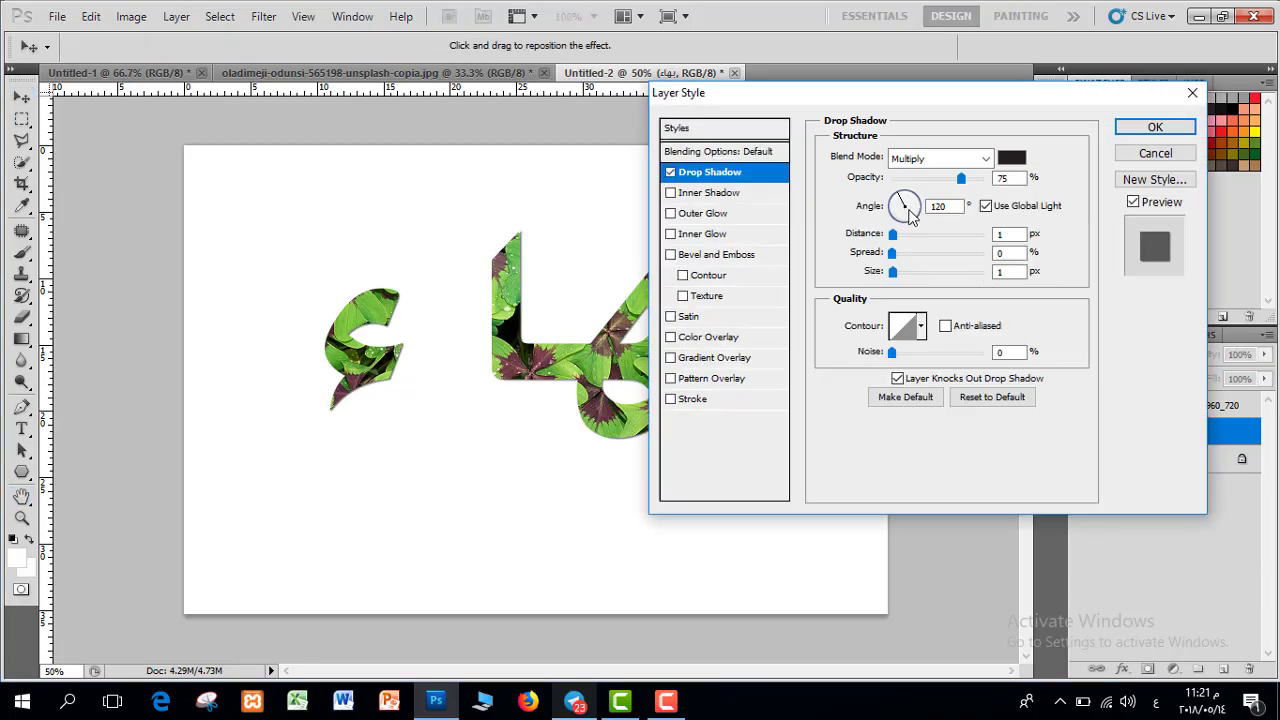
drag(894, 240, 907, 247)
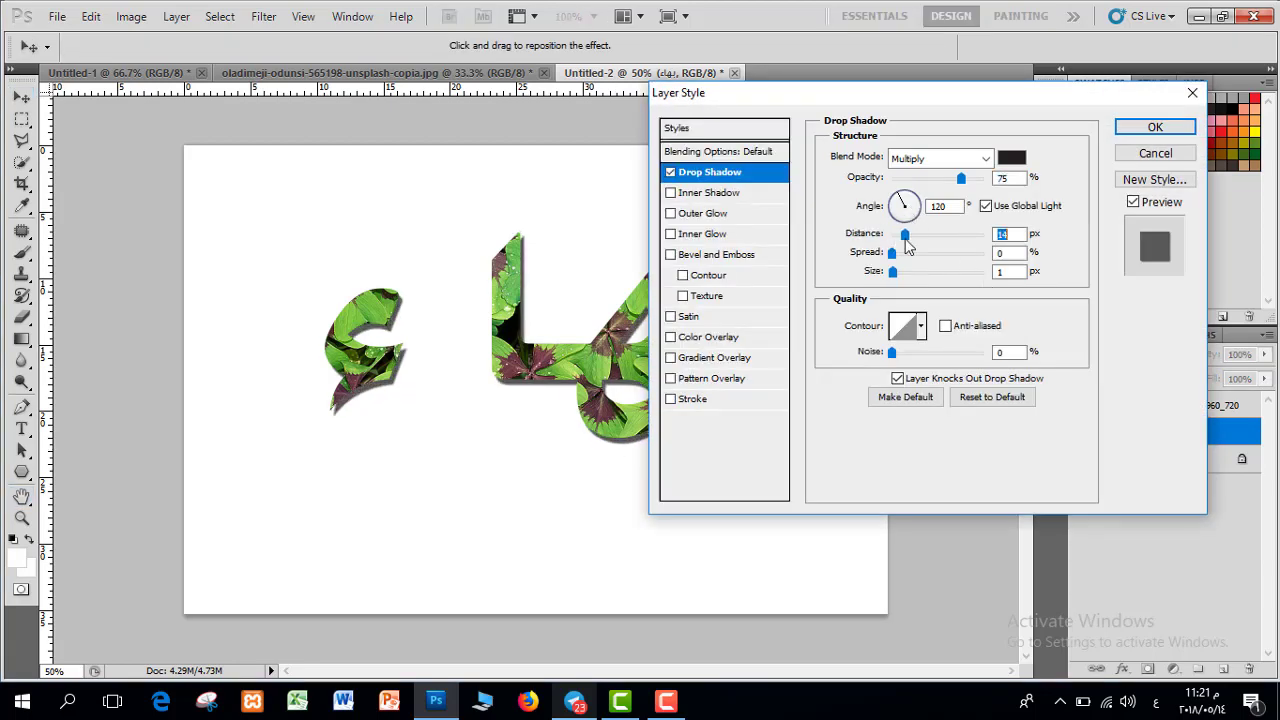
Add a slightly thickened white (ffffff) outside stroke to the Arabic text, apply the layer style and deselect the layer
click(698, 403)
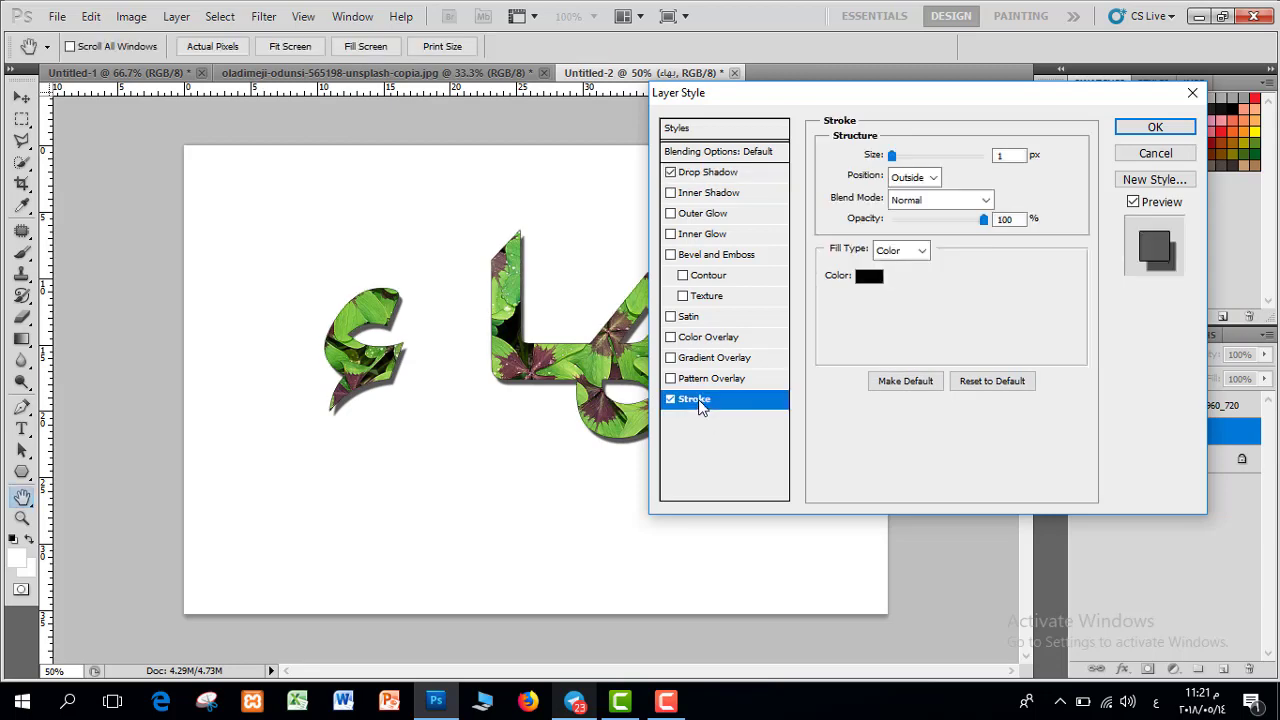
click(869, 279)
drag(828, 342, 716, 266)
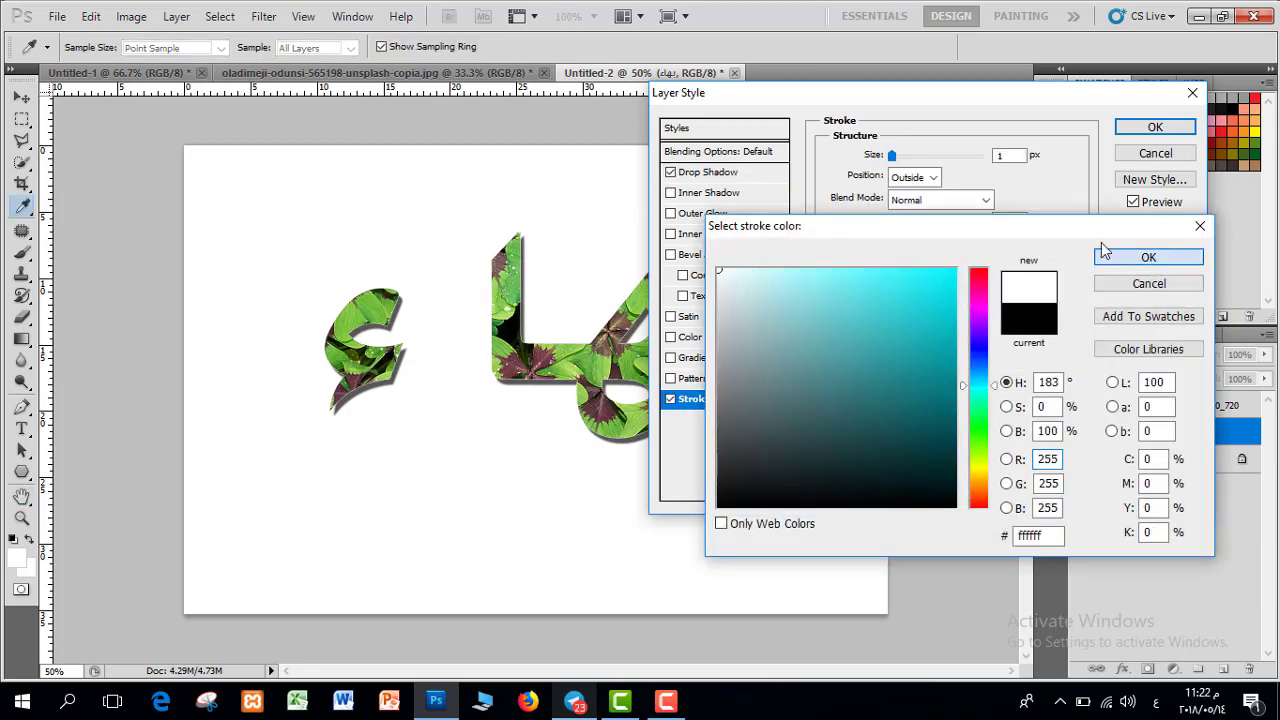
click(1147, 257)
drag(893, 155, 900, 155)
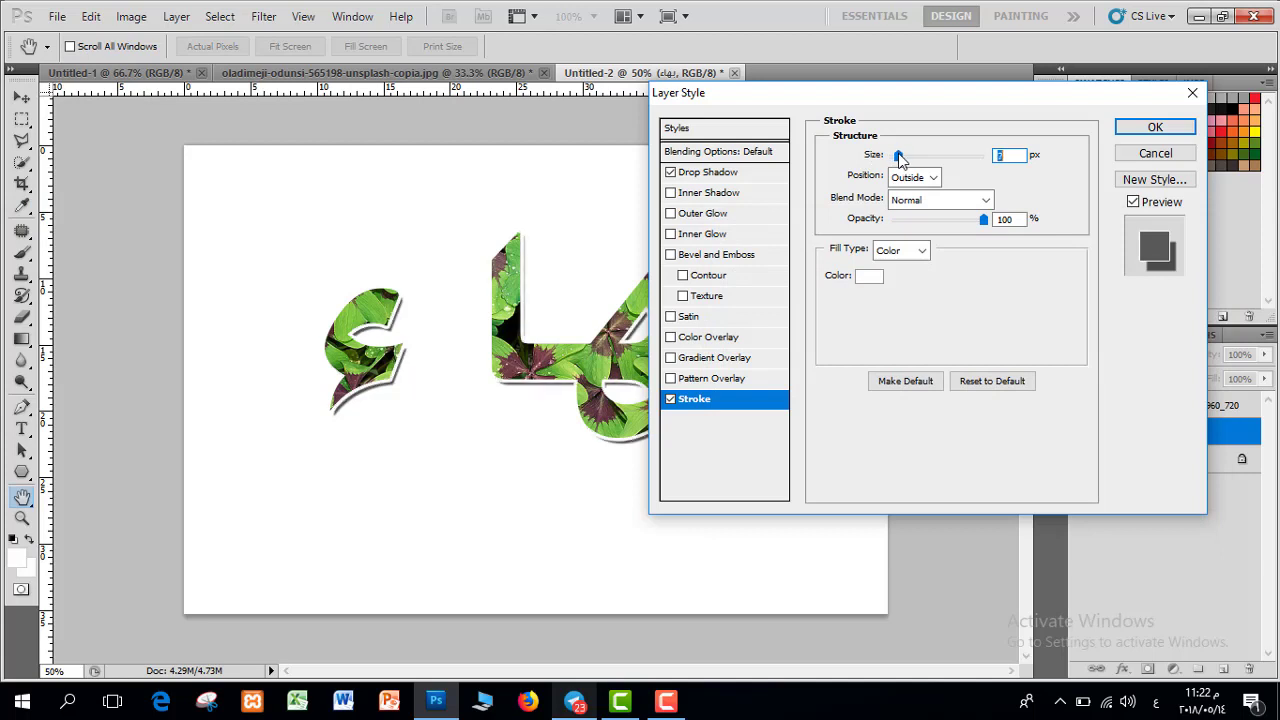
click(1155, 127)
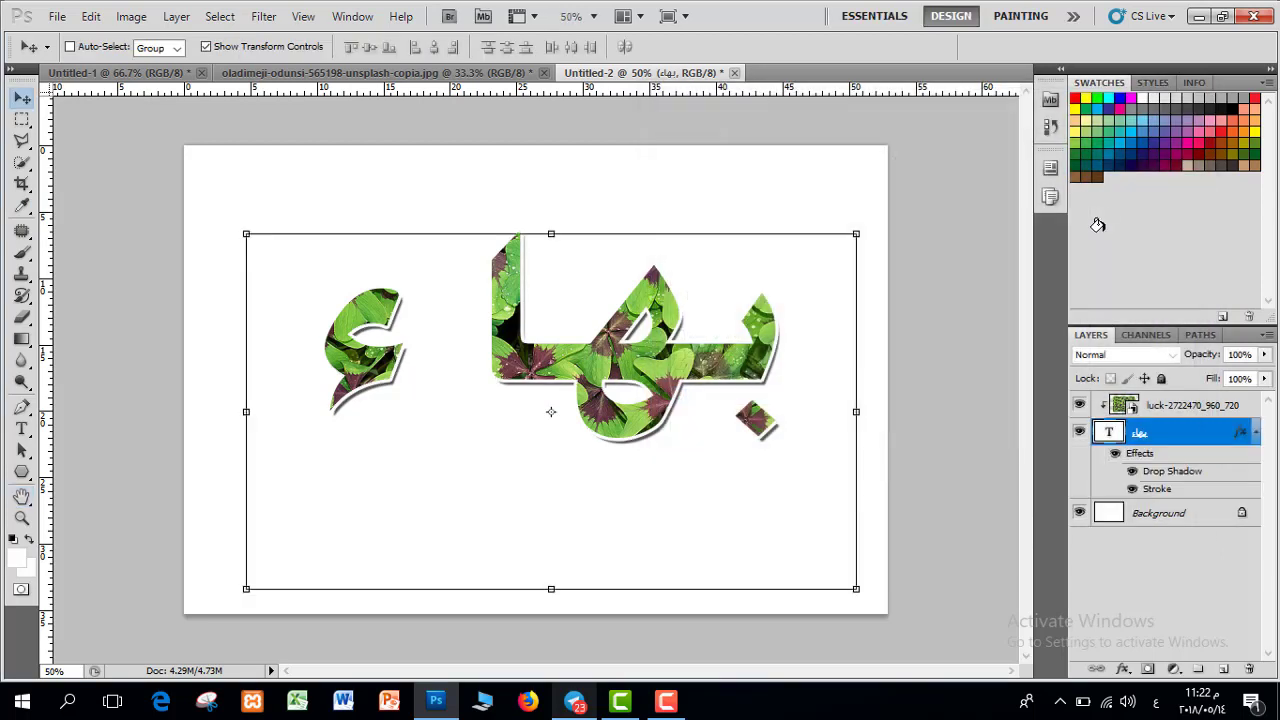
click(940, 176)
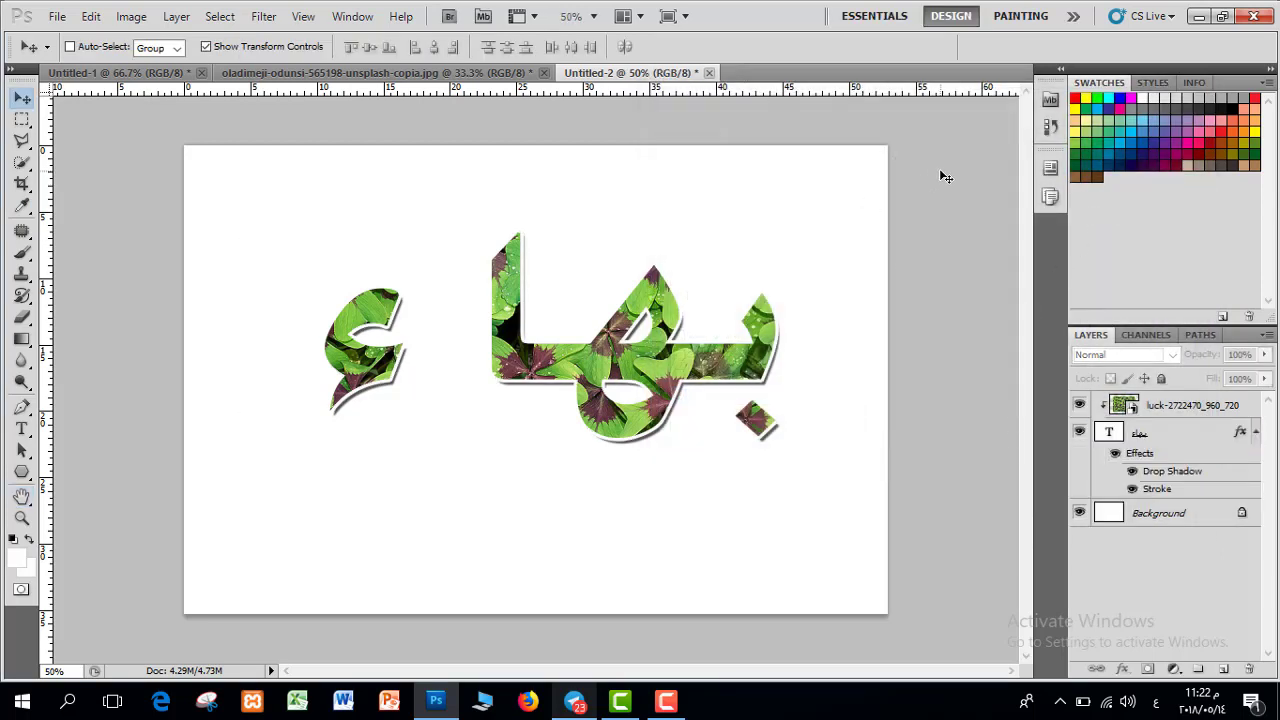